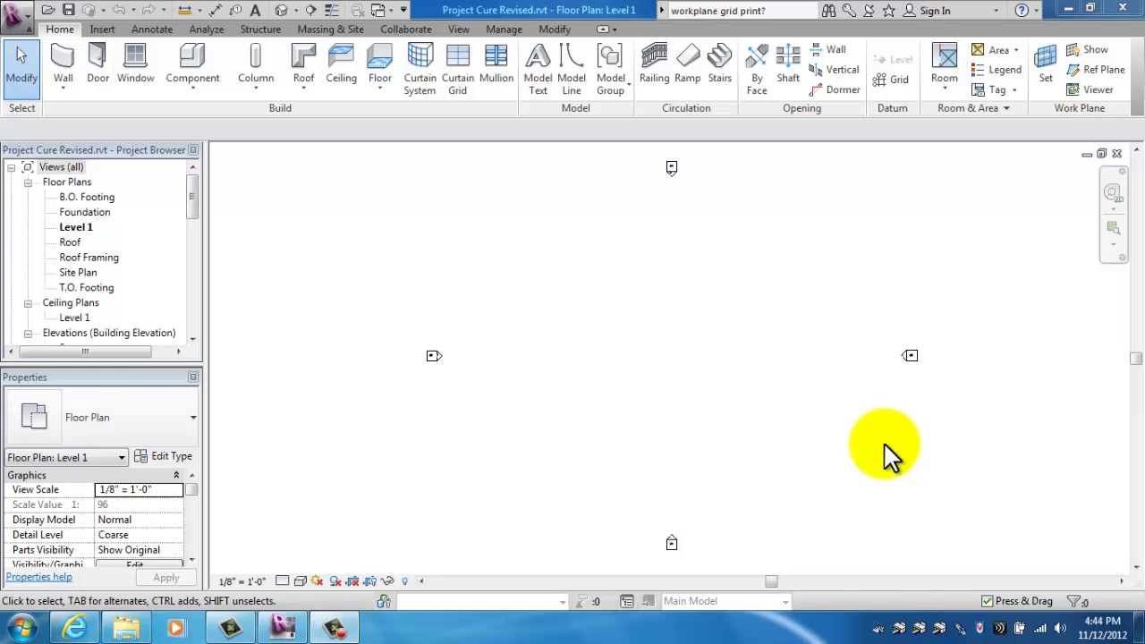
# Search Google for 'Dayton, Ohio' in Internet Explorer.
pyautogui.click(79, 626)
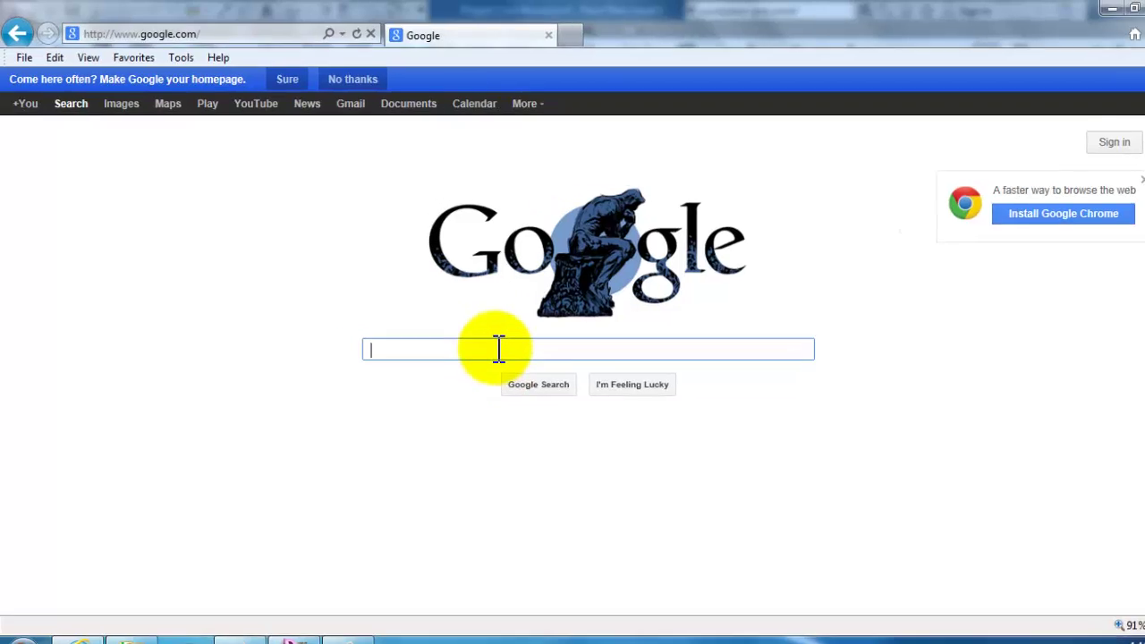
pyautogui.write('Dayton, Ohio')
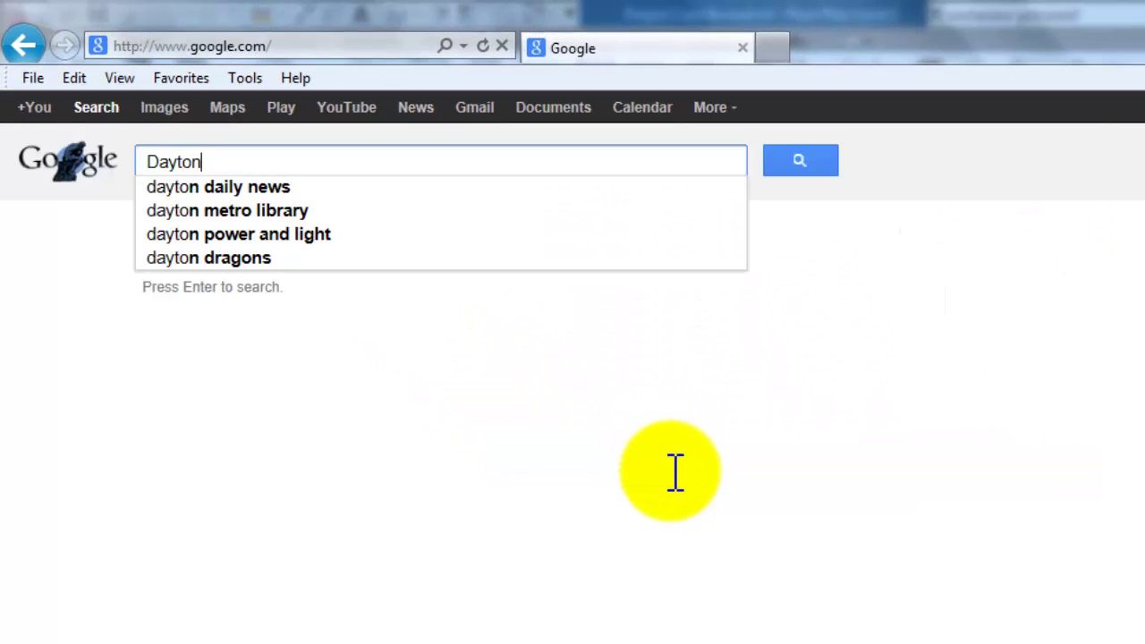
pyautogui.press('Return')
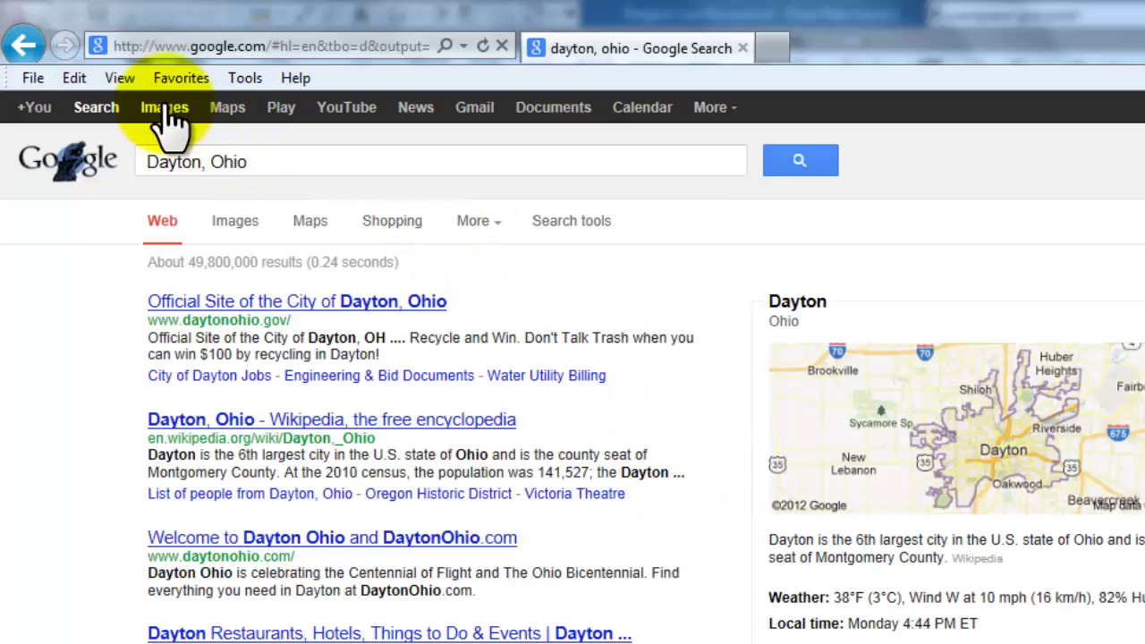
# Open Dayton in Google Maps, hide the results panel and zoom in on the W 3rd St vacant lots.
pyautogui.click(228, 108)
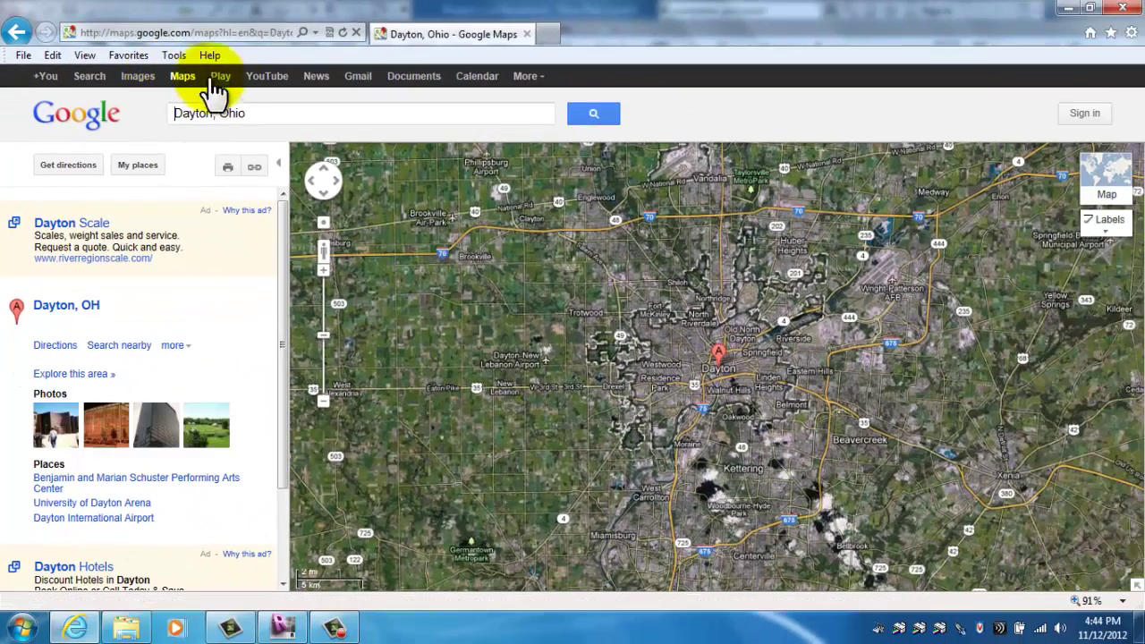
pyautogui.click(282, 172)
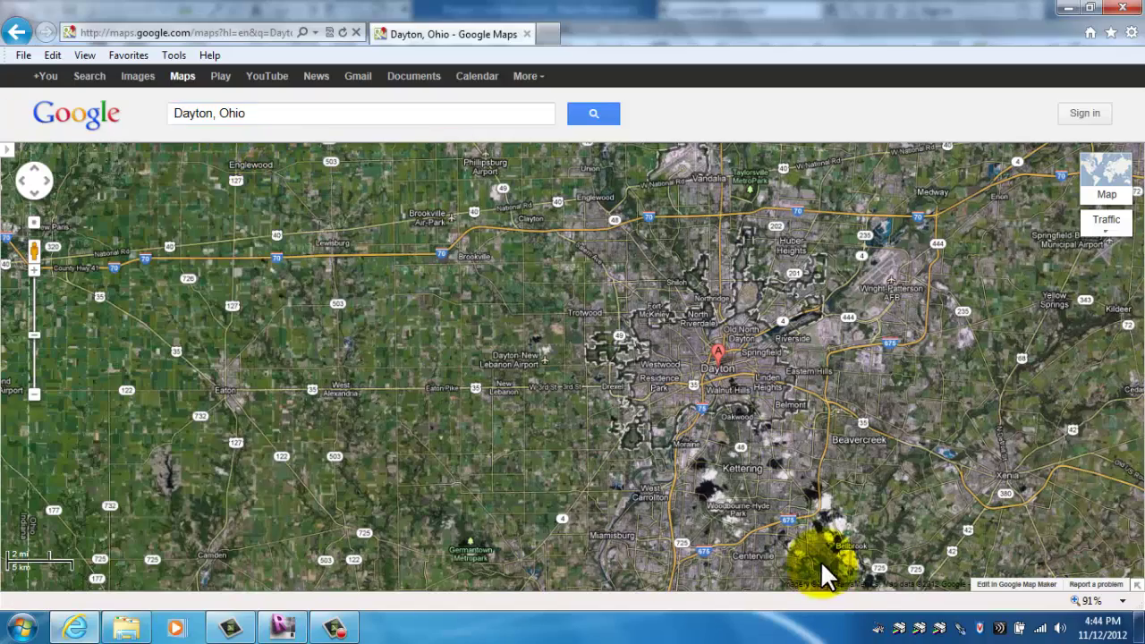
pyautogui.scroll(2, 698, 376)
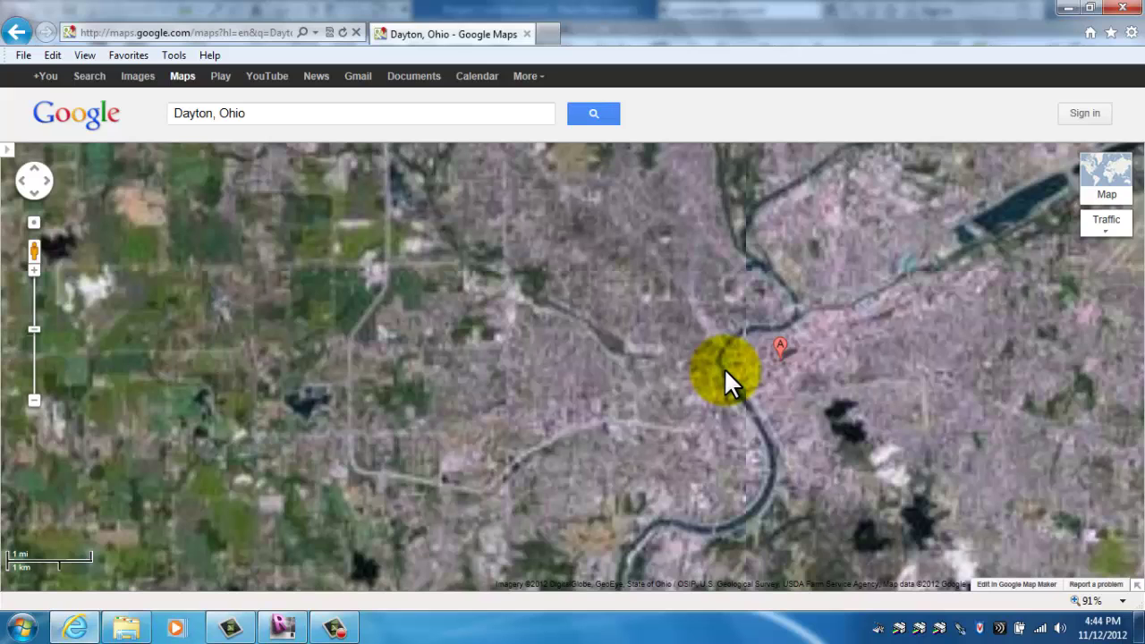
pyautogui.scroll(1, 724, 368)
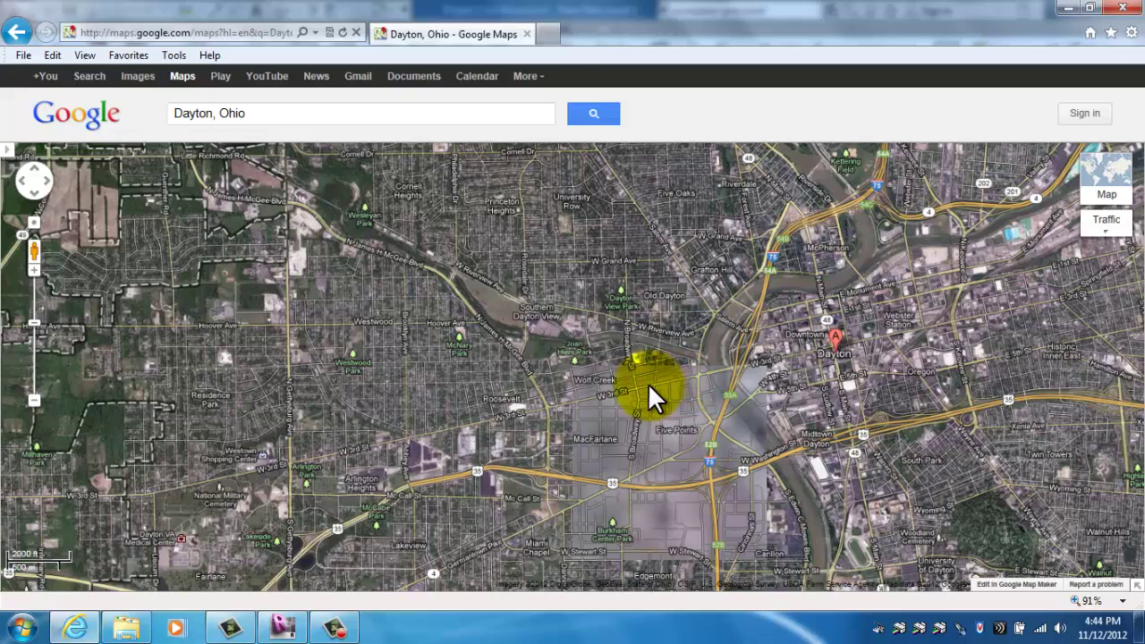
pyautogui.scroll(1, 559, 405)
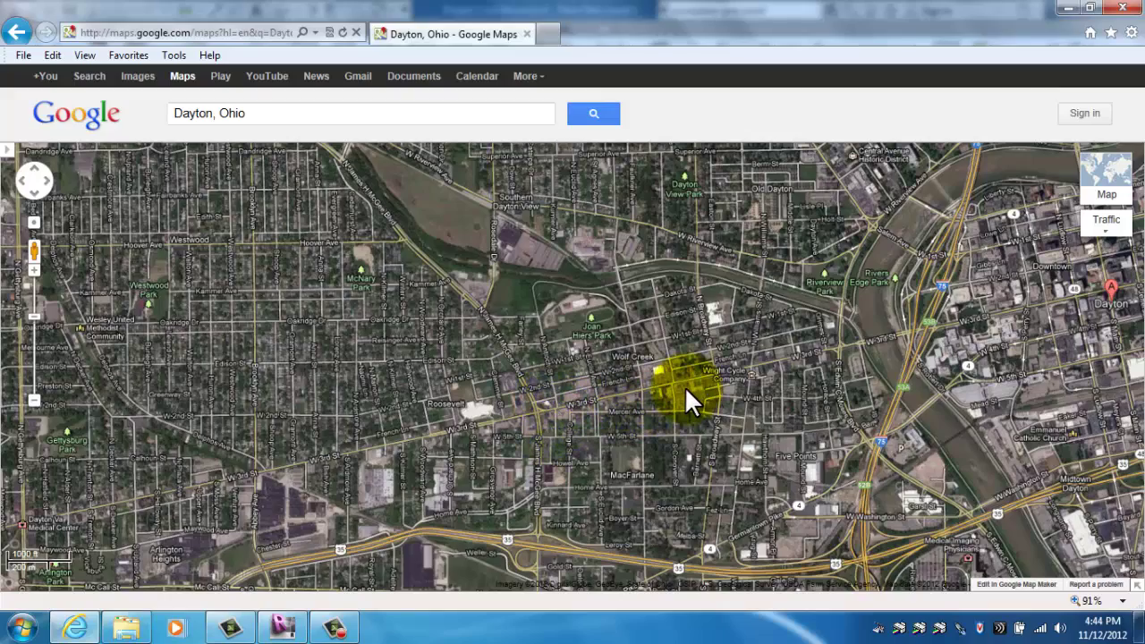
pyautogui.scroll(1, 686, 390)
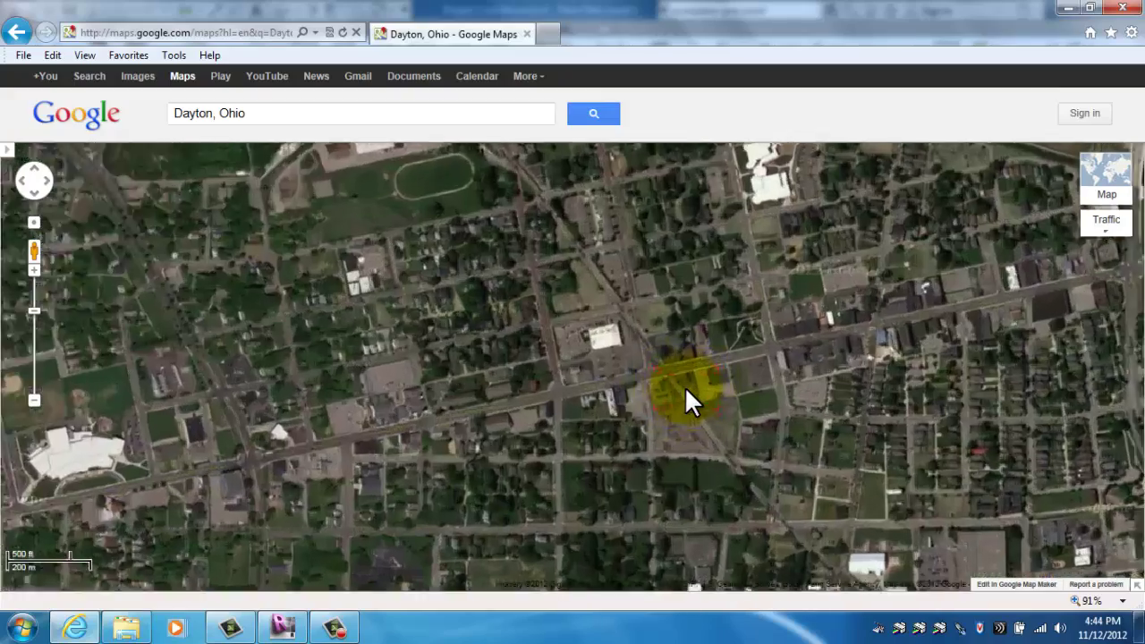
pyautogui.scroll(1, 686, 391)
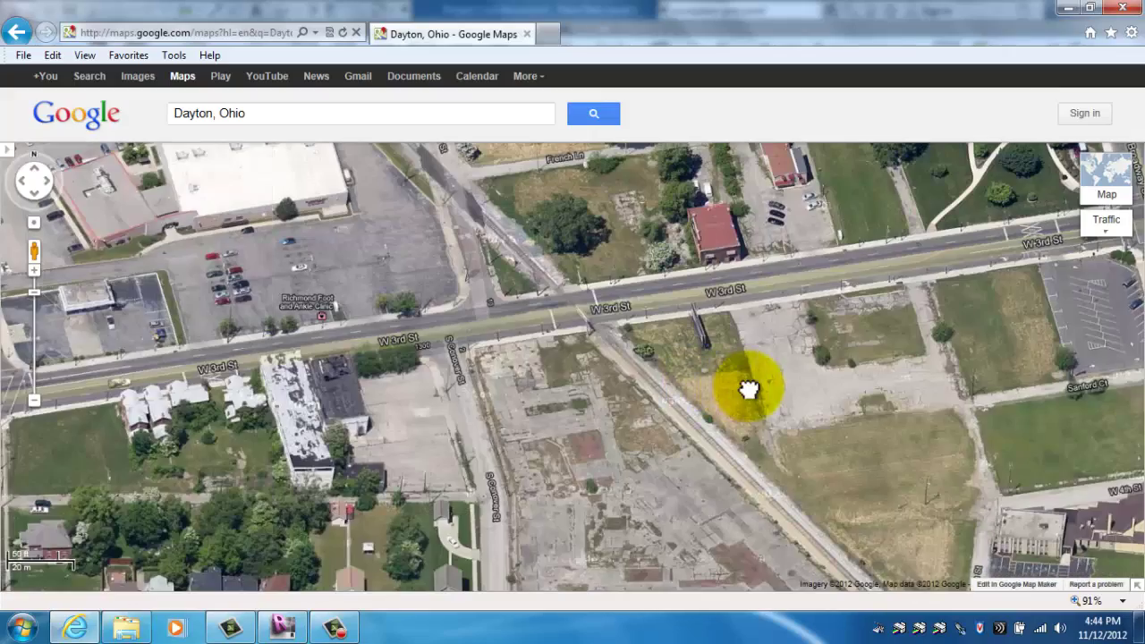
pyautogui.moveTo(748, 387); pyautogui.dragTo(548, 321)
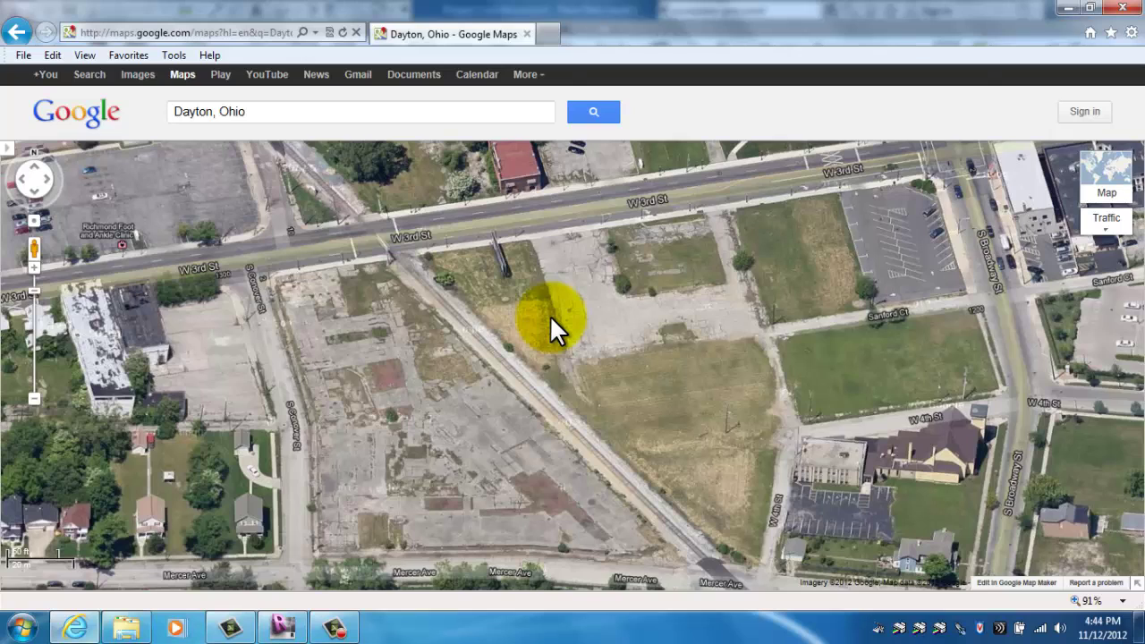
# Turn off 45° imagery for a top-down view and frame the lots by S Broadway St.
pyautogui.moveTo(1108, 228)
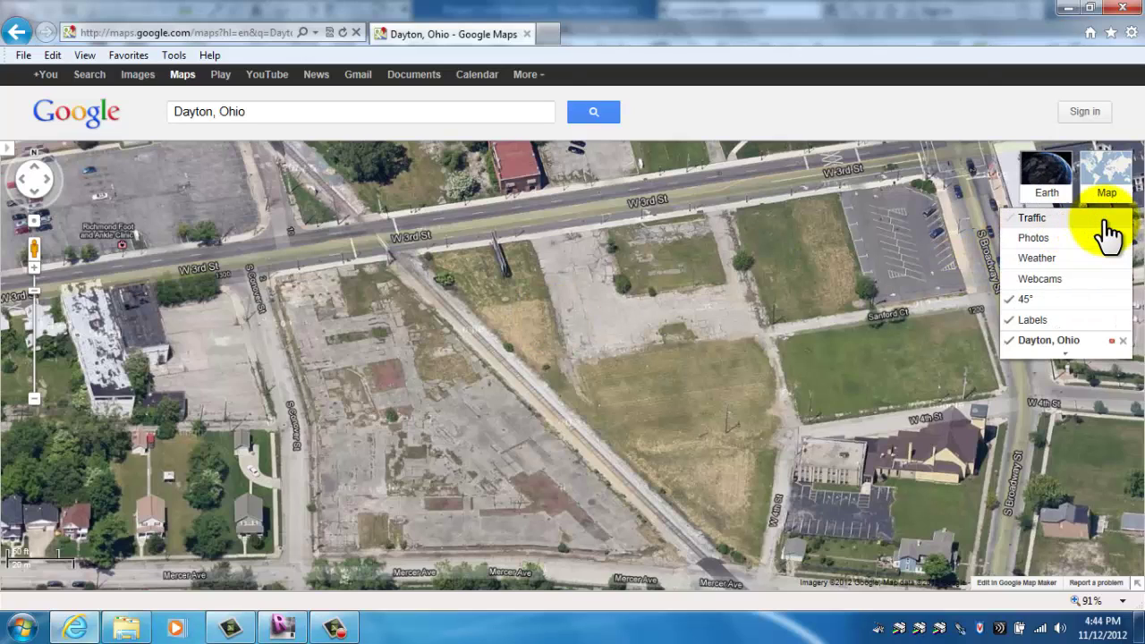
pyautogui.click(1052, 304)
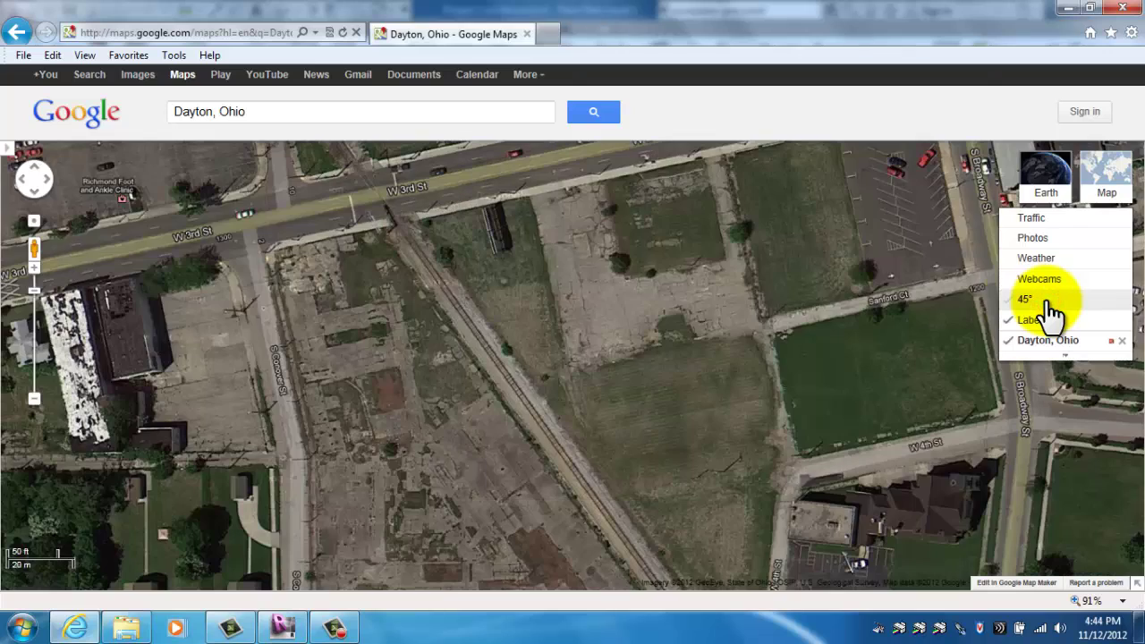
pyautogui.moveTo(920, 317); pyautogui.dragTo(802, 367)
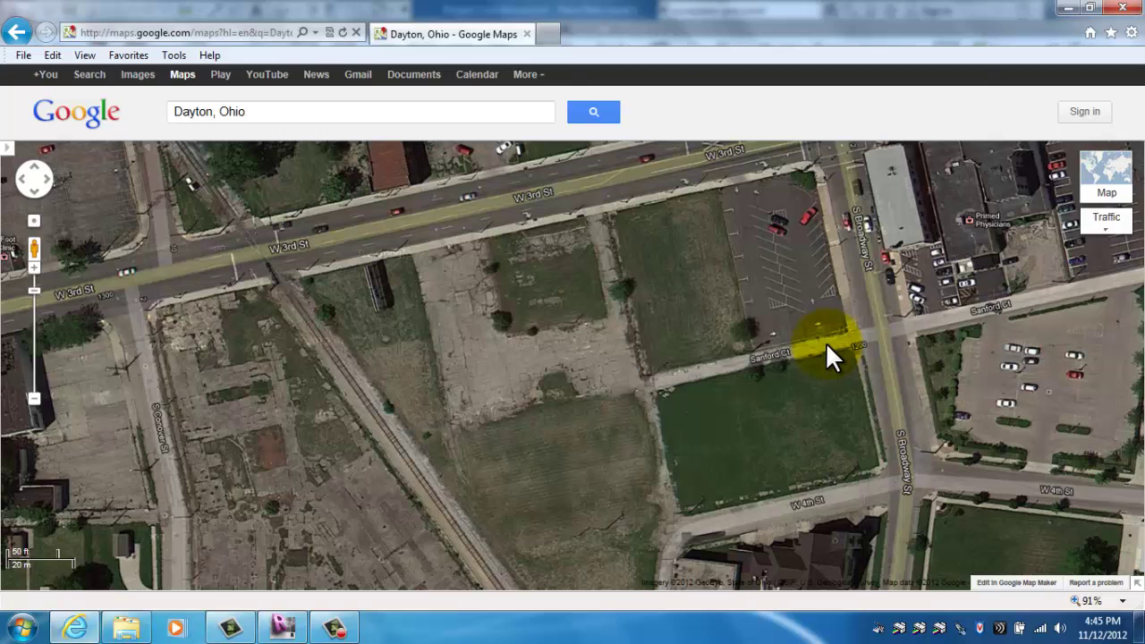
# Show the map full screen with F11, restore the window, then minimize the browser to return to Revit.
pyautogui.press('F11')
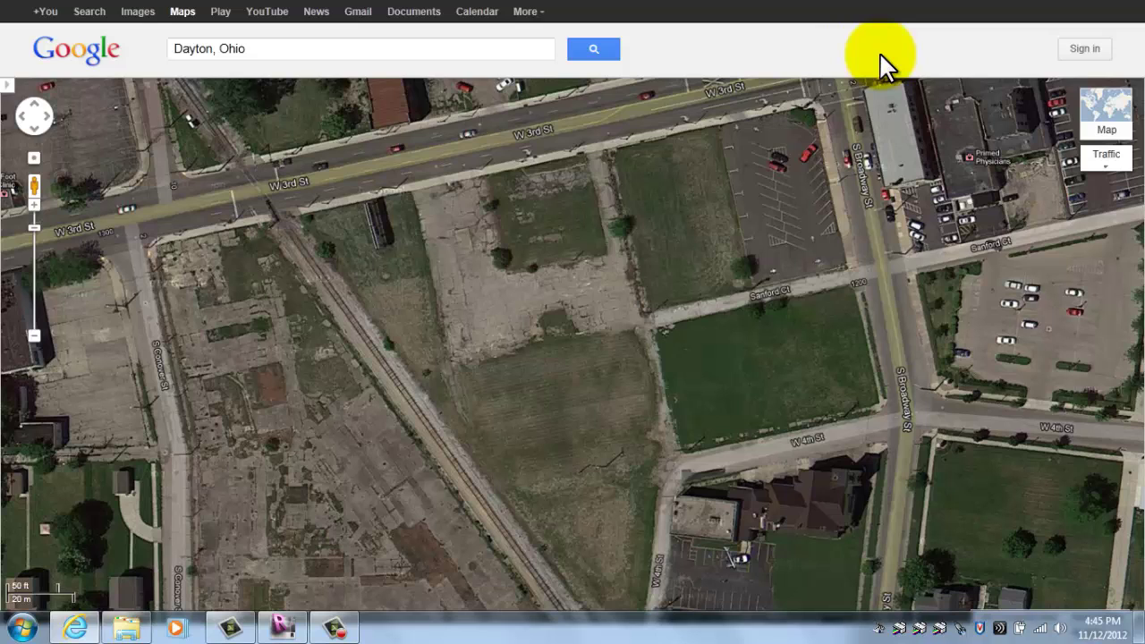
pyautogui.press('F11')
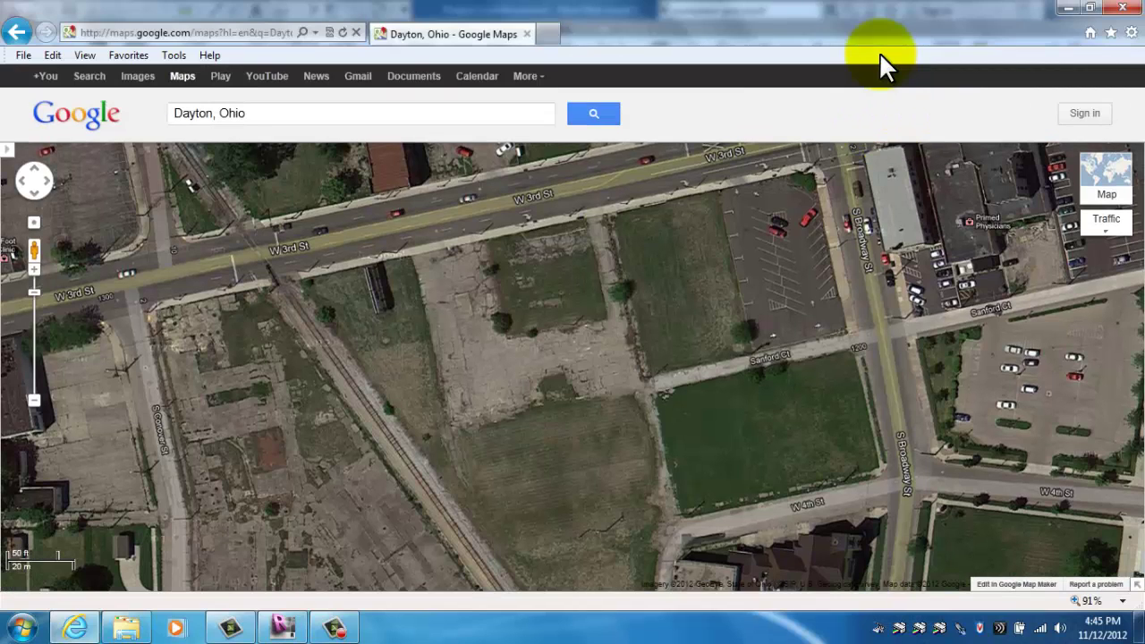
pyautogui.click(1068, 8)
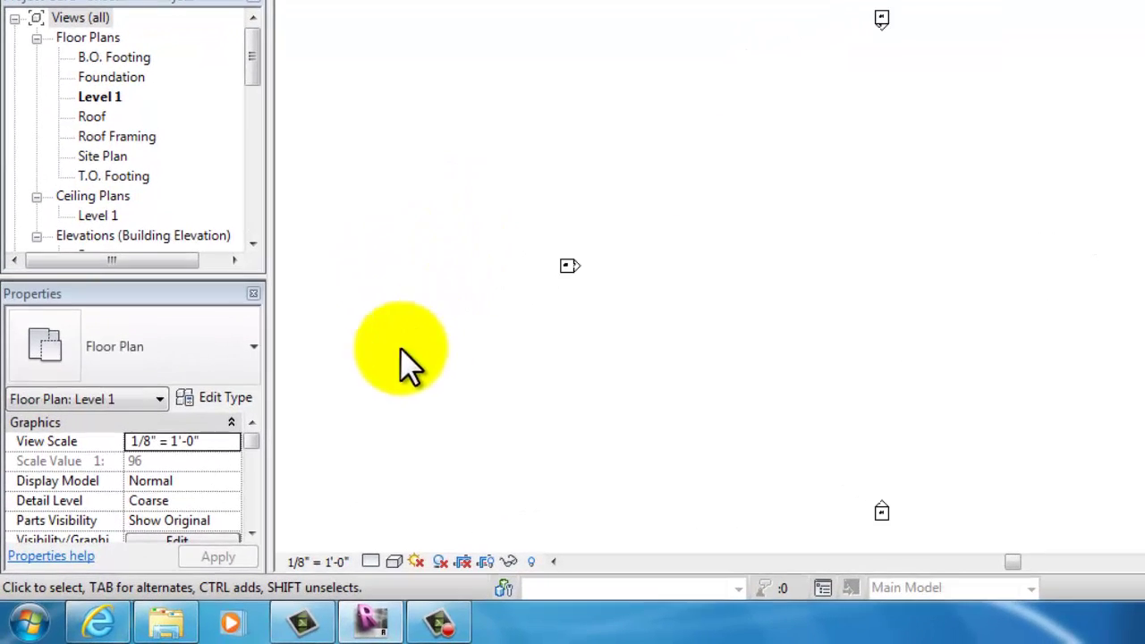
# Launch Paint from Start > All Programs > Accessories.
pyautogui.click(30, 623)
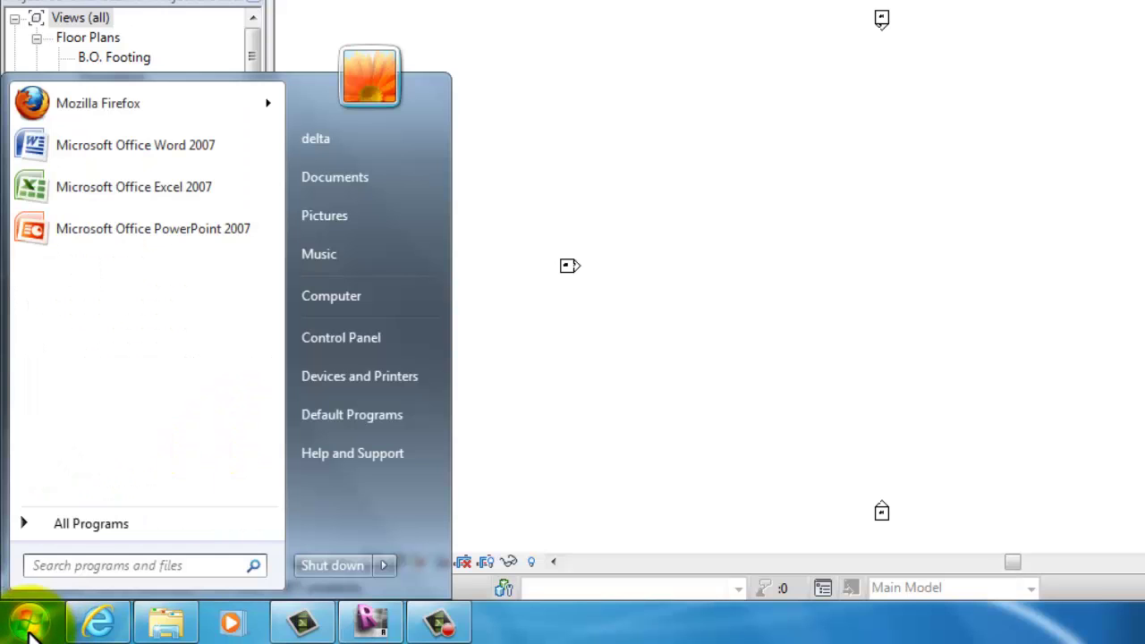
pyautogui.click(63, 523)
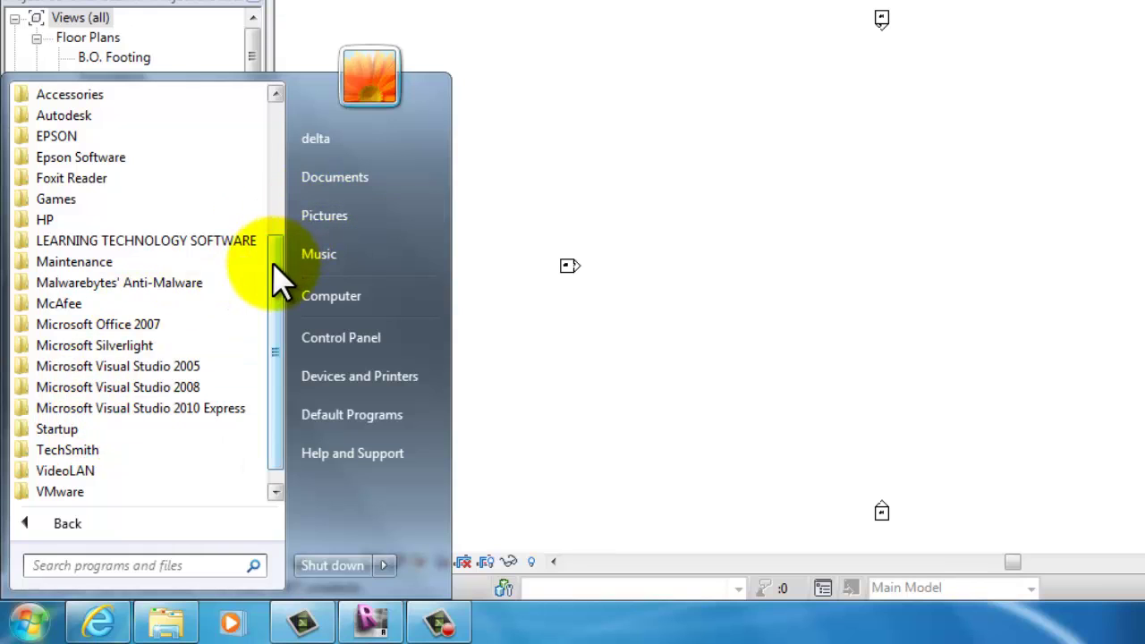
pyautogui.moveTo(277, 278); pyautogui.dragTo(277, 102)
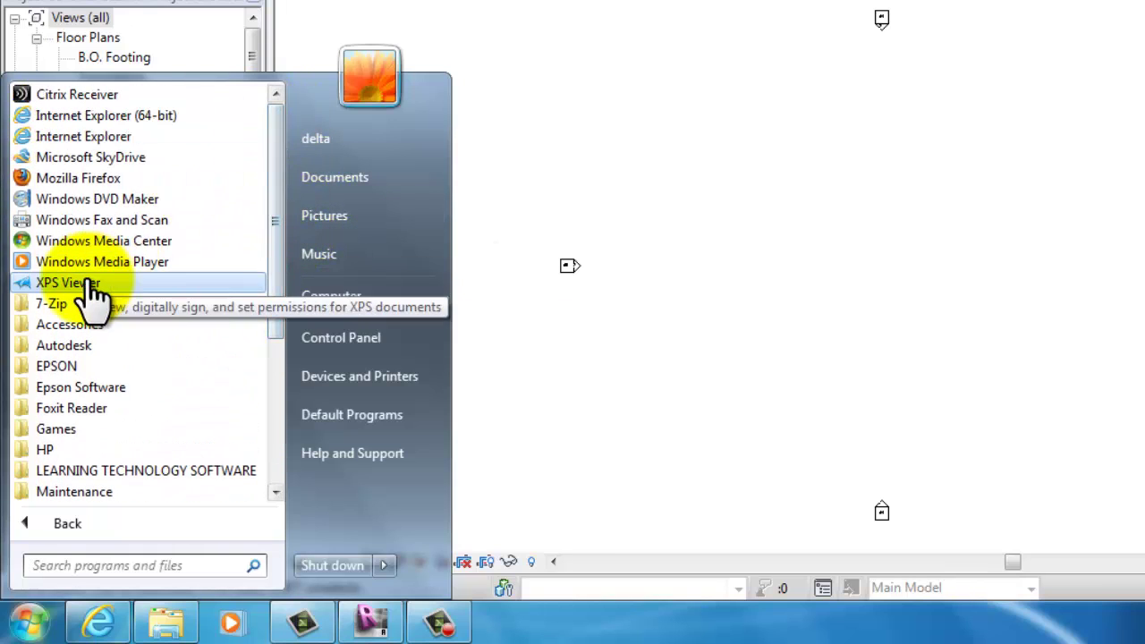
pyautogui.click(65, 324)
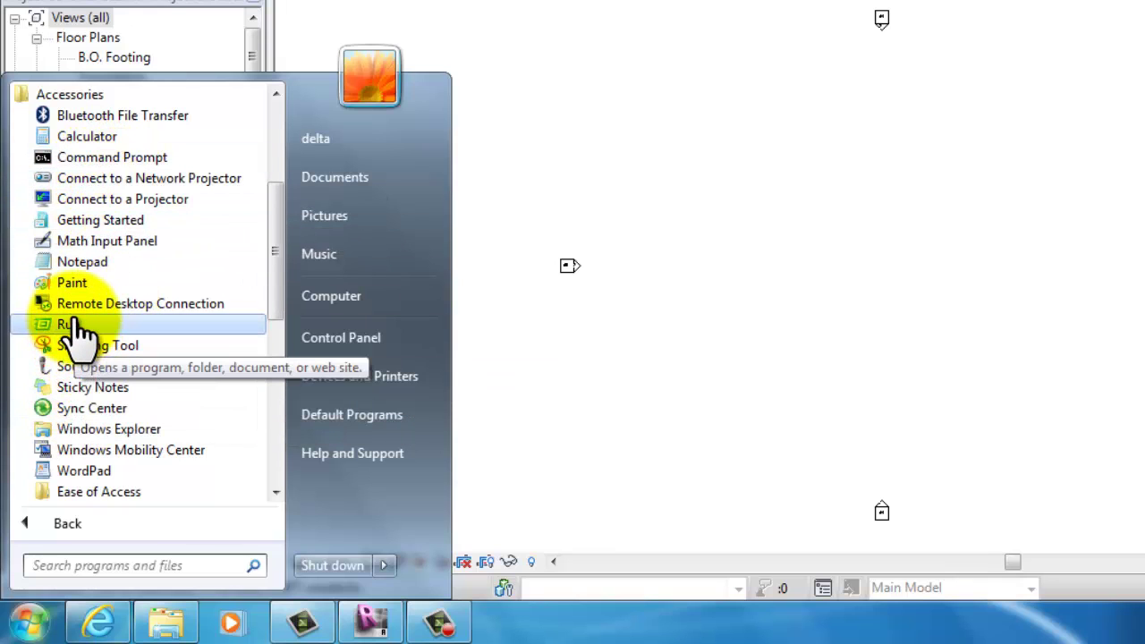
pyautogui.click(72, 284)
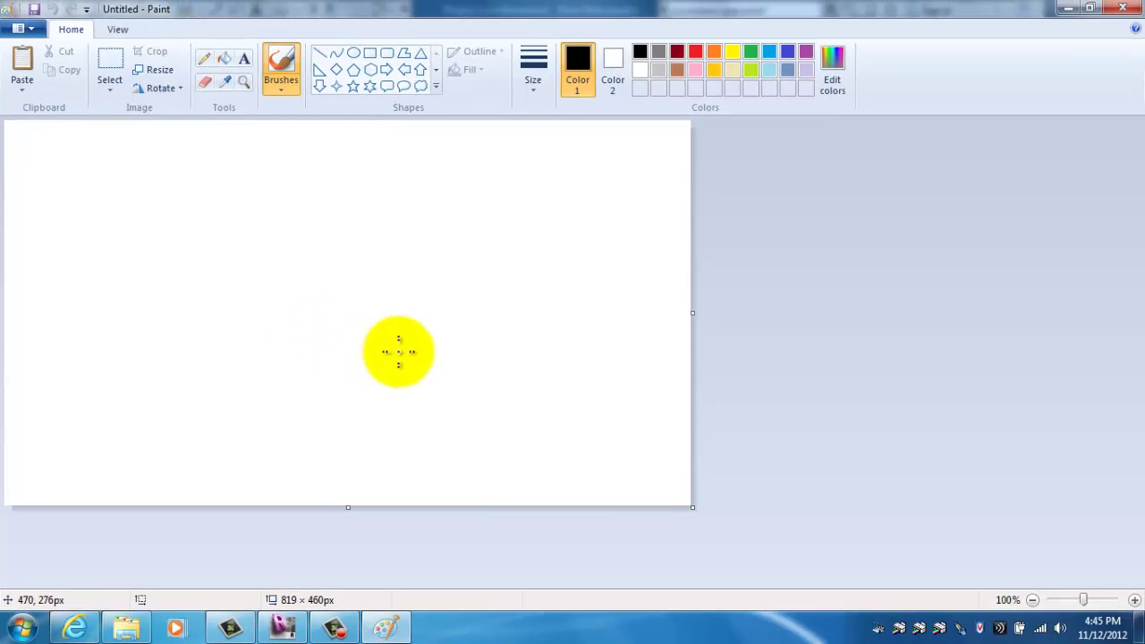
# Paste the Google Maps screenshot into Paint and zoom out to 50%.
pyautogui.hotkey('ctrl', 'v')
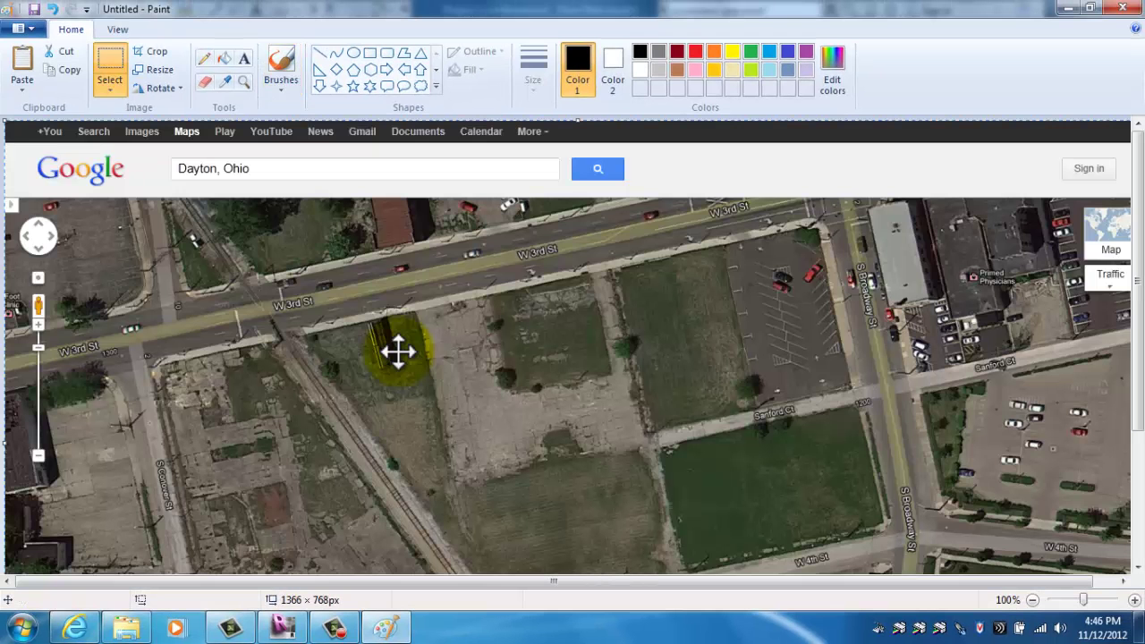
pyautogui.click(1033, 600)
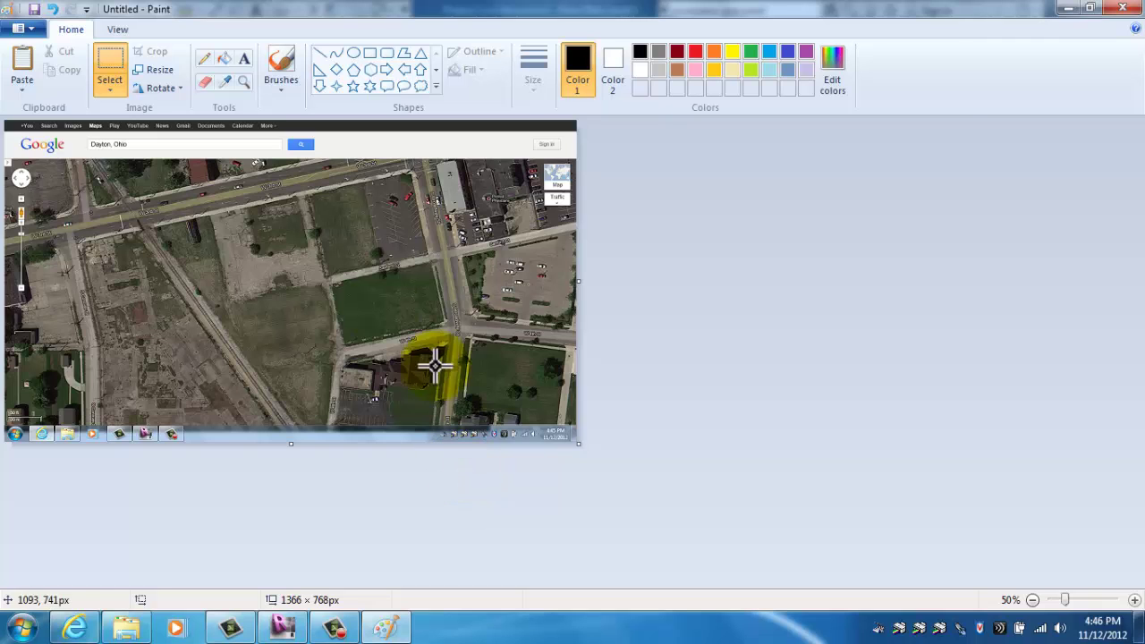
# Save the screenshot as a PNG picture named 'Project Site' in Pictures.
pyautogui.click(27, 28)
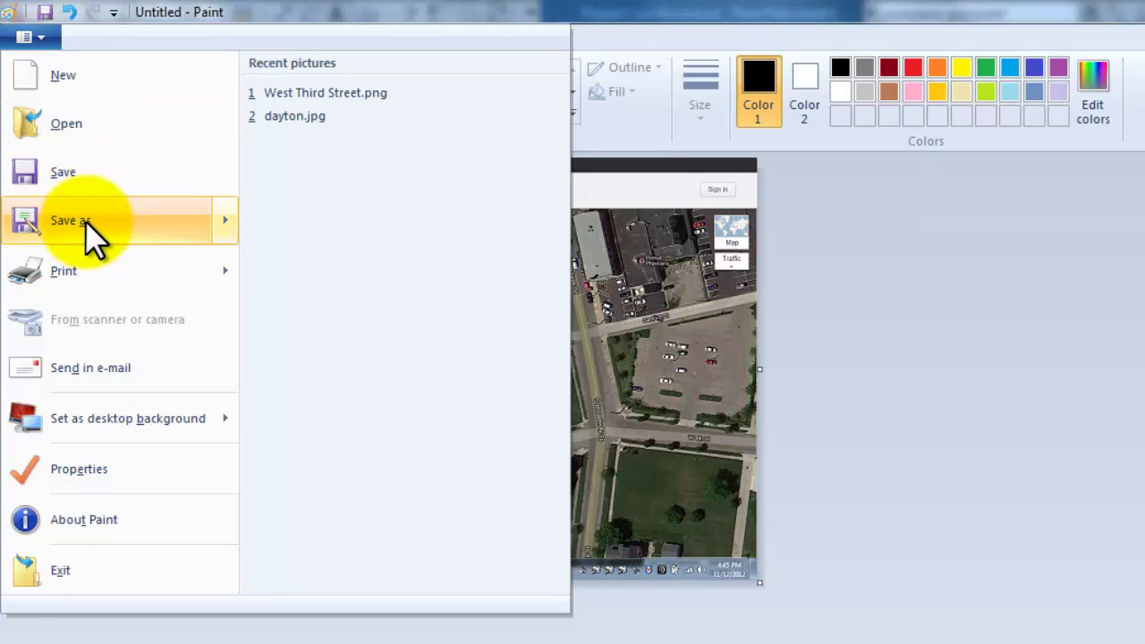
pyautogui.moveTo(85, 220)
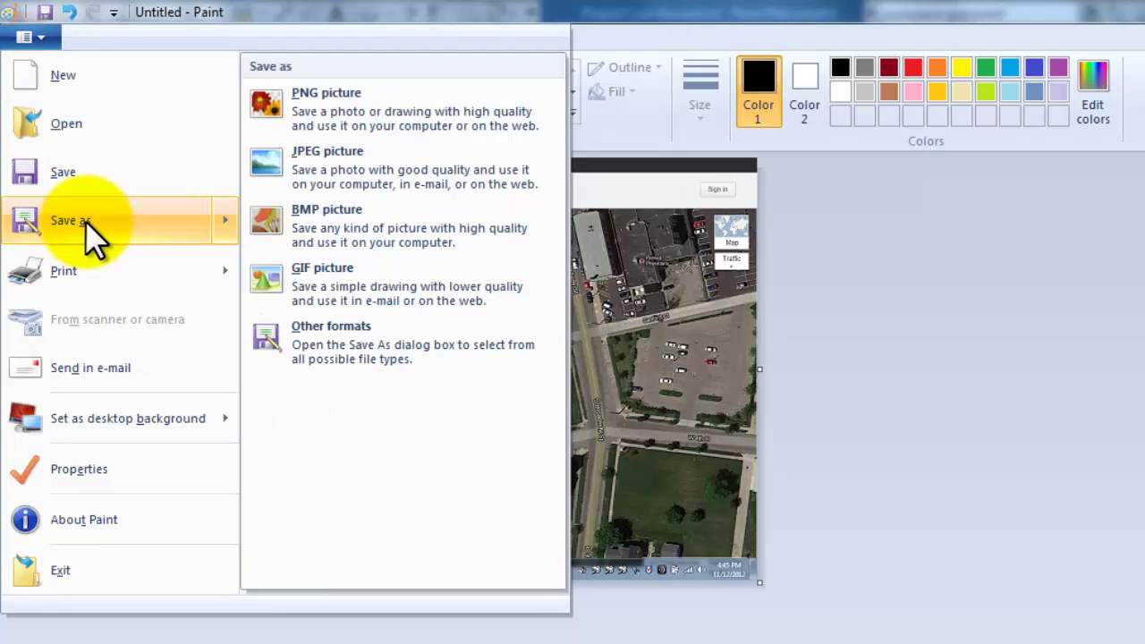
pyautogui.click(285, 115)
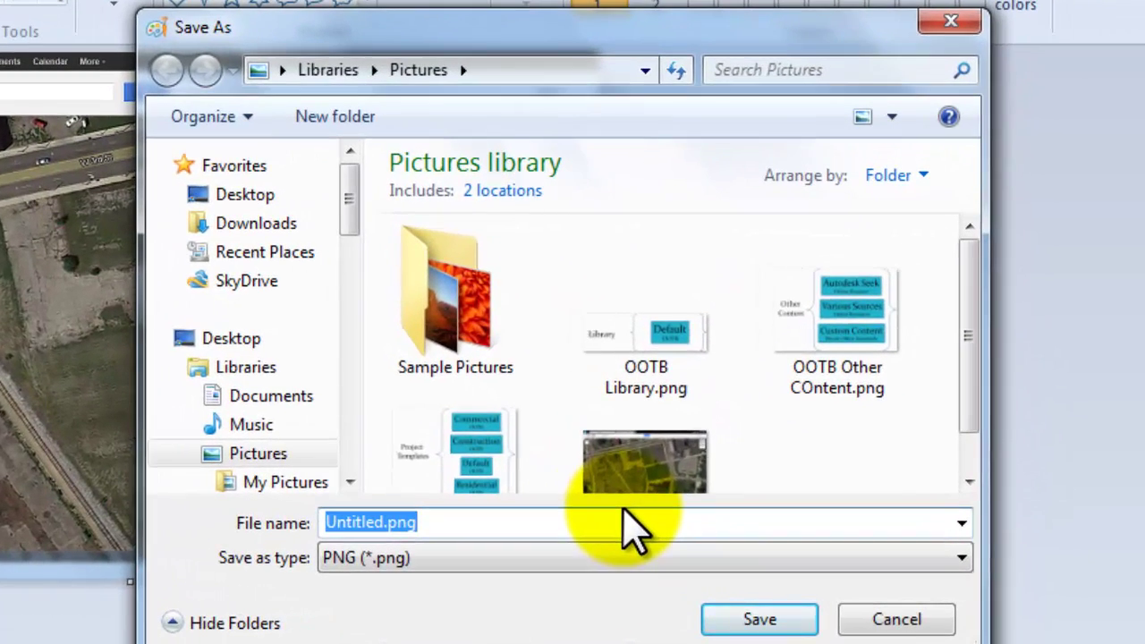
pyautogui.write('Project ')
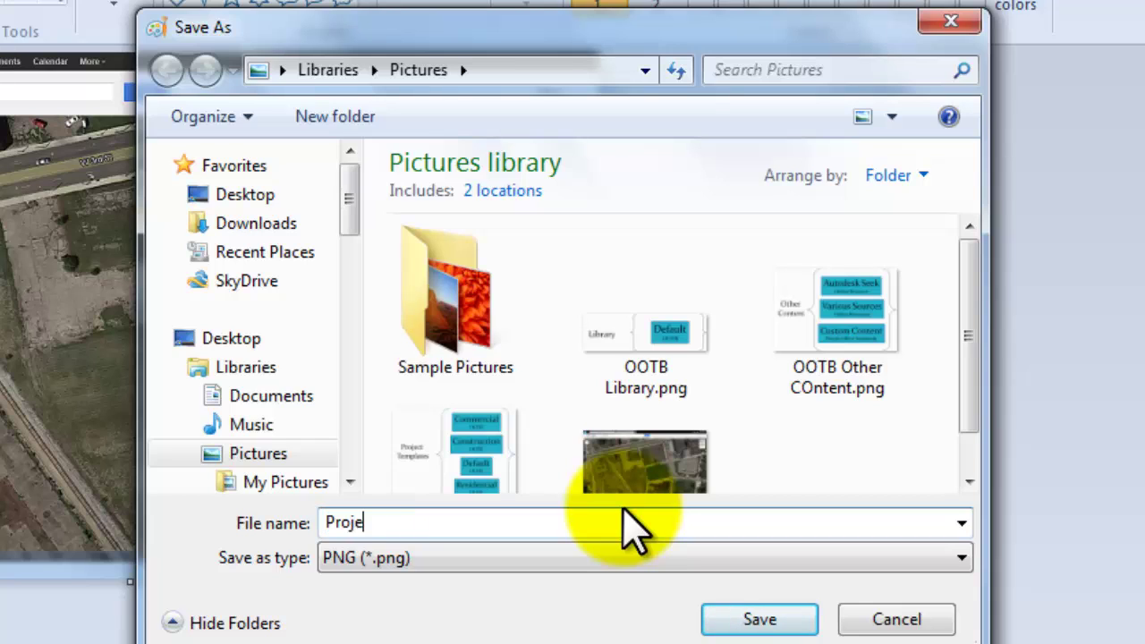
pyautogui.write('Site')
pyautogui.click(761, 620)
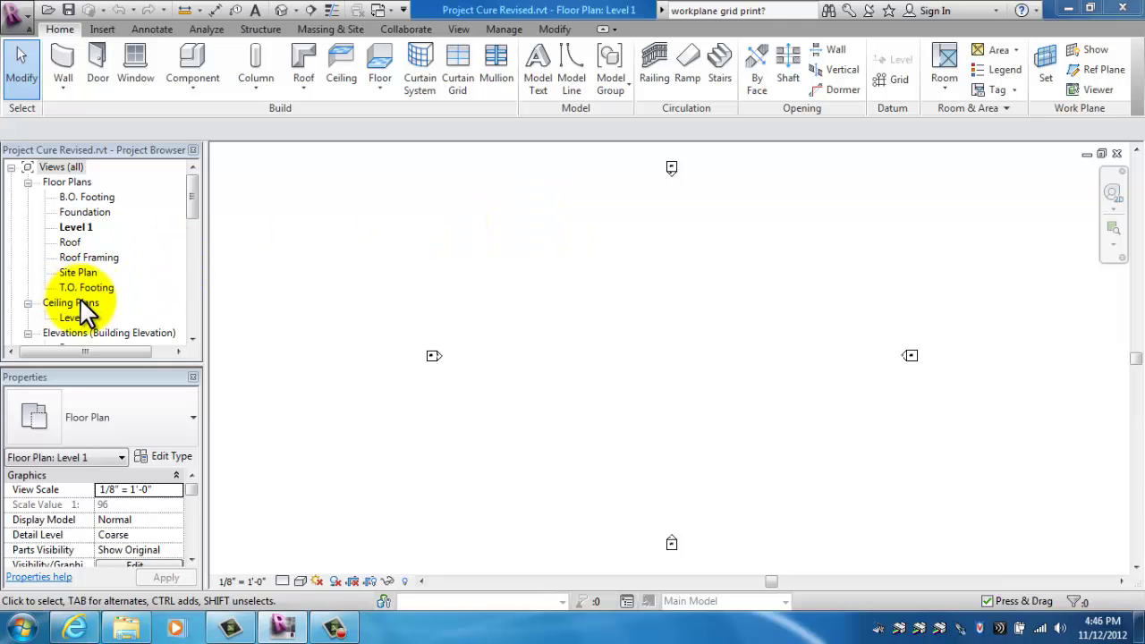
# Open the Site Plan floor plan view from the Project Browser and pan around it.
pyautogui.doubleClick(79, 272)
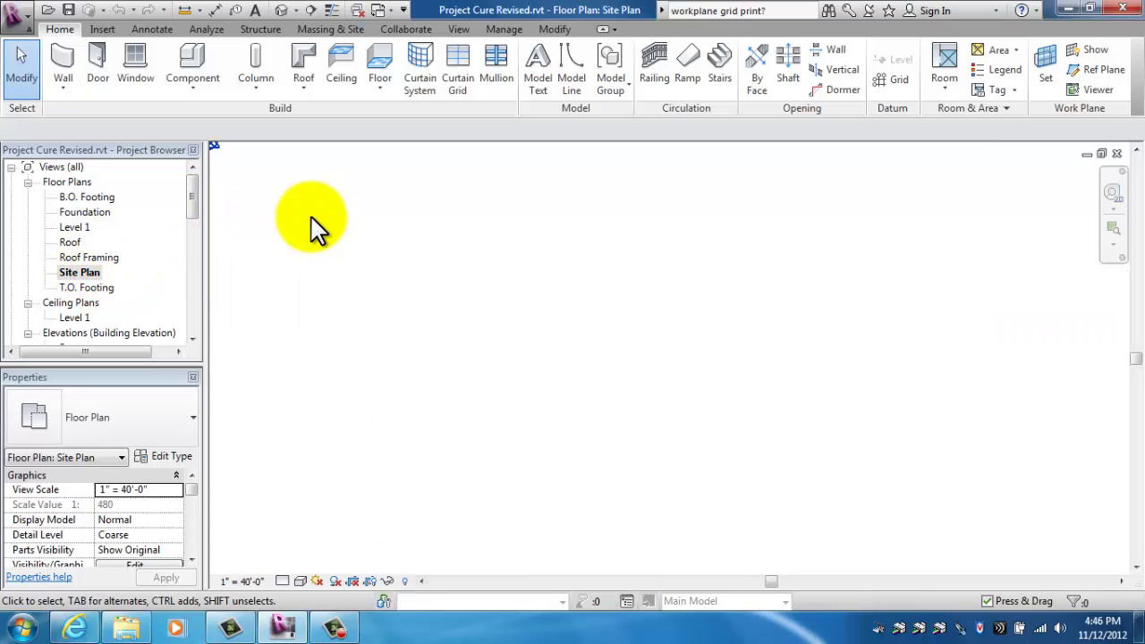
pyautogui.moveTo(313, 224); pyautogui.dragTo(408, 284, button='middle')
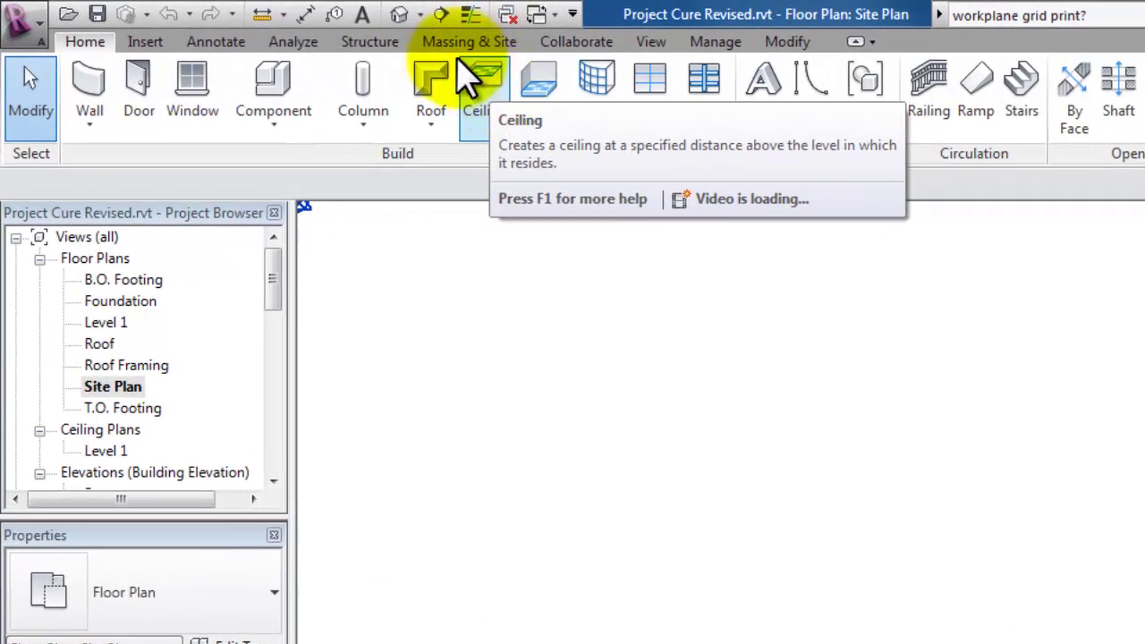
# Import the image Project Site.png from My Pictures into the Site Plan.
pyautogui.click(146, 43)
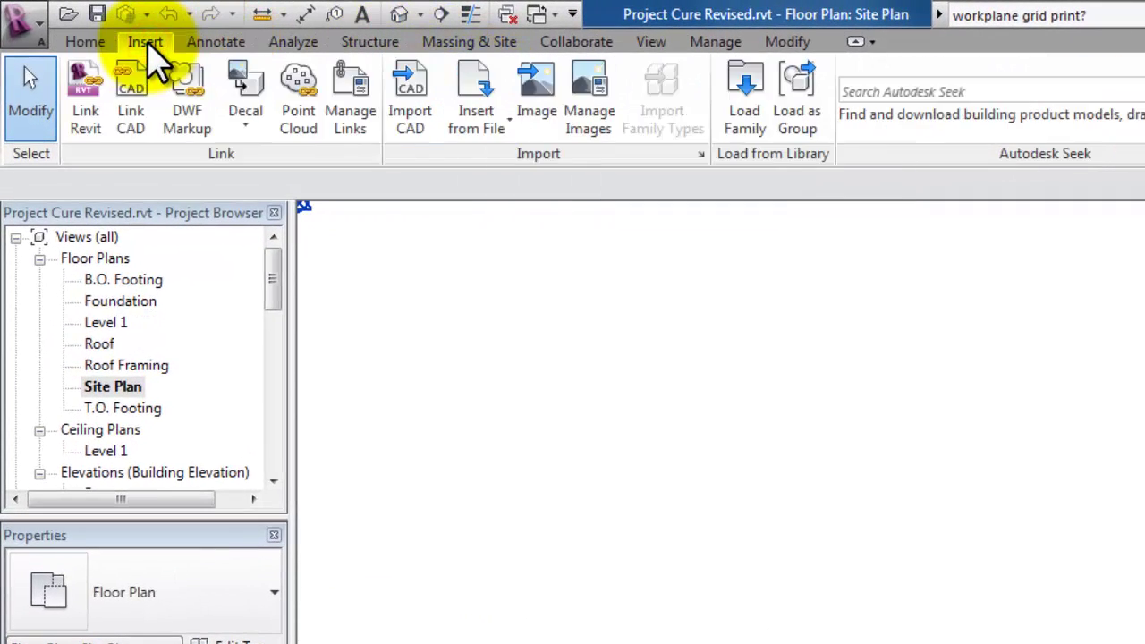
pyautogui.click(533, 117)
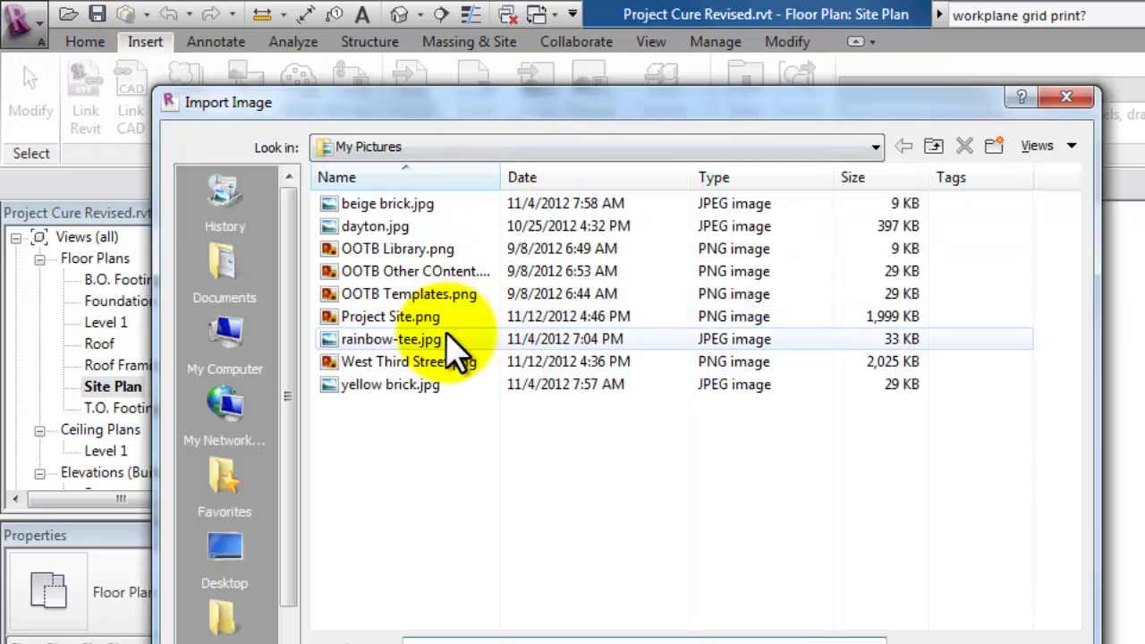
pyautogui.click(409, 318)
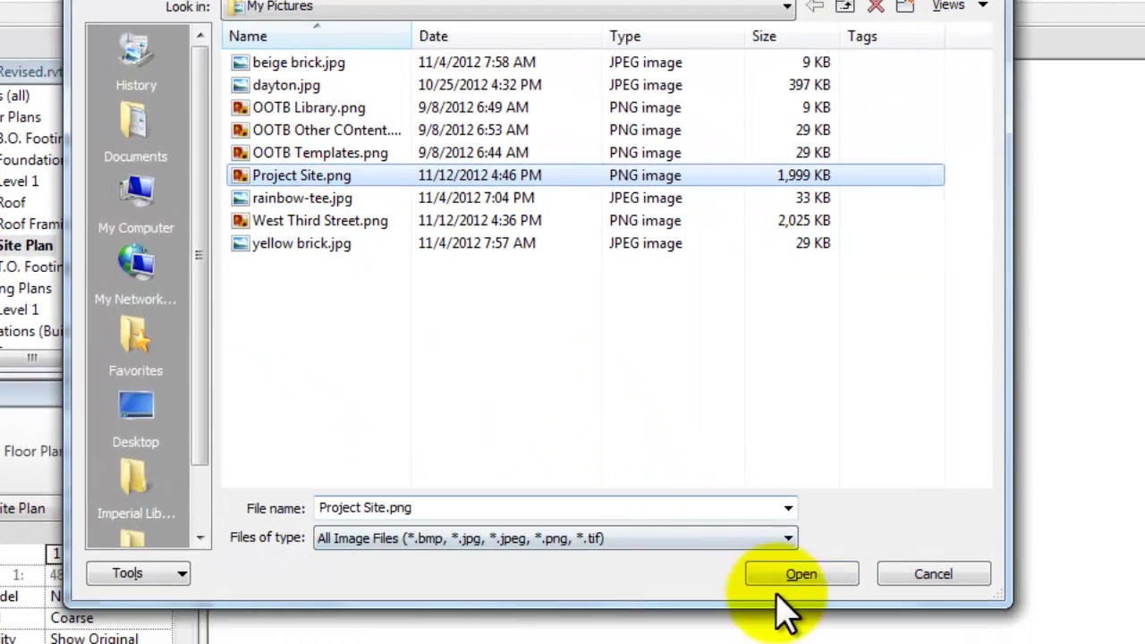
pyautogui.click(799, 577)
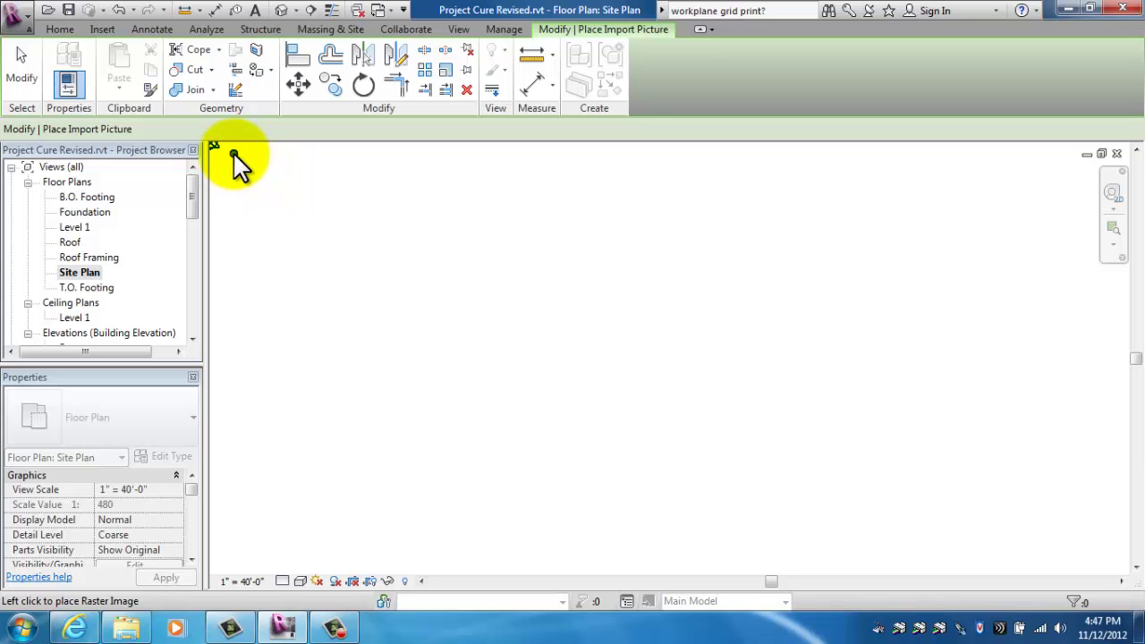
# Place the Project Site image with its centre near the triangle survey marker.
pyautogui.click(231, 151)
pyautogui.moveTo(274, 194); pyautogui.dragTo(649, 362)
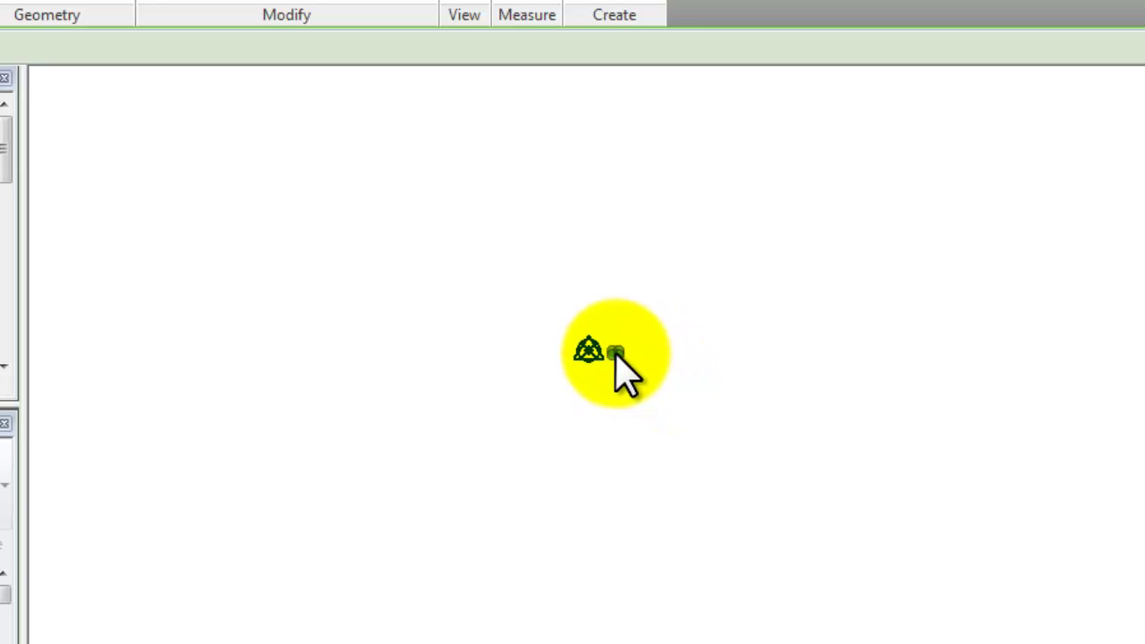
pyautogui.scroll(5, 618, 358)
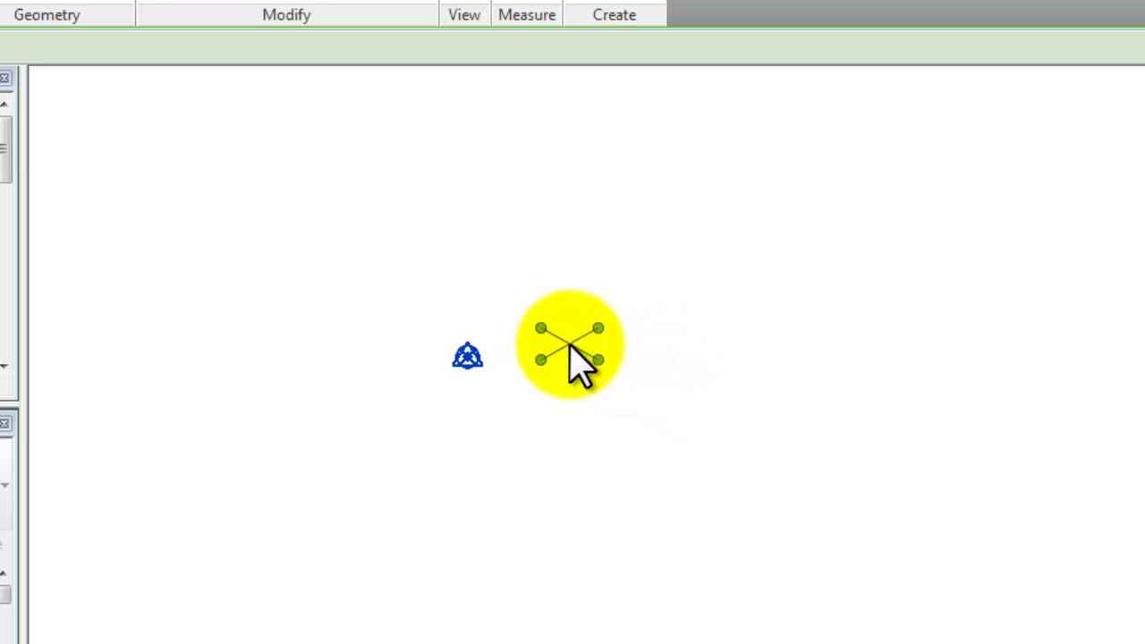
pyautogui.moveTo(570, 342)
pyautogui.mouseDown(button='middle')
pyautogui.moveTo(782, 388)
pyautogui.moveTo(800, 363)
pyautogui.mouseUp(button='middle')
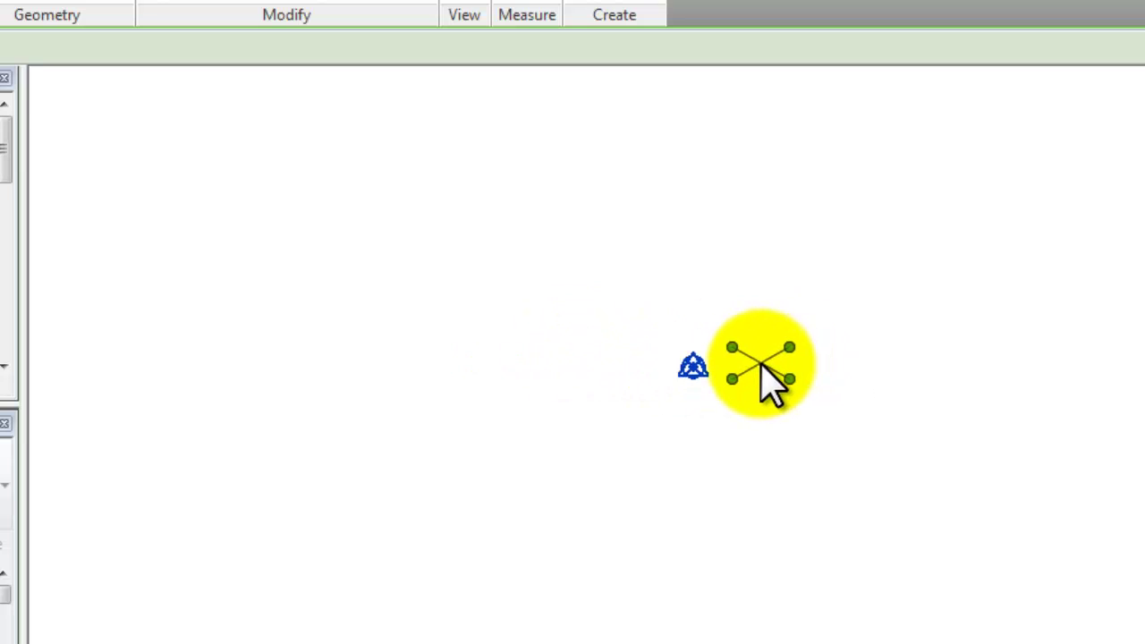
pyautogui.scroll(5, 763, 368)
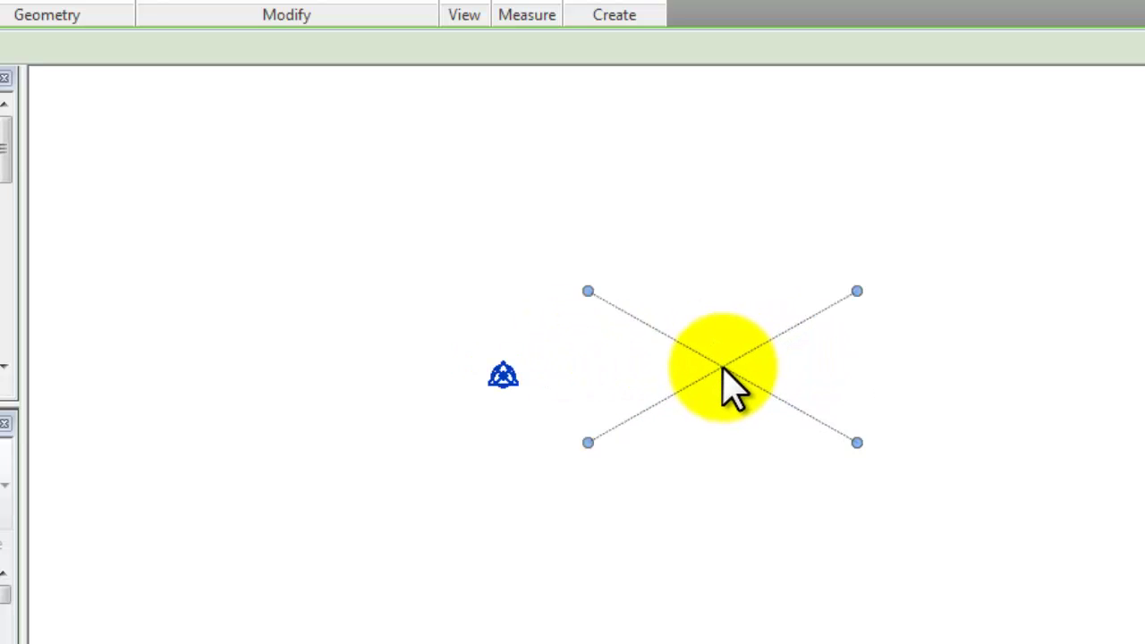
pyautogui.scroll(4, 723, 369)
pyautogui.moveTo(723, 368)
pyautogui.mouseDown(button='middle')
pyautogui.moveTo(912, 409)
pyautogui.moveTo(1052, 414)
pyautogui.mouseUp(button='middle')
pyautogui.moveTo(1053, 413); pyautogui.dragTo(510, 408)
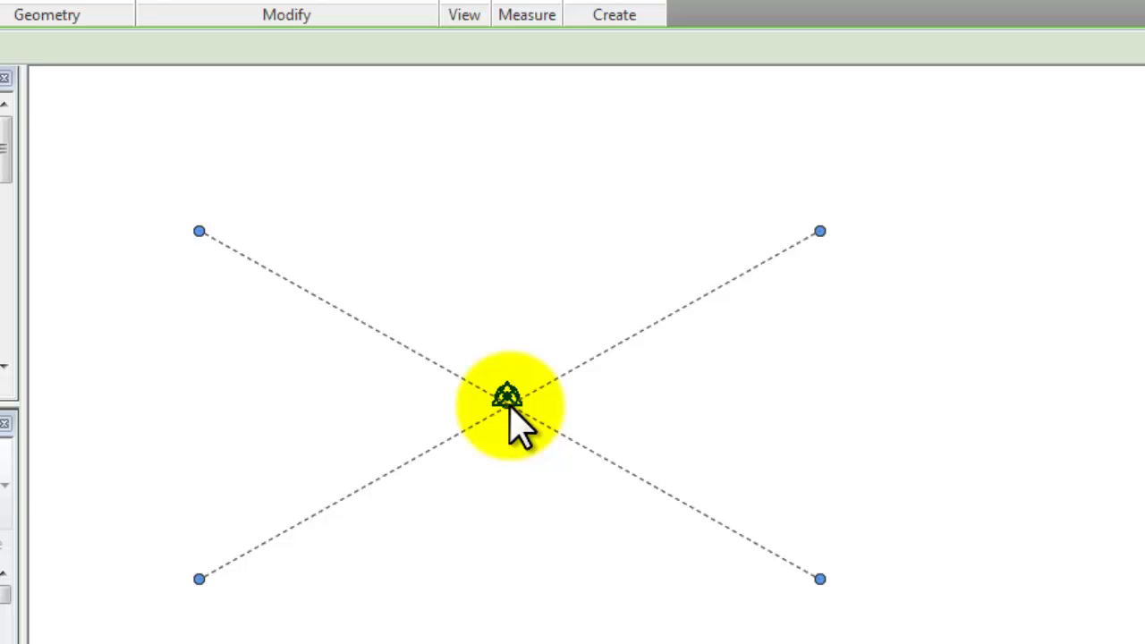
pyautogui.moveTo(510, 407); pyautogui.dragTo(432, 434)
# Shift the satellite image right and slightly down, then deselect it.
pyautogui.moveTo(501, 515); pyautogui.dragTo(704, 537)
pyautogui.scroll(3, 670, 460)
pyautogui.scroll(-1, 670, 460)
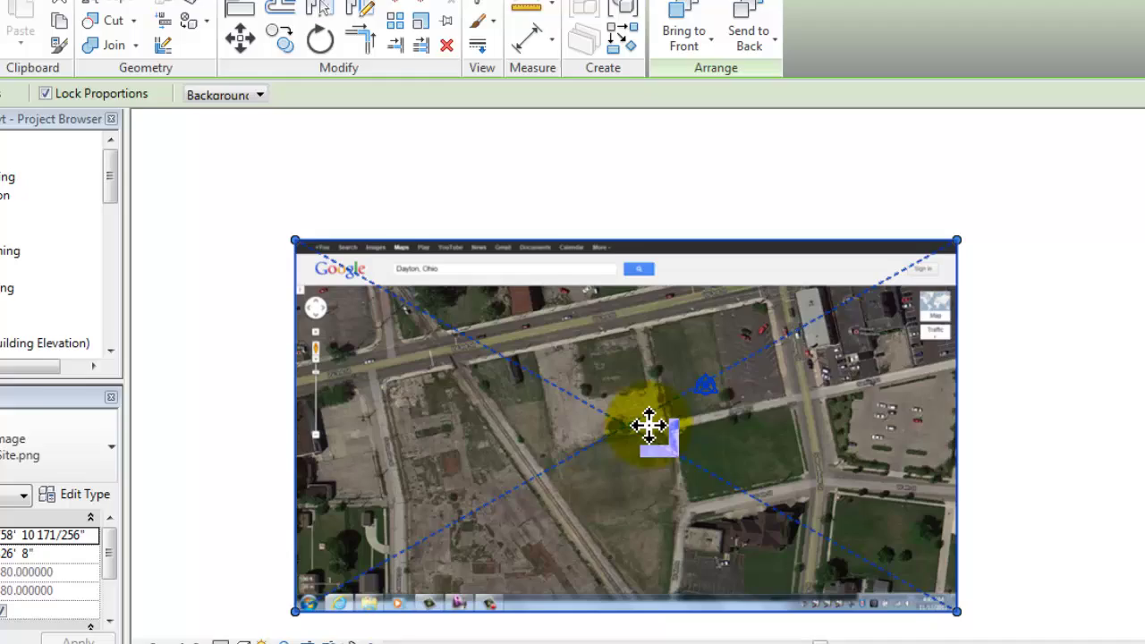
pyautogui.scroll(-1, 675, 376)
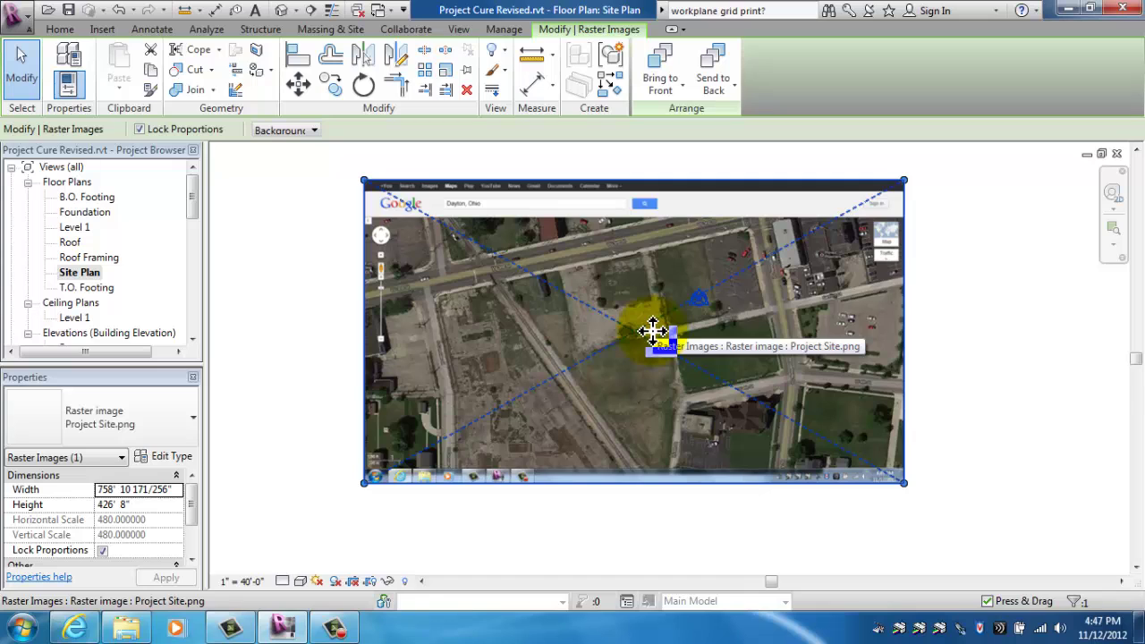
pyautogui.click(303, 362)
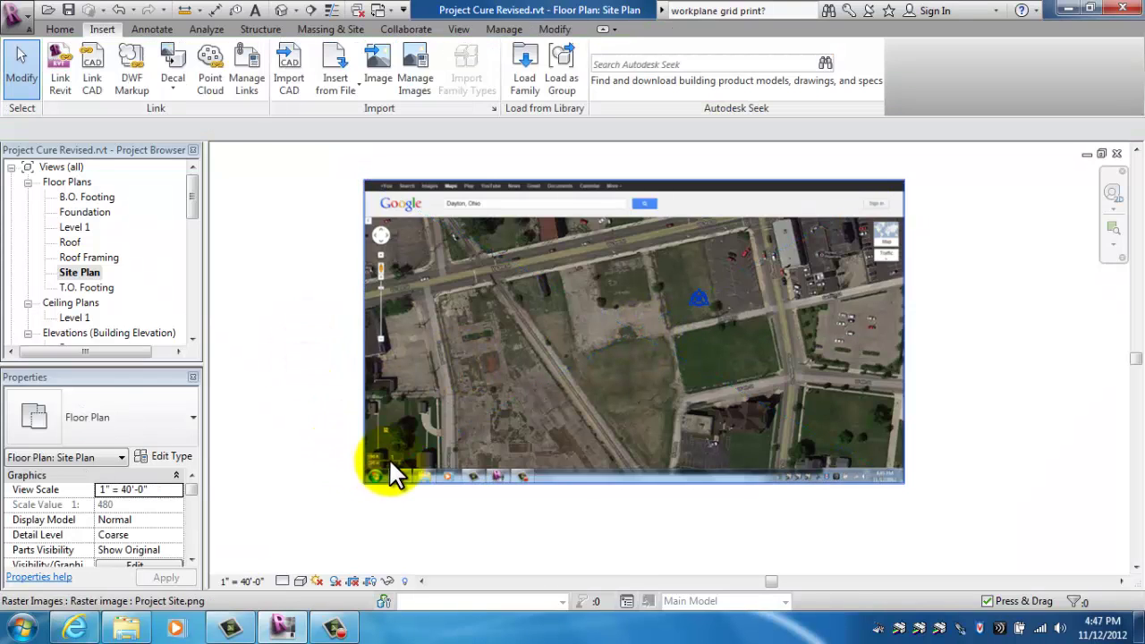
# Zoom and pan across the image to inspect the 50 ft / 20 m scale bar and W 3rd St.
pyautogui.scroll(3, 393, 472)
pyautogui.scroll(4, 391, 465)
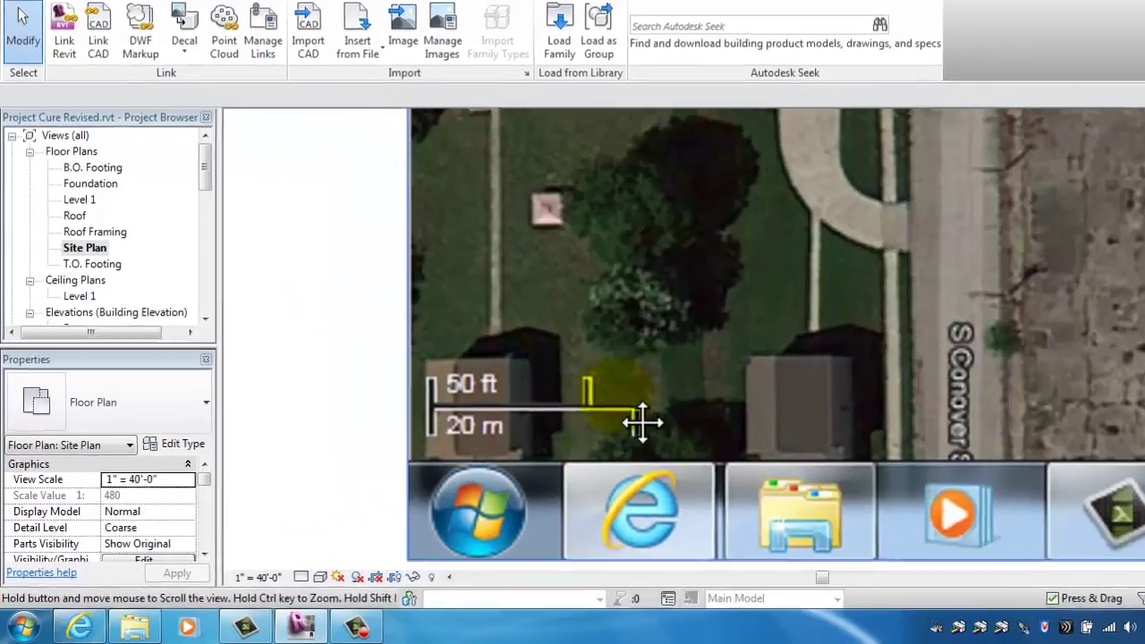
pyautogui.scroll(3, 697, 368)
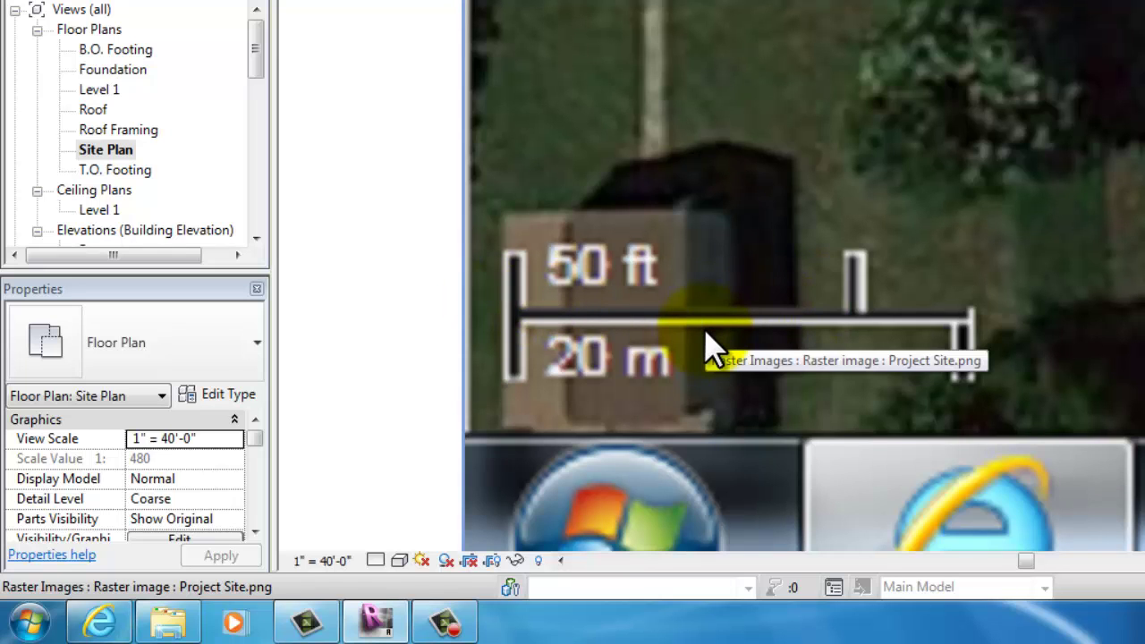
pyautogui.scroll(-5, 707, 338)
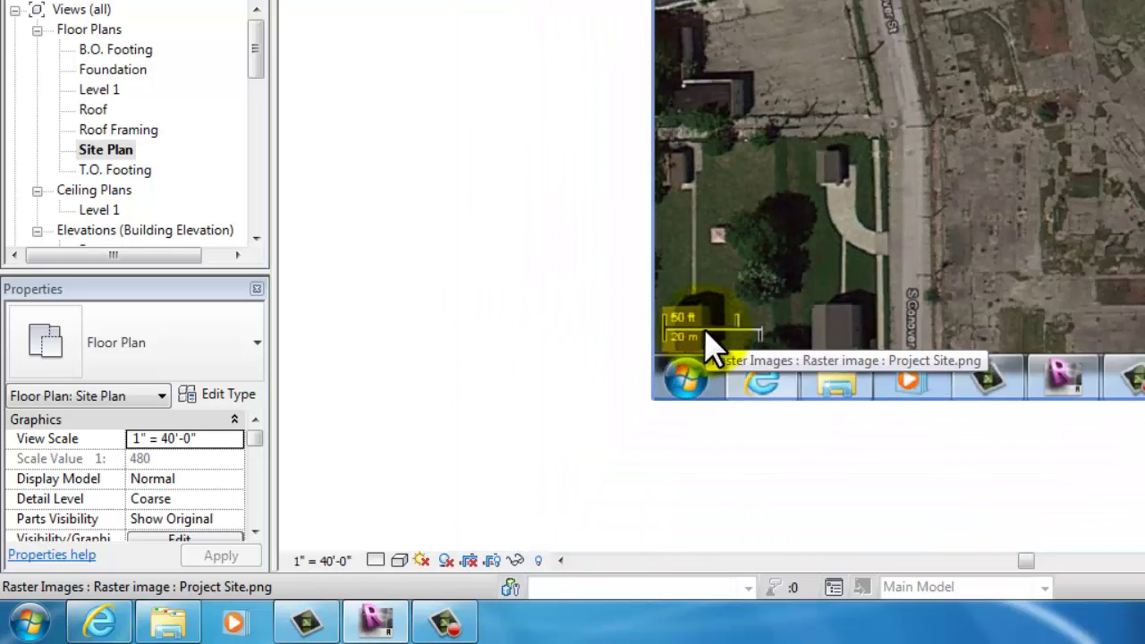
pyautogui.moveTo(846, 320); pyautogui.dragTo(486, 436, button='middle')
pyautogui.moveTo(904, 264); pyautogui.dragTo(760, 358, button='middle')
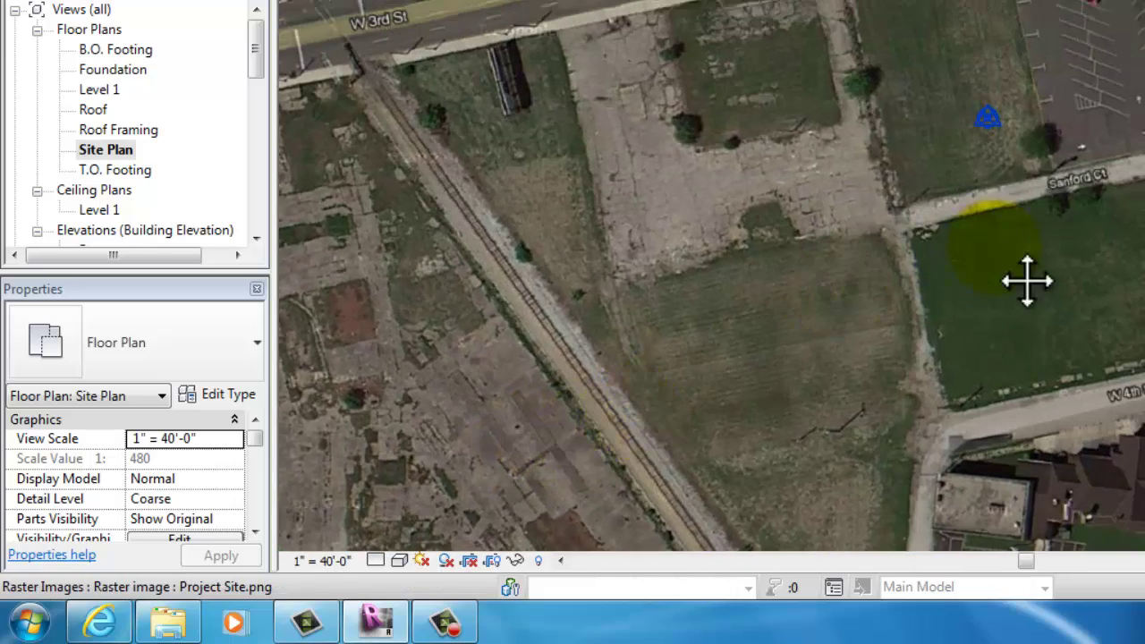
pyautogui.moveTo(1023, 289); pyautogui.dragTo(872, 512, button='middle')
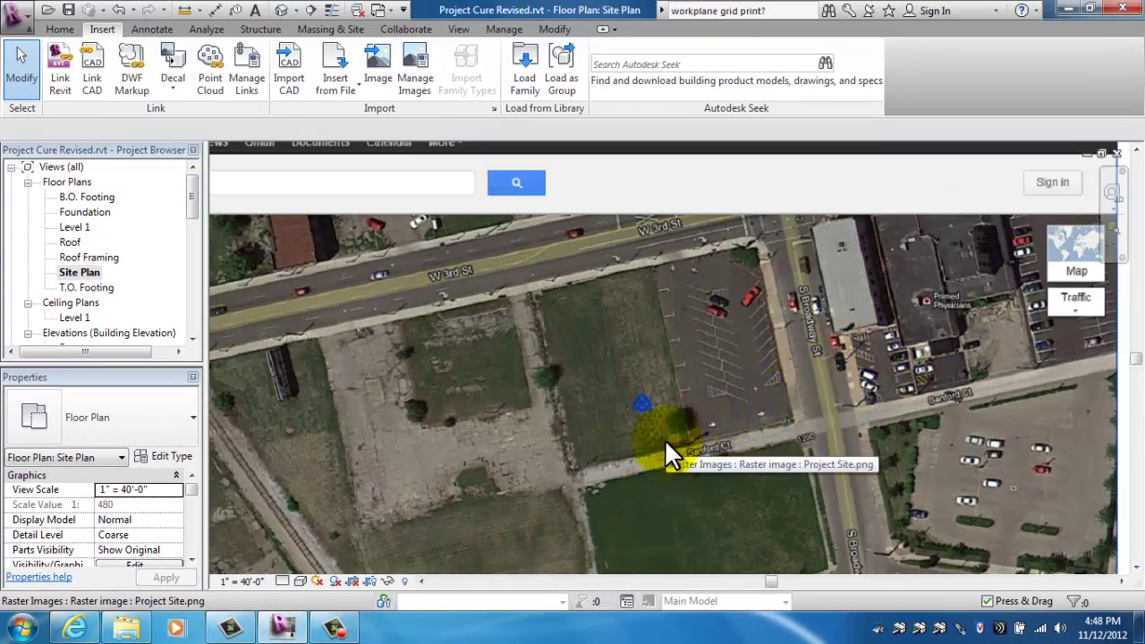
pyautogui.scroll(-3, 667, 440)
pyautogui.moveTo(691, 465); pyautogui.dragTo(966, 274, button='middle')
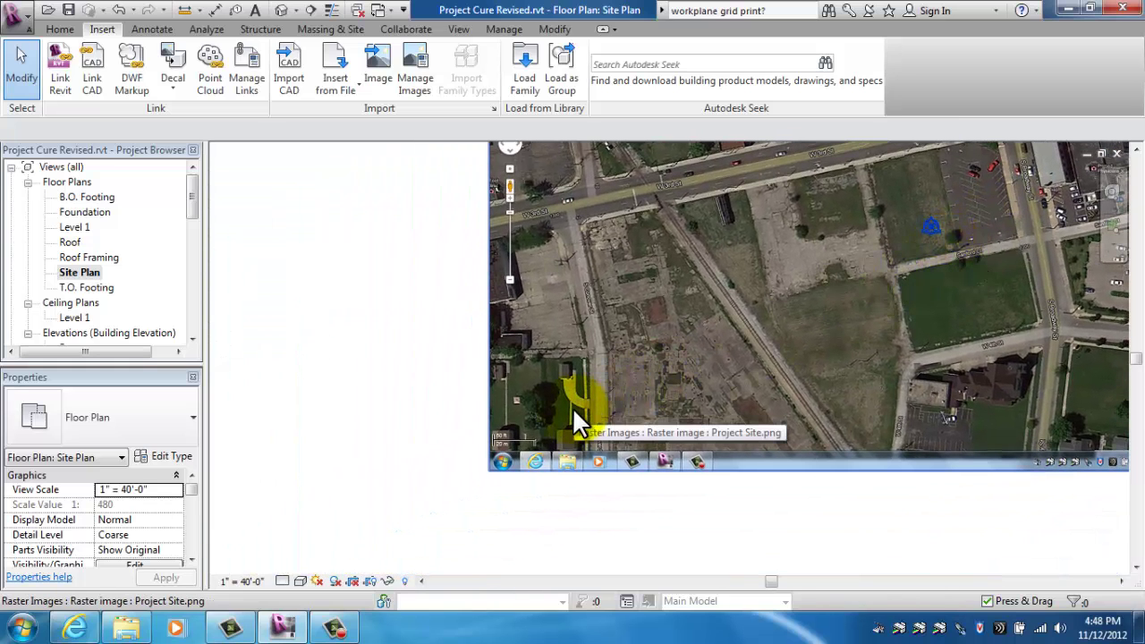
# Select the satellite image and start scaling it from the scale bar's left end.
pyautogui.click(525, 464)
pyautogui.scroll(6, 521, 446)
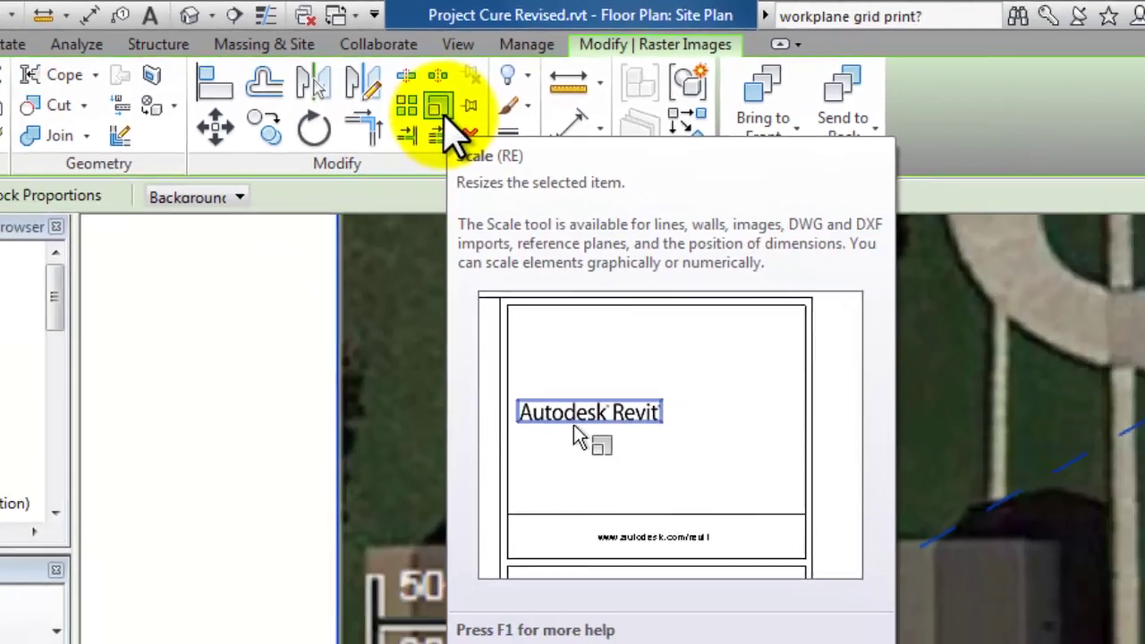
pyautogui.click(442, 157)
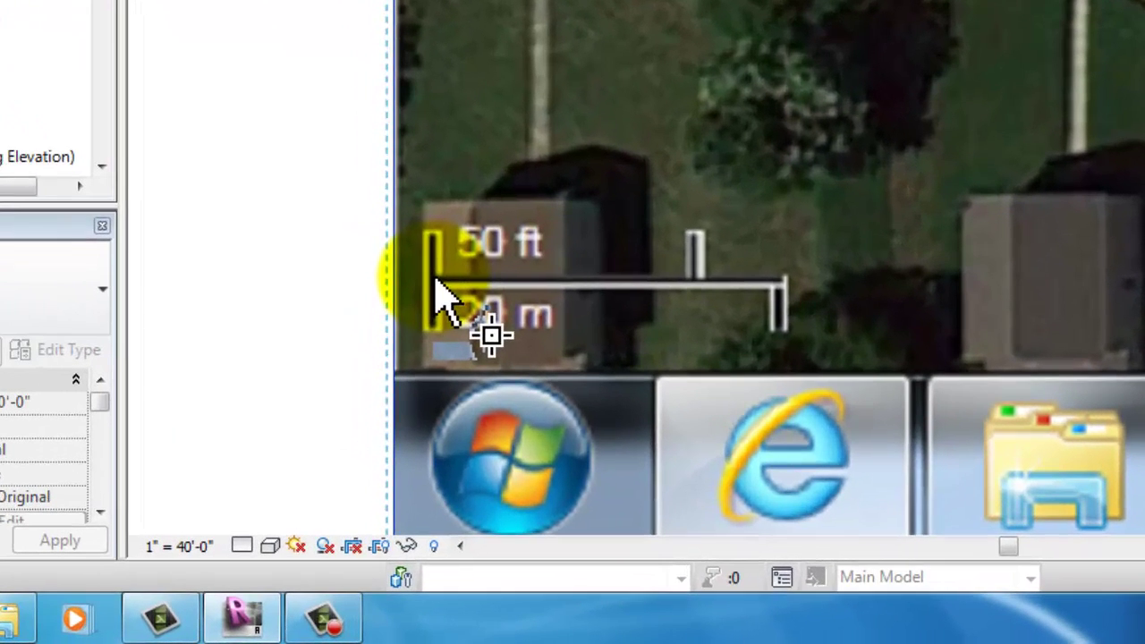
pyautogui.click(434, 268)
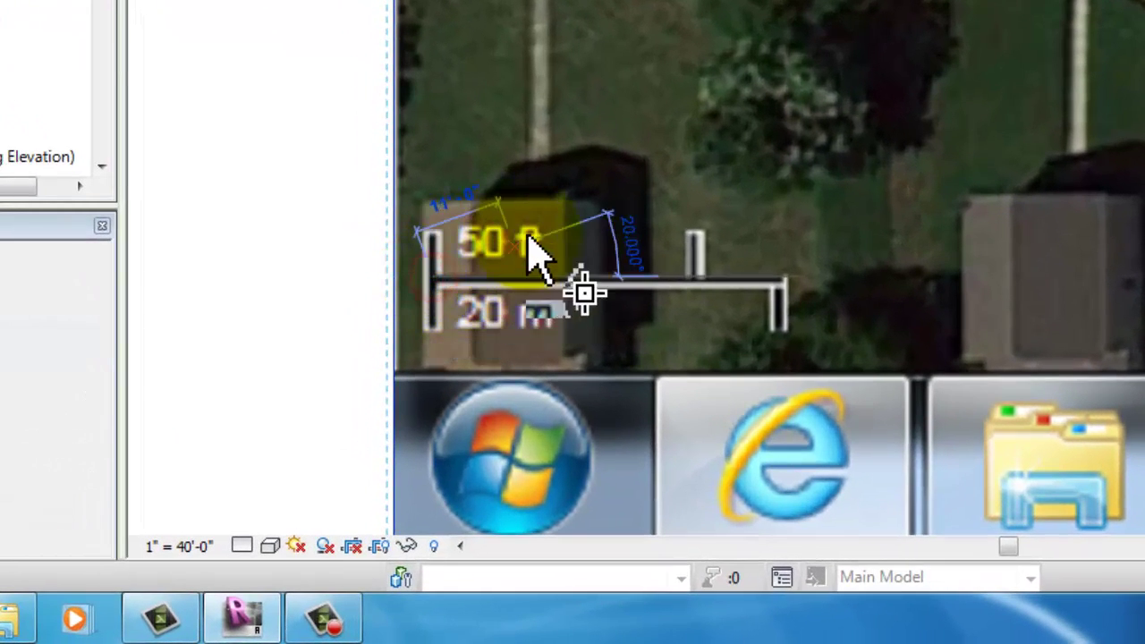
pyautogui.click(640, 188)
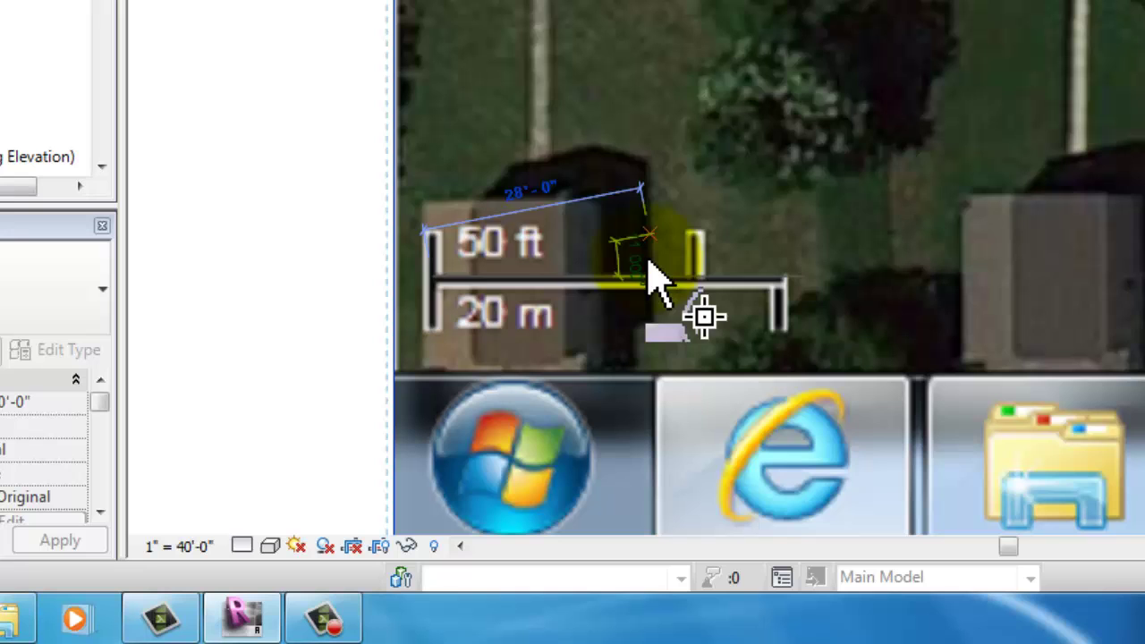
# Pick the 50 ft tick as reference and enter 50 so the bar measures 50 feet.
pyautogui.scroll(4, 695, 283)
pyautogui.scroll(3, 720, 277)
pyautogui.click(708, 277)
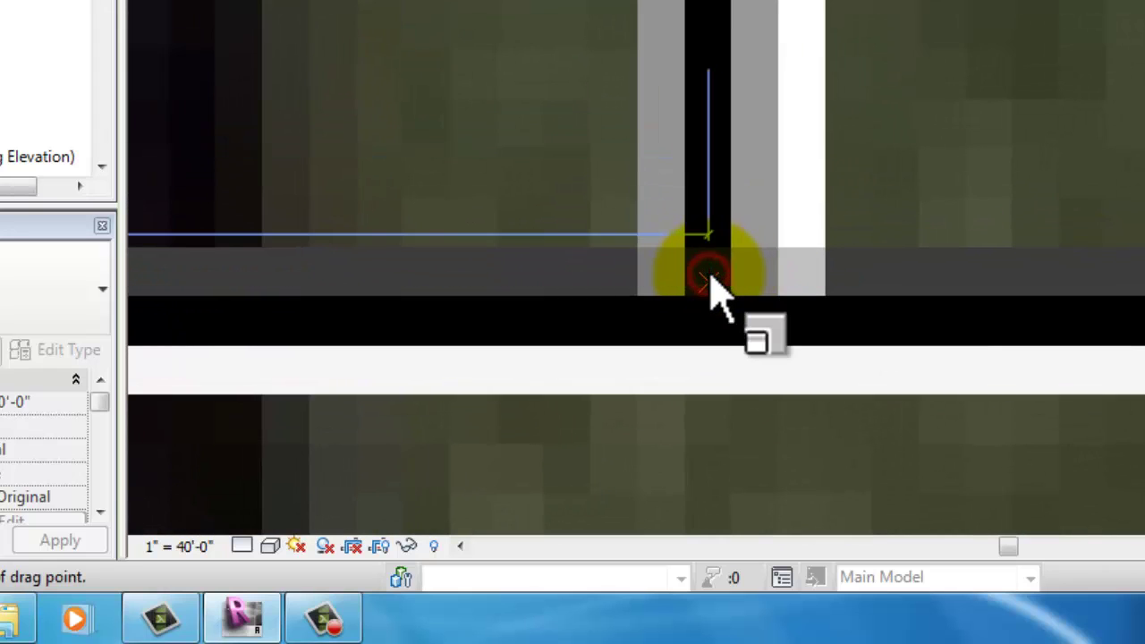
pyautogui.scroll(-2, 715, 286)
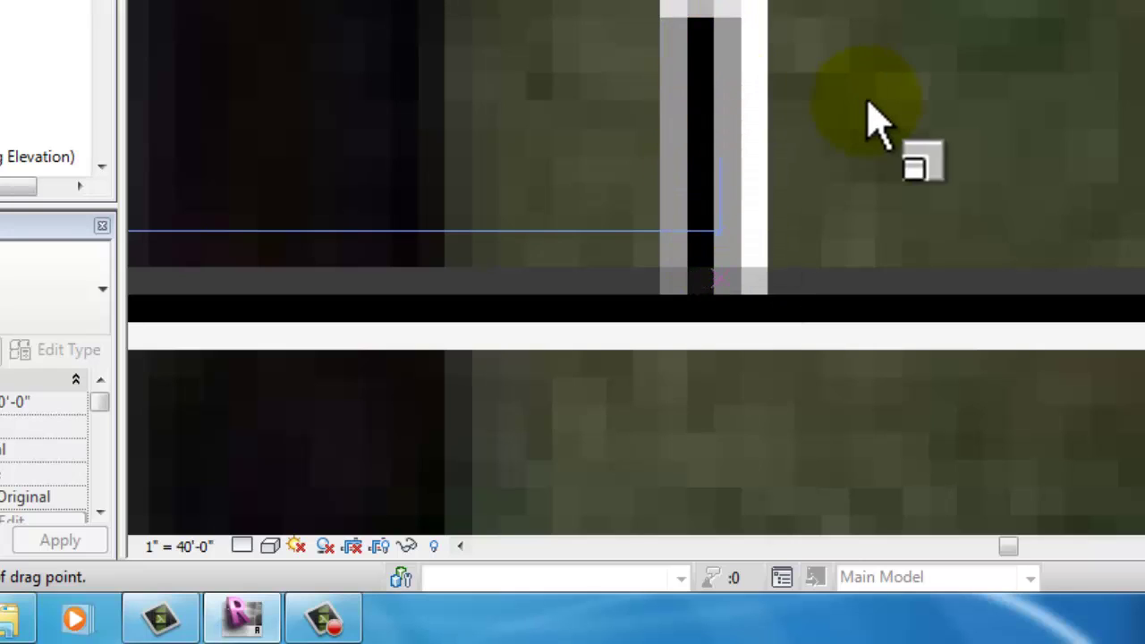
pyautogui.scroll(-2, 883, 123)
pyautogui.scroll(-2, 882, 125)
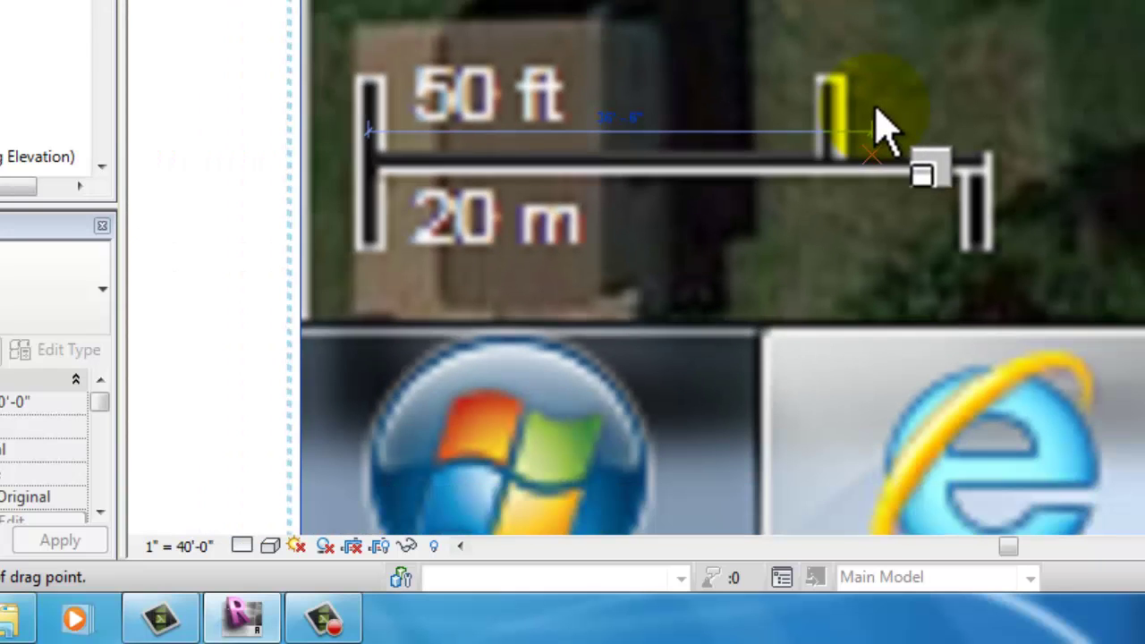
pyautogui.click(832, 124)
pyautogui.write('50')
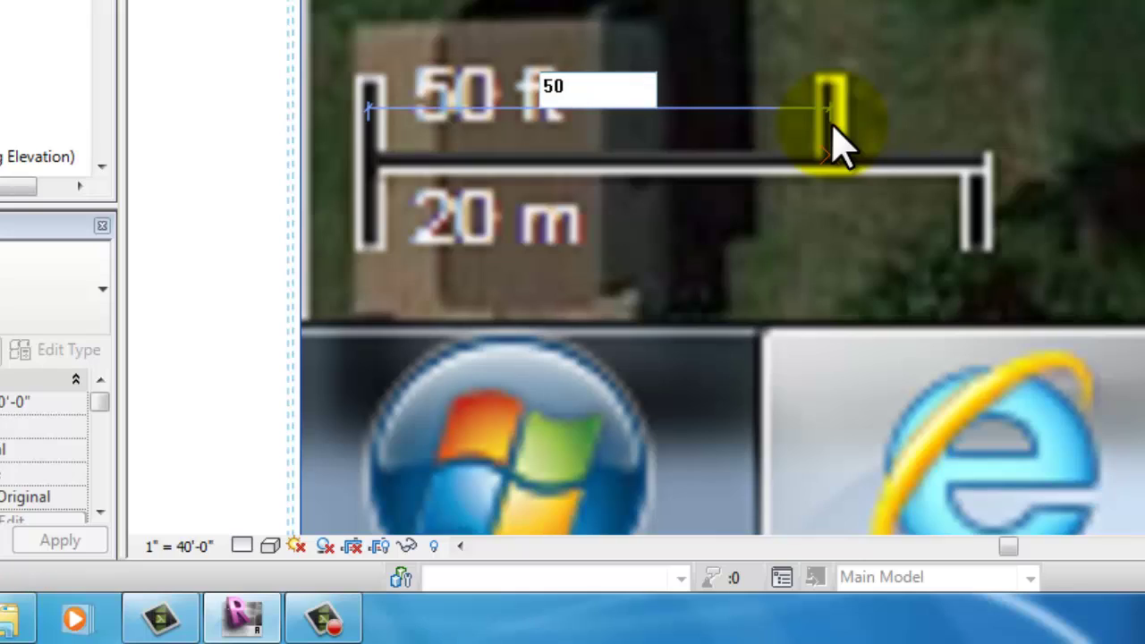
pyautogui.press('Return')
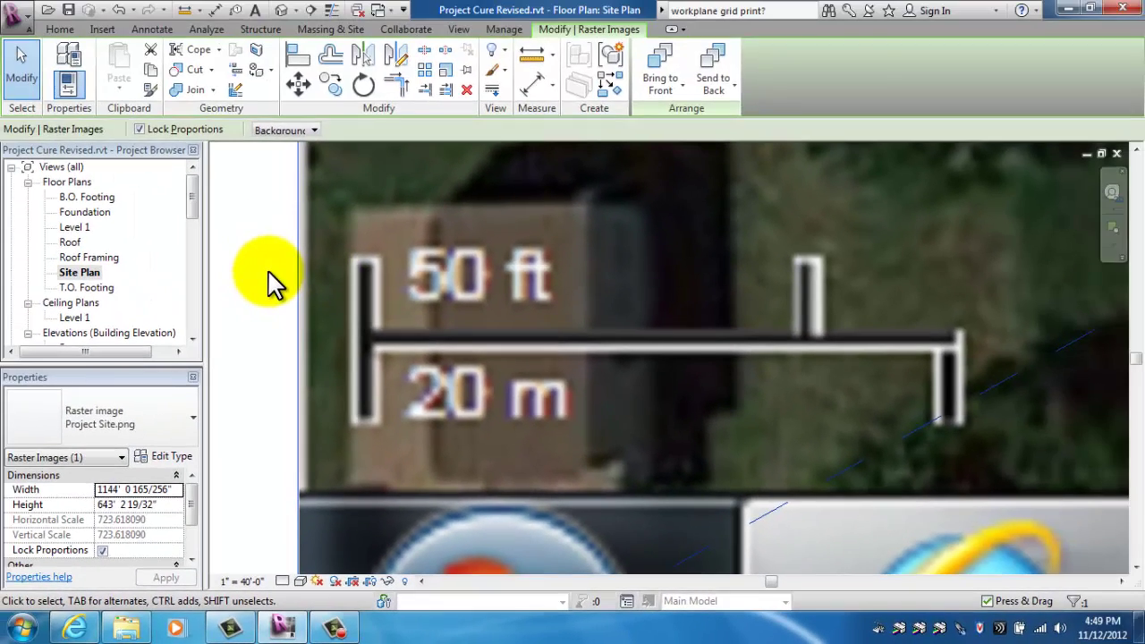
pyautogui.click(258, 185)
pyautogui.scroll(-3, 258, 186)
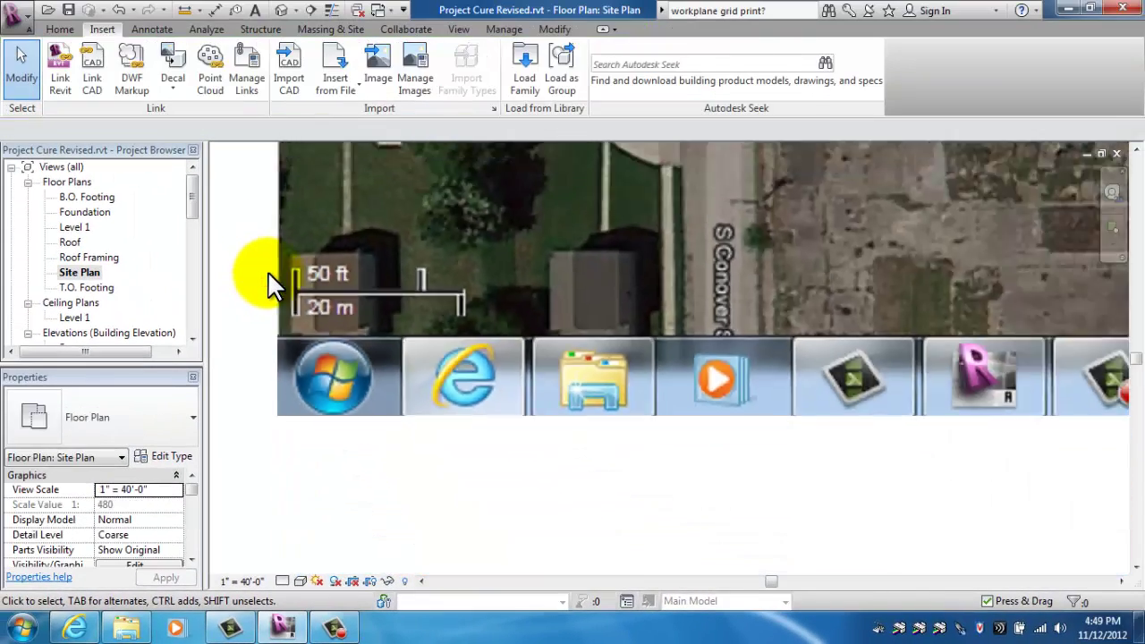
pyautogui.moveTo(273, 285); pyautogui.dragTo(464, 311, button='middle')
pyautogui.scroll(-3, 524, 311)
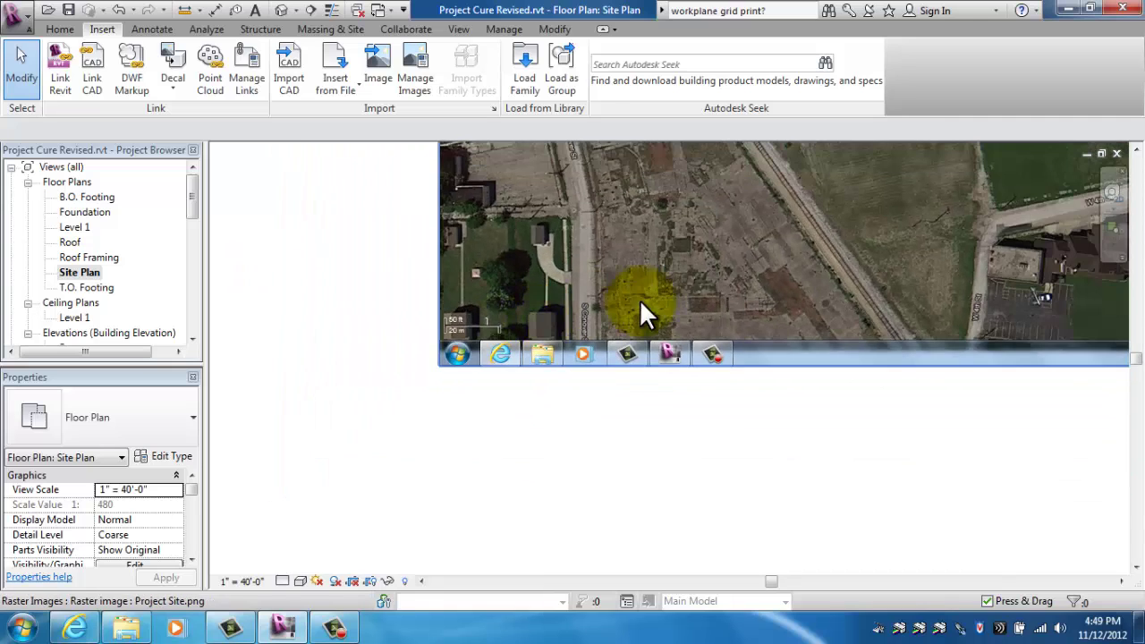
pyautogui.moveTo(645, 297); pyautogui.dragTo(583, 388, button='middle')
pyautogui.scroll(-2, 733, 296)
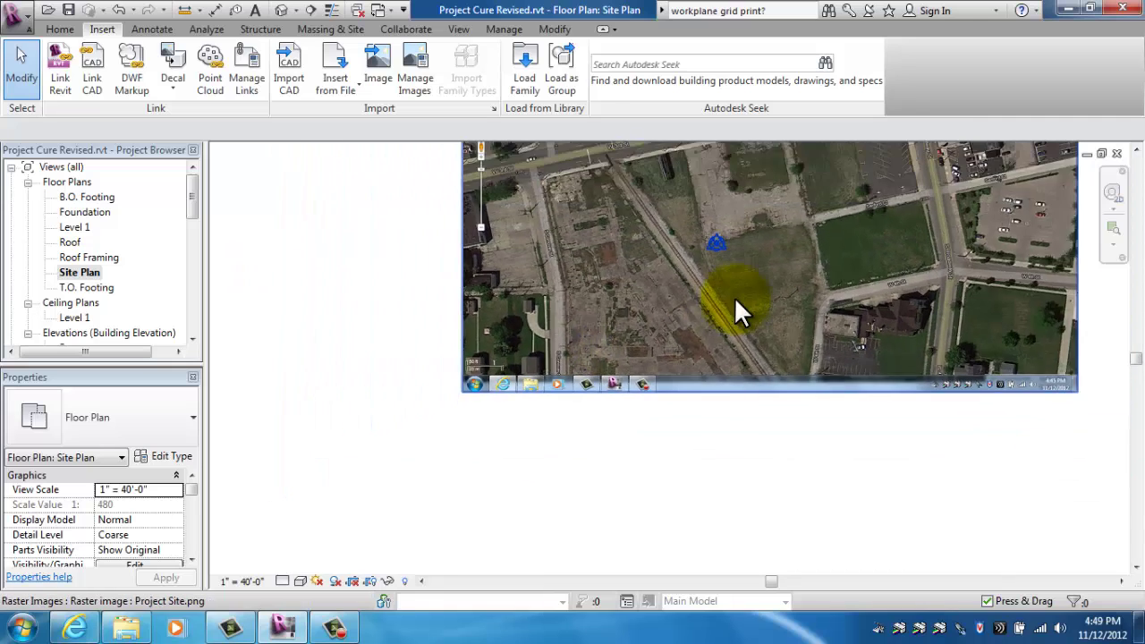
pyautogui.scroll(-1, 733, 296)
pyautogui.moveTo(749, 332); pyautogui.dragTo(602, 371, button='middle')
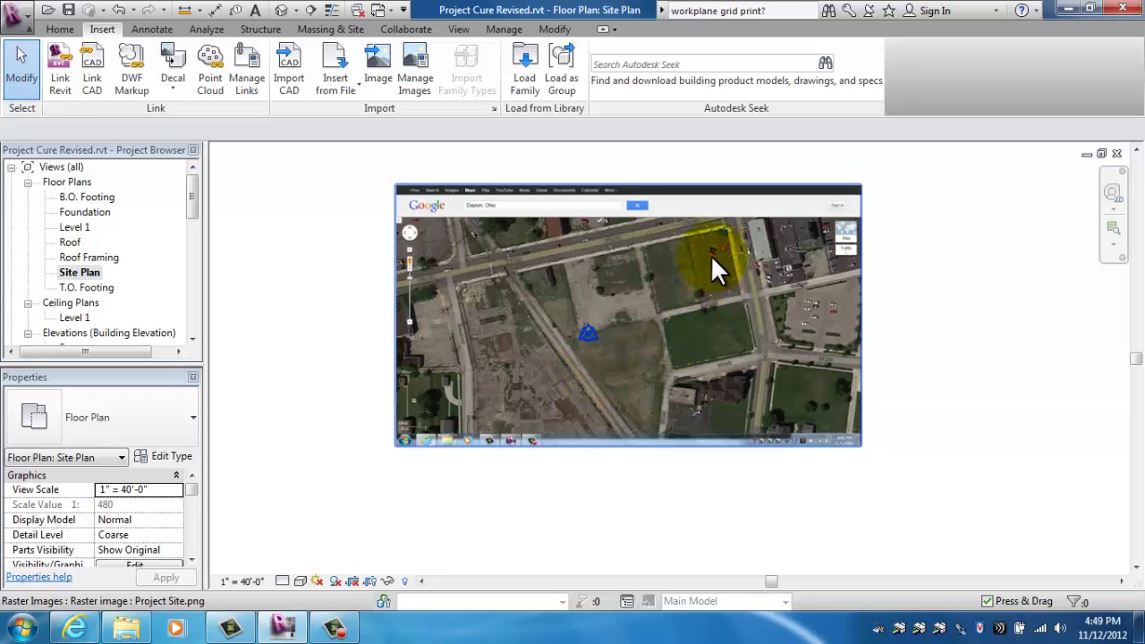
pyautogui.scroll(2, 714, 258)
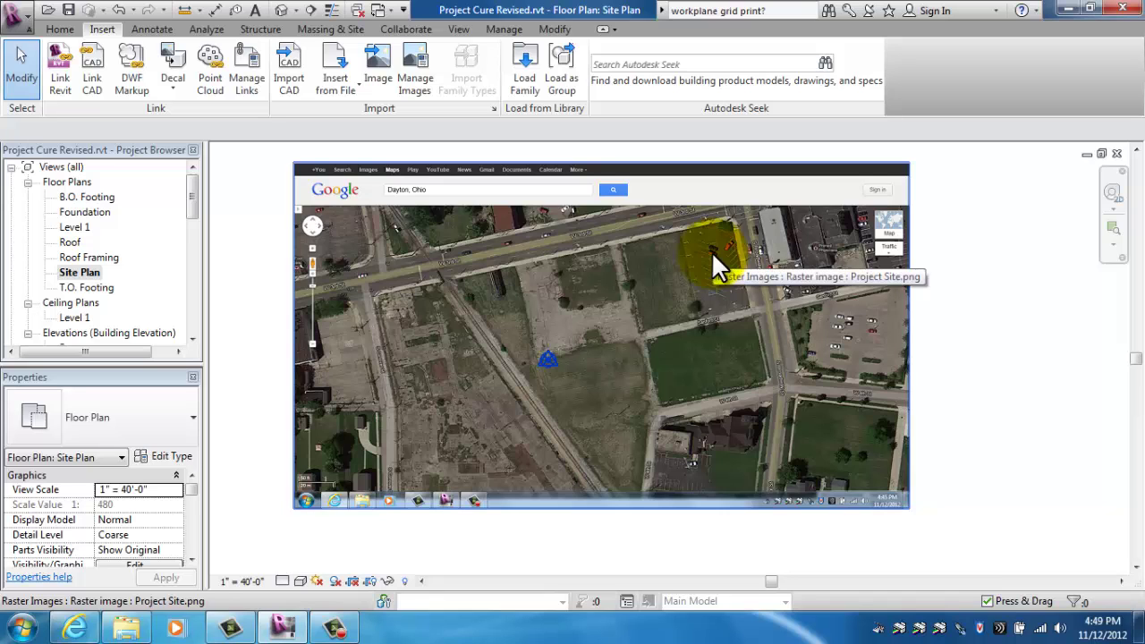
pyautogui.scroll(10, 300, 500)
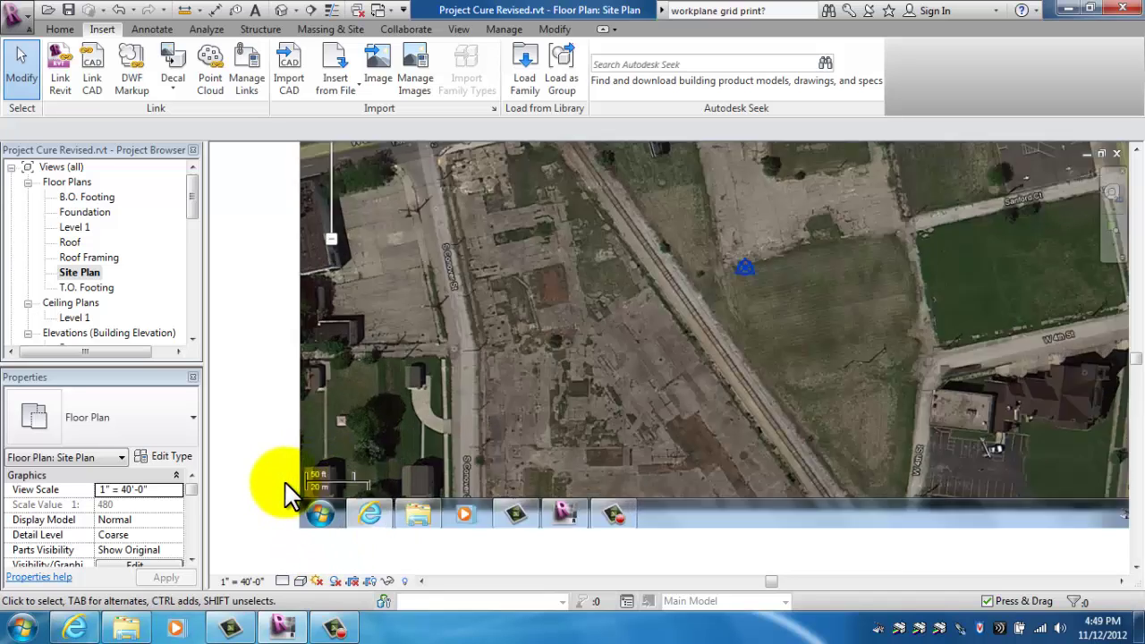
# Measure the image's 50 ft scale bar starting from its left end.
pyautogui.scroll(1, 289, 494)
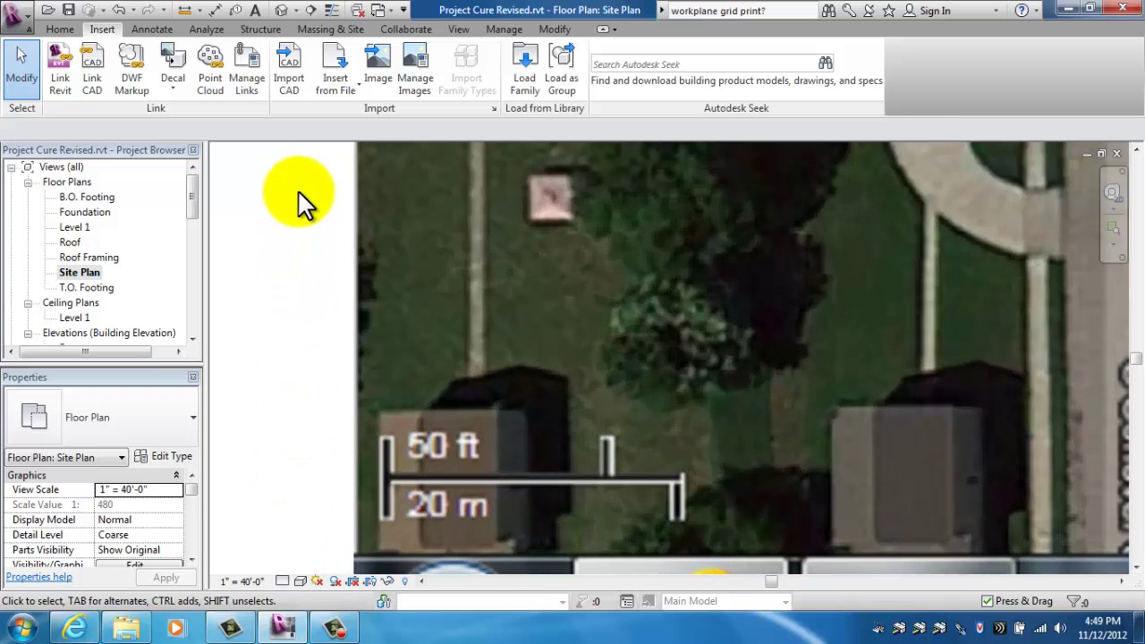
pyautogui.click(185, 10)
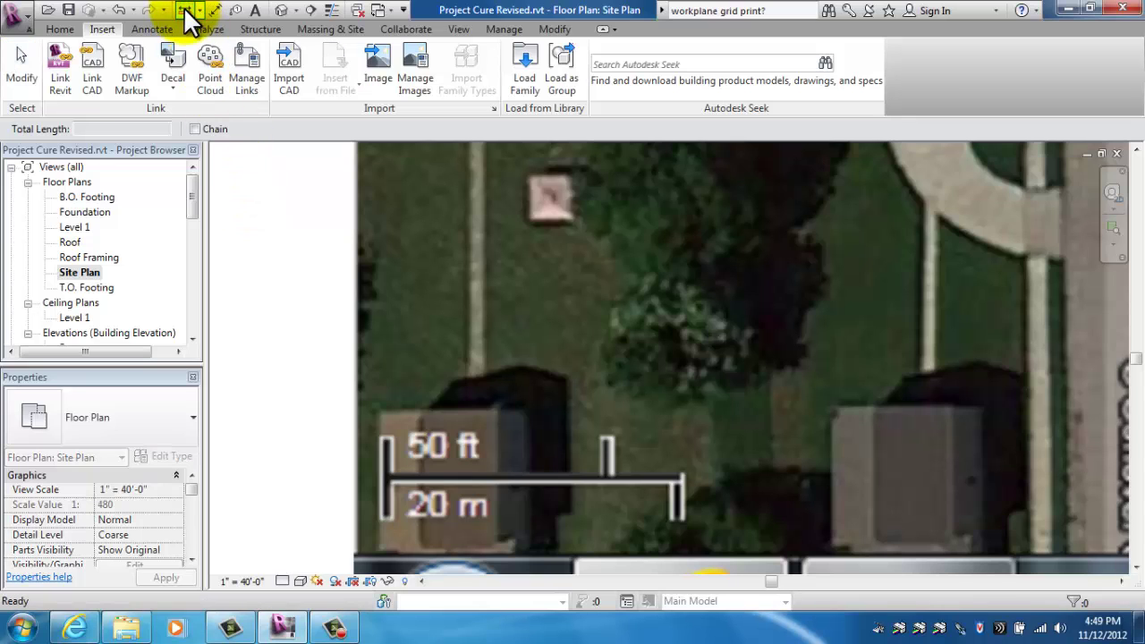
pyautogui.click(386, 481)
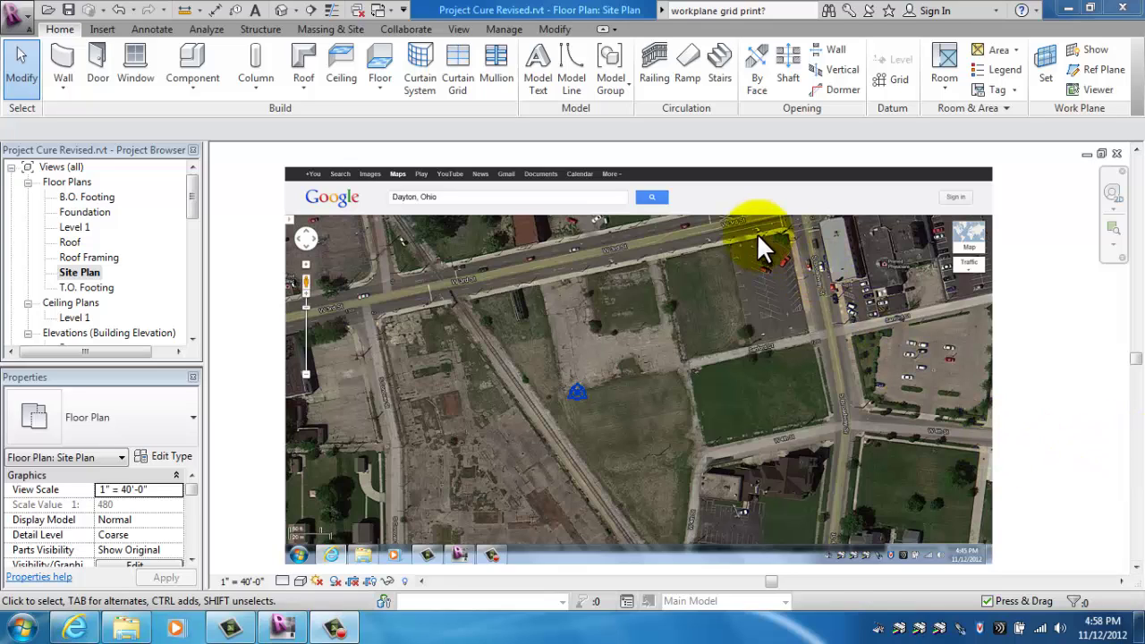
# Trace the W 3rd St curb with a model line ending at the corner.
pyautogui.scroll(5, 776, 242)
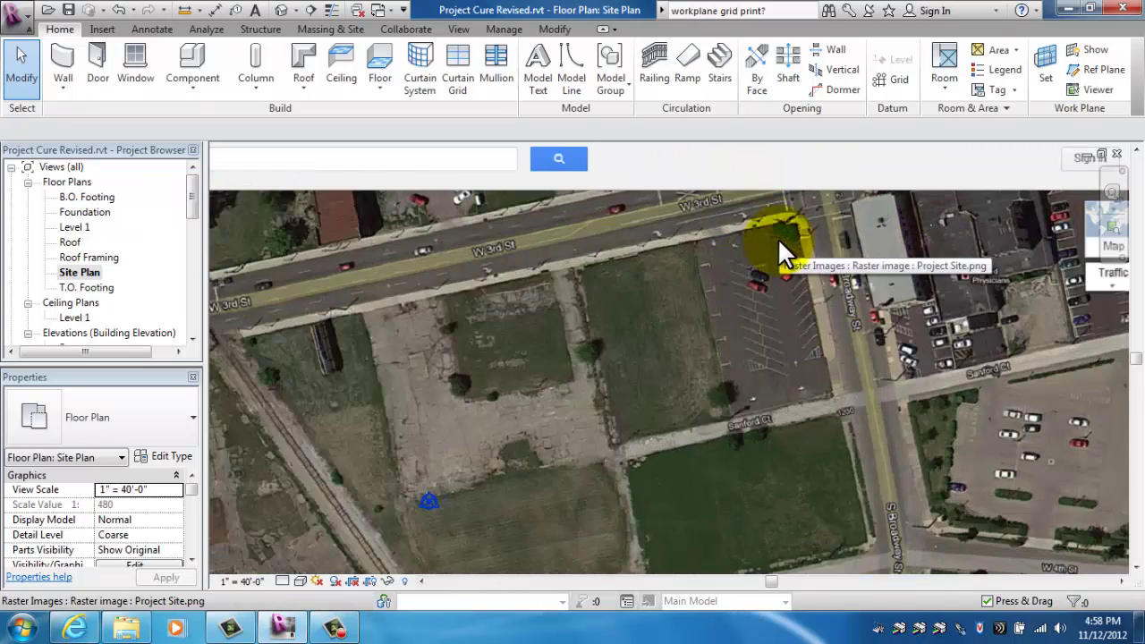
pyautogui.scroll(2, 783, 236)
pyautogui.moveTo(783, 235); pyautogui.dragTo(786, 294, button='middle')
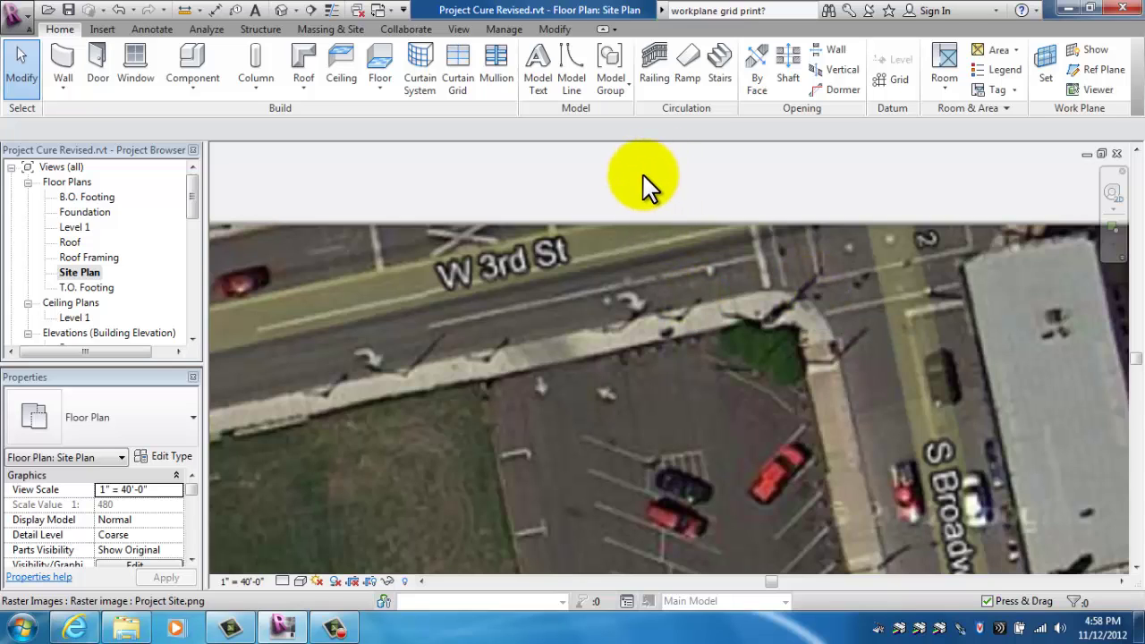
pyautogui.click(574, 62)
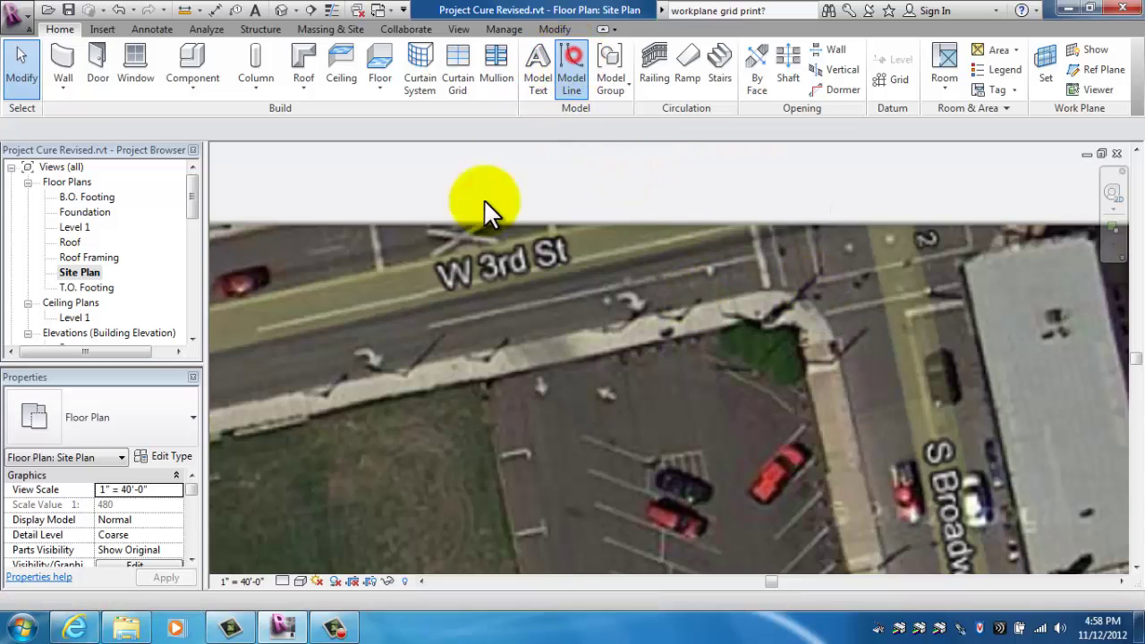
pyautogui.click(257, 400)
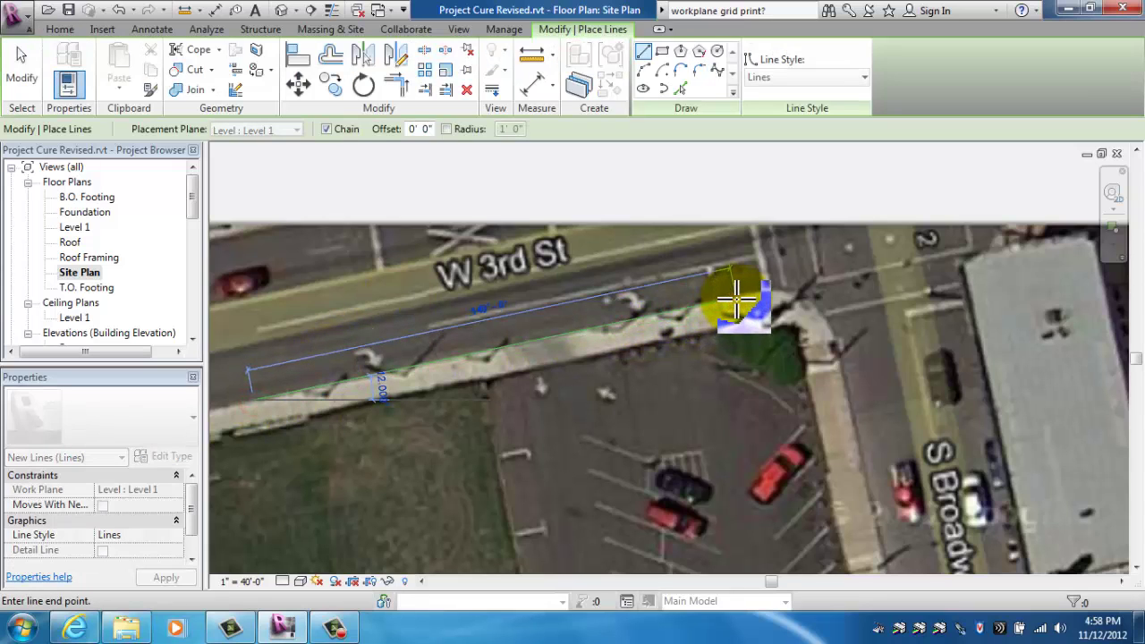
pyautogui.click(736, 305)
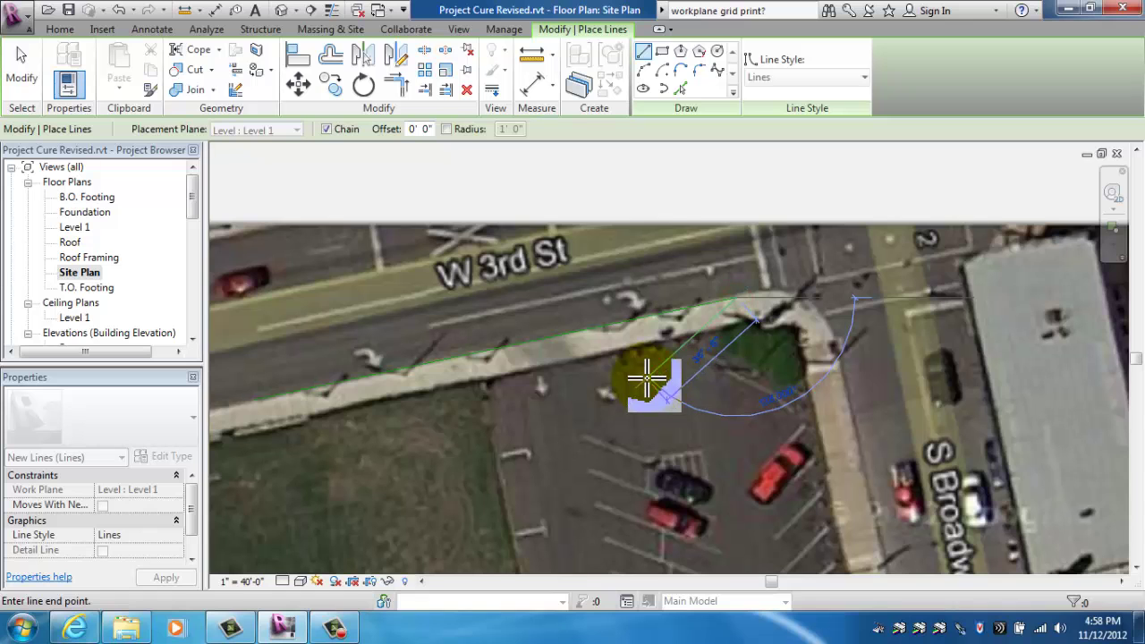
pyautogui.press('Escape')
pyautogui.press('Escape')
# Trace the S Broadway St curb line southward.
pyautogui.scroll(-2, 760, 425)
pyautogui.moveTo(765, 413); pyautogui.dragTo(705, 230, button='middle')
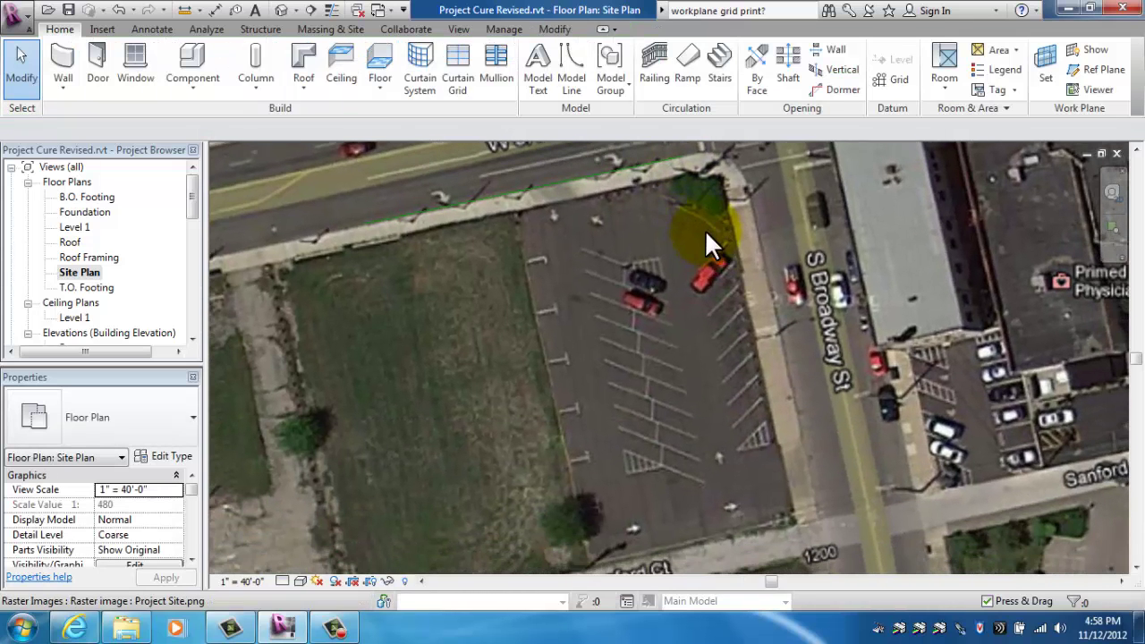
pyautogui.click(757, 229)
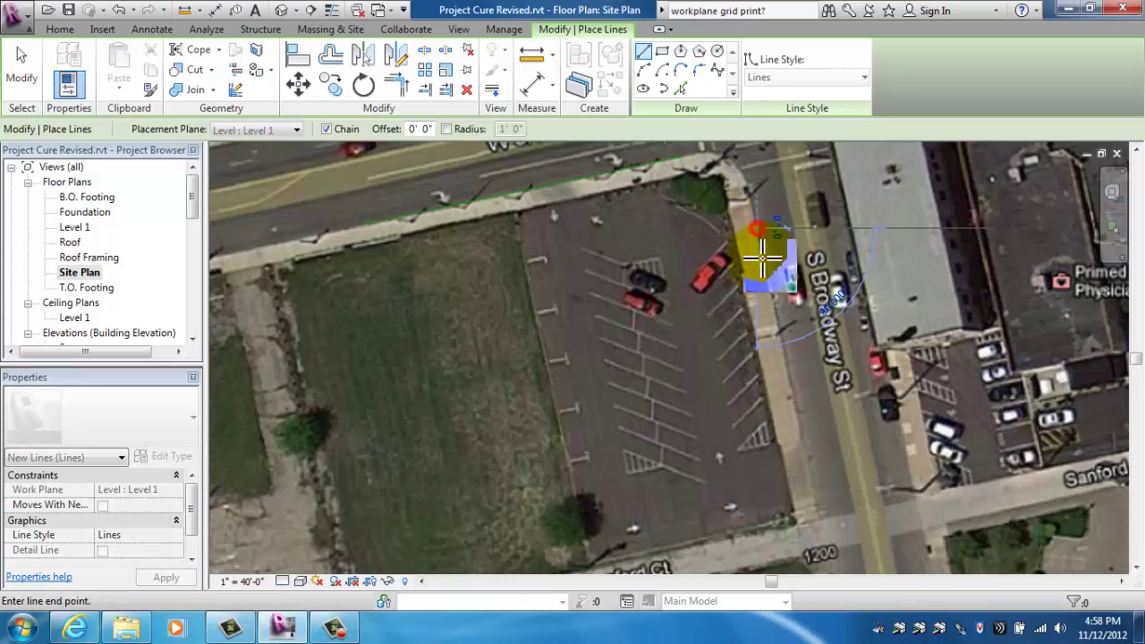
pyautogui.click(797, 407)
pyautogui.scroll(-3, 800, 443)
pyautogui.press('Escape')
# Trace curb lines along W 4th St and the railroad edge, then stop drawing.
pyautogui.scroll(2, 844, 295)
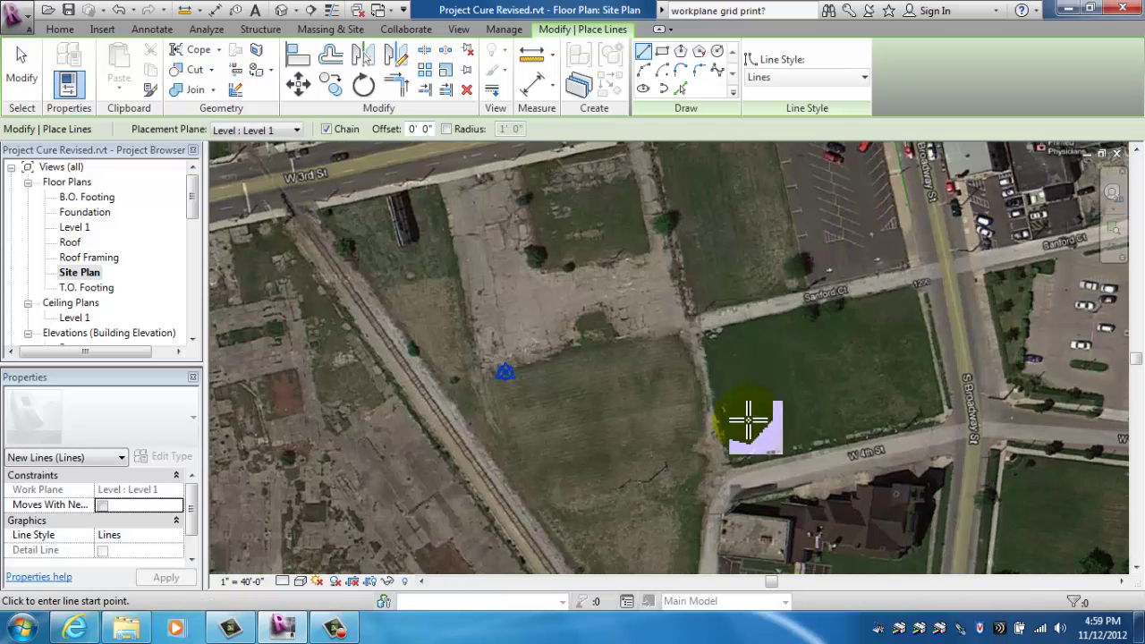
pyautogui.scroll(4, 754, 452)
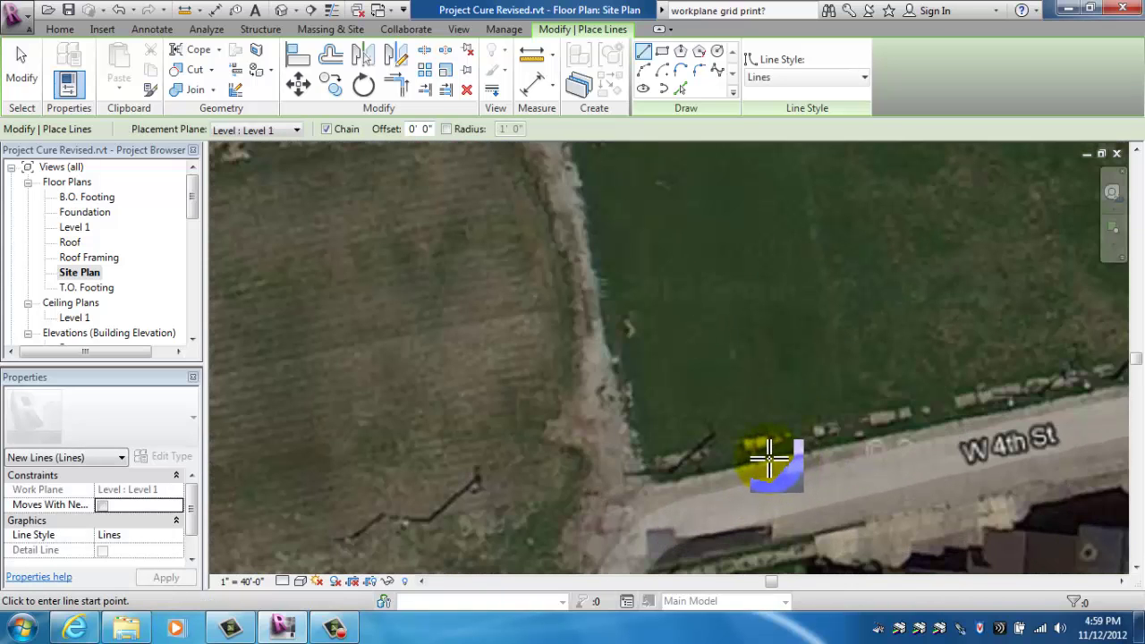
pyautogui.click(765, 434)
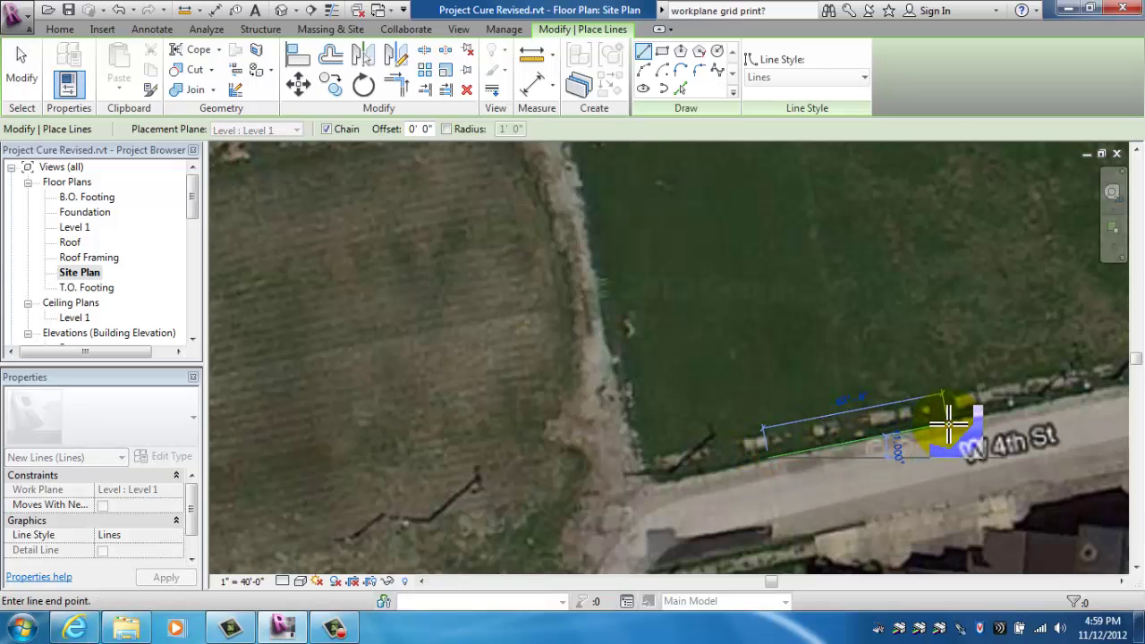
pyautogui.press('Escape')
pyautogui.moveTo(721, 417); pyautogui.dragTo(695, 388, button='middle')
pyautogui.scroll(-3, 695, 388)
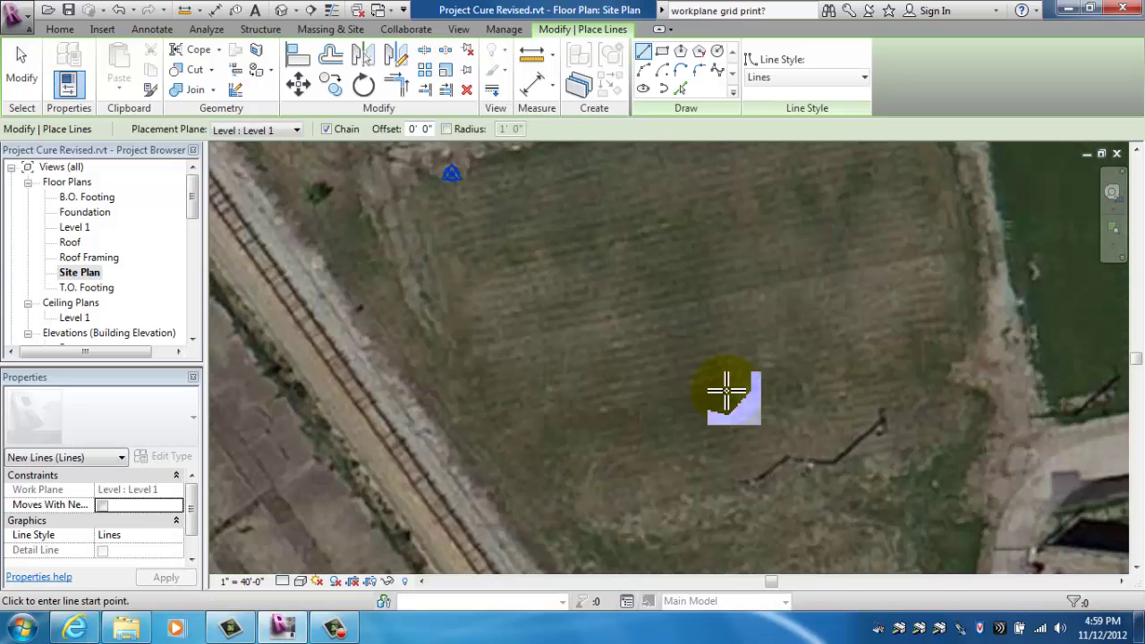
pyautogui.moveTo(471, 388); pyautogui.dragTo(461, 369, button='middle')
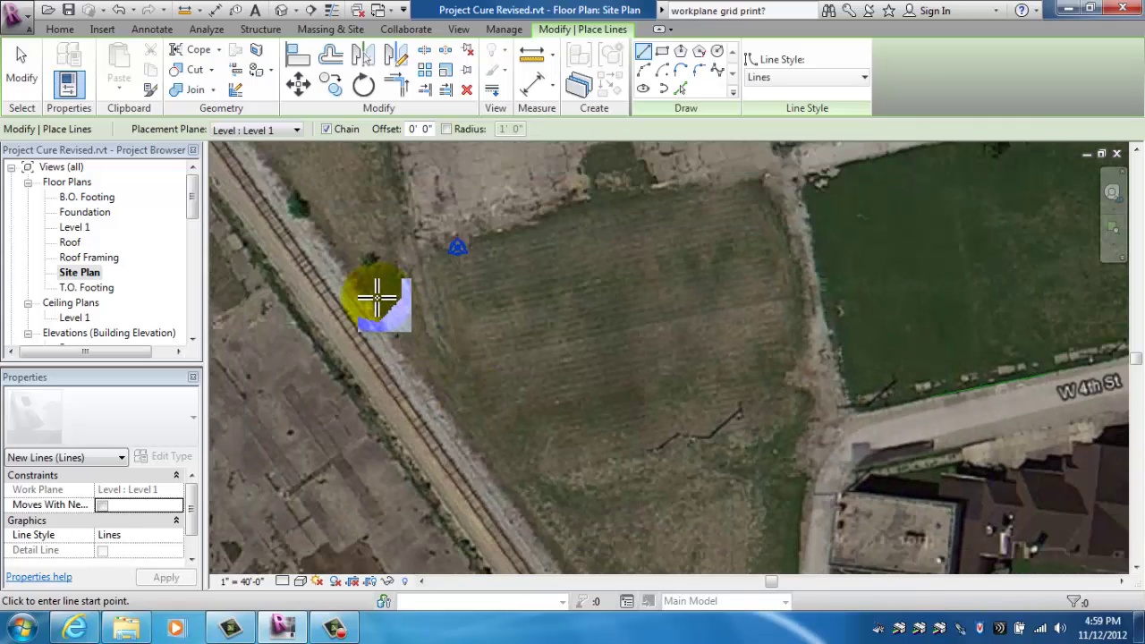
pyautogui.click(372, 295)
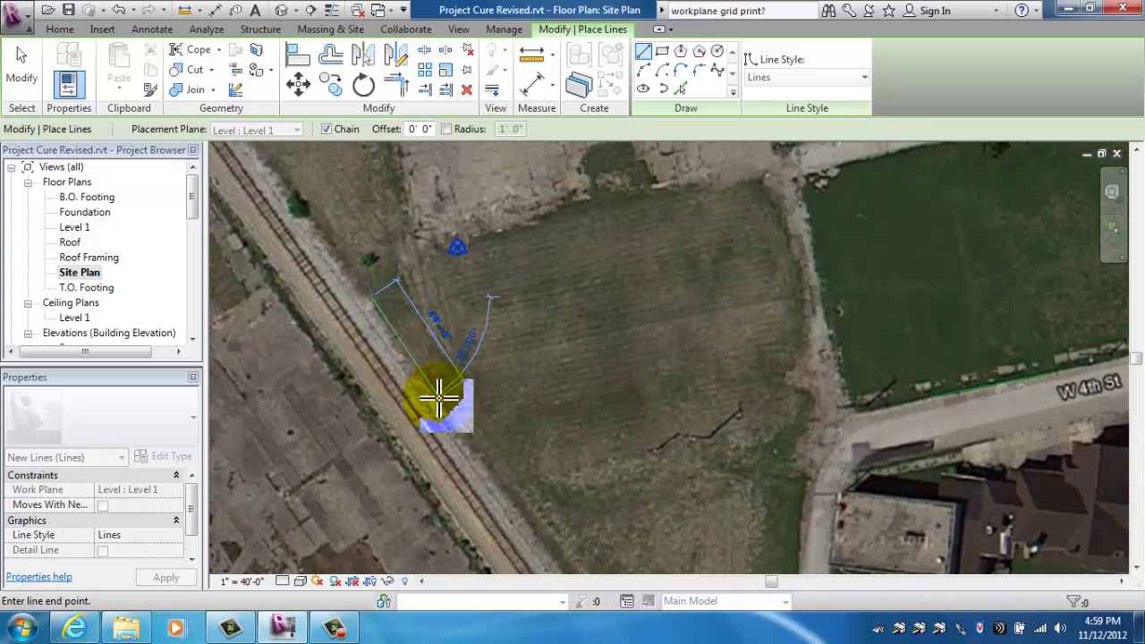
pyautogui.press('Escape')
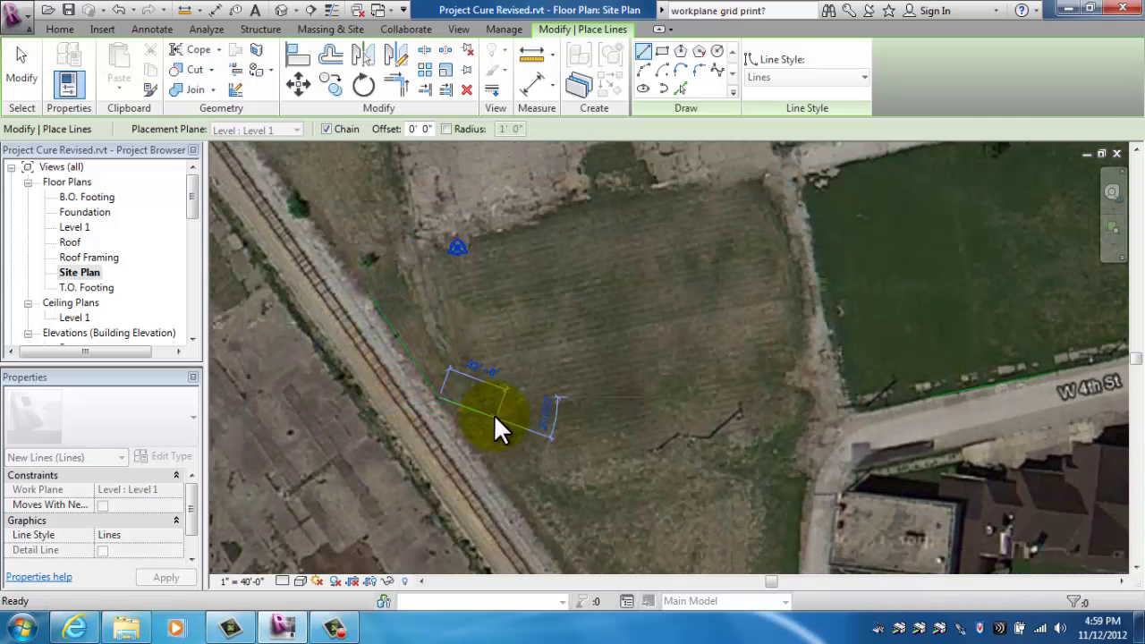
pyautogui.press('Escape')
pyautogui.scroll(-2, 580, 372)
# Hide the satellite image in this view, leaving the traced curb lines centred.
pyautogui.scroll(-2, 581, 371)
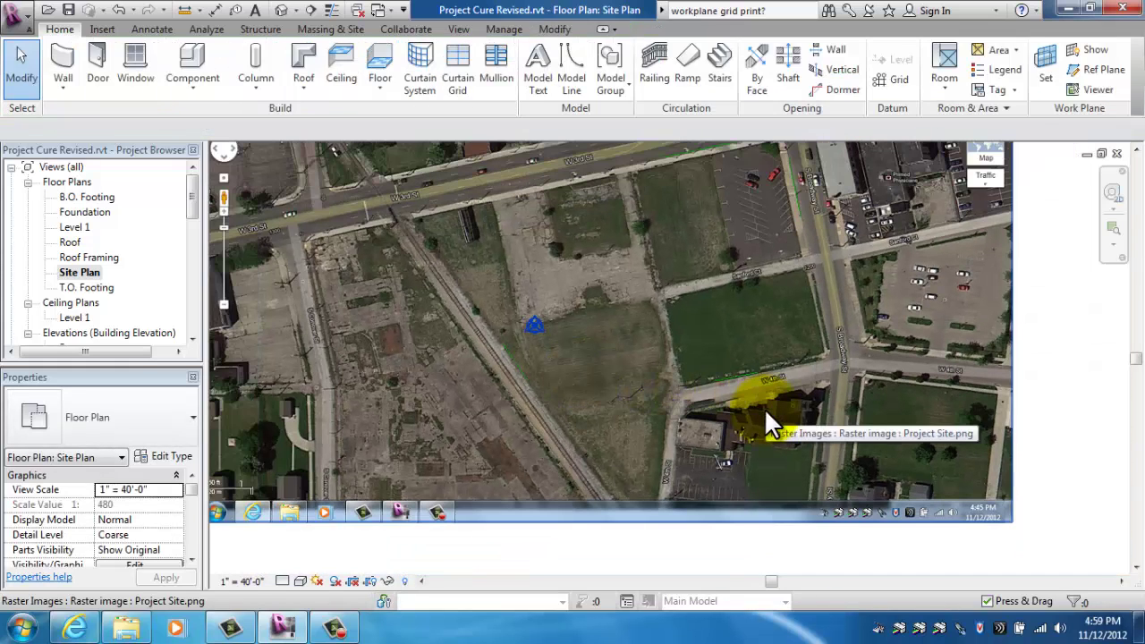
pyautogui.click(1008, 396)
pyautogui.rightClick(1009, 397)
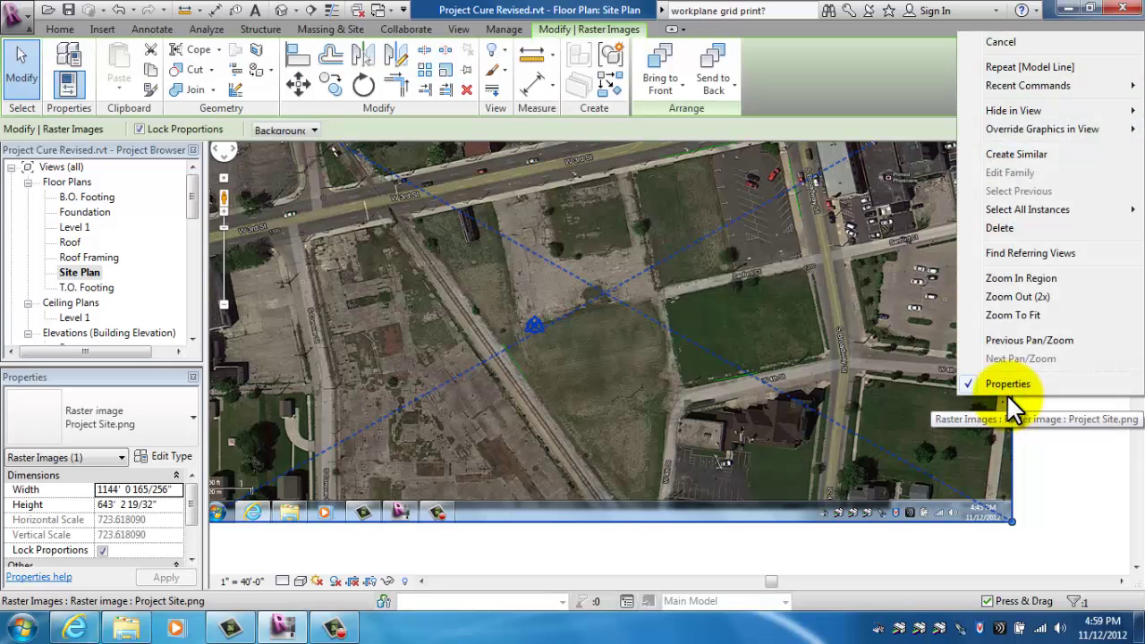
pyautogui.moveTo(1004, 110)
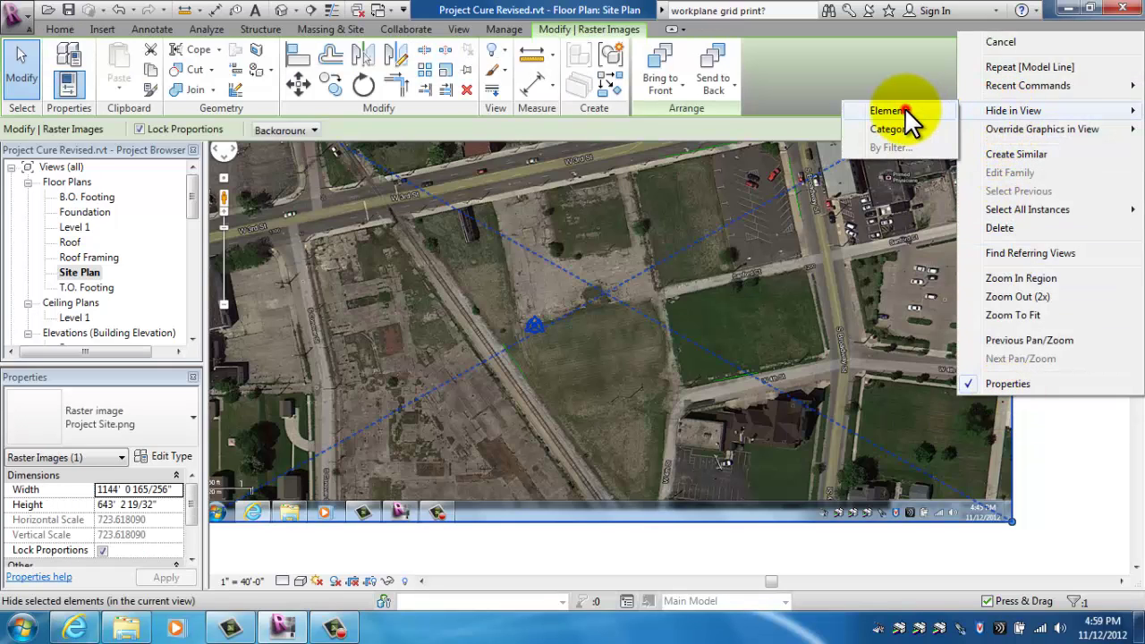
pyautogui.click(904, 109)
pyautogui.moveTo(828, 282); pyautogui.dragTo(841, 347, button='middle')
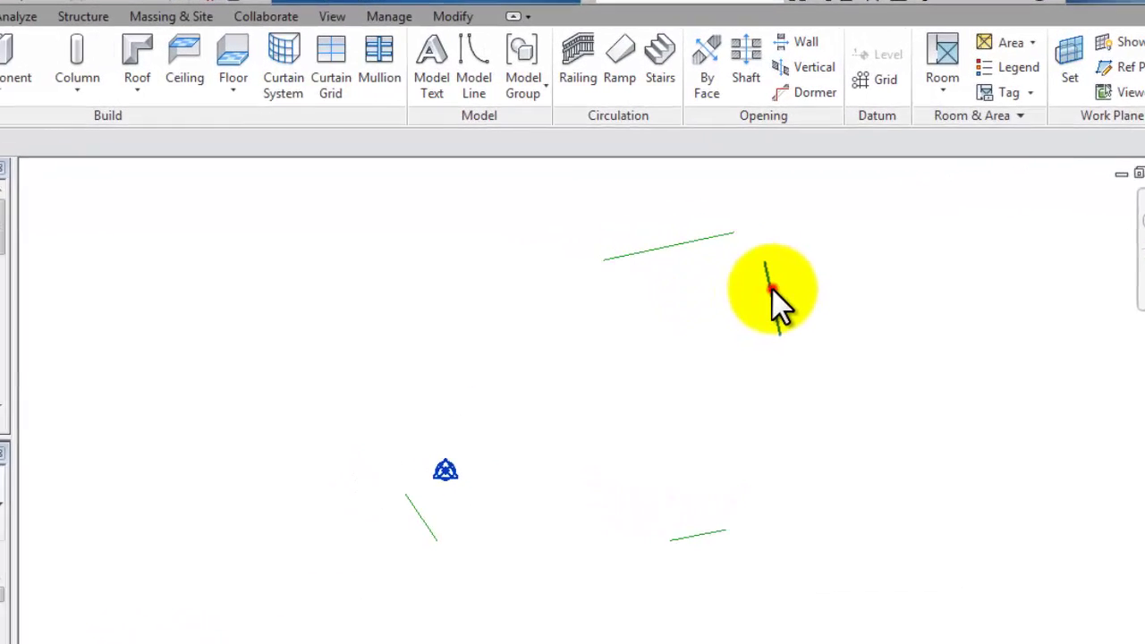
# Trim/extend the top, right, bottom and left curb lines to meet at all four corners.
pyautogui.click(811, 267)
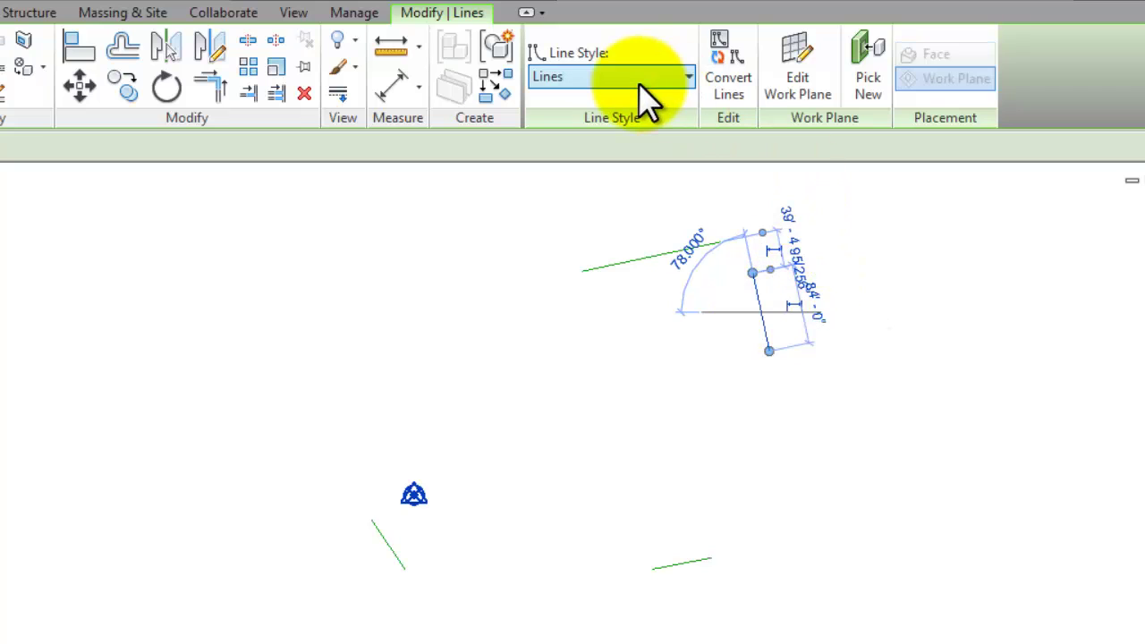
pyautogui.click(208, 86)
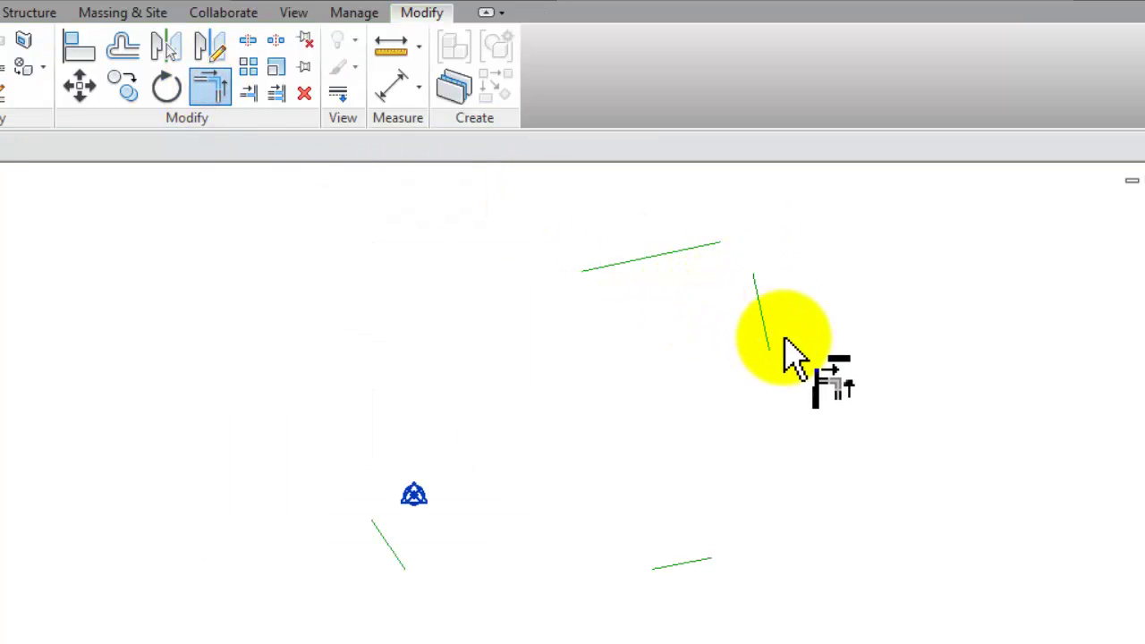
pyautogui.click(673, 256)
pyautogui.click(756, 287)
pyautogui.click(683, 565)
pyautogui.click(767, 340)
pyautogui.click(660, 258)
pyautogui.click(383, 538)
pyautogui.click(673, 566)
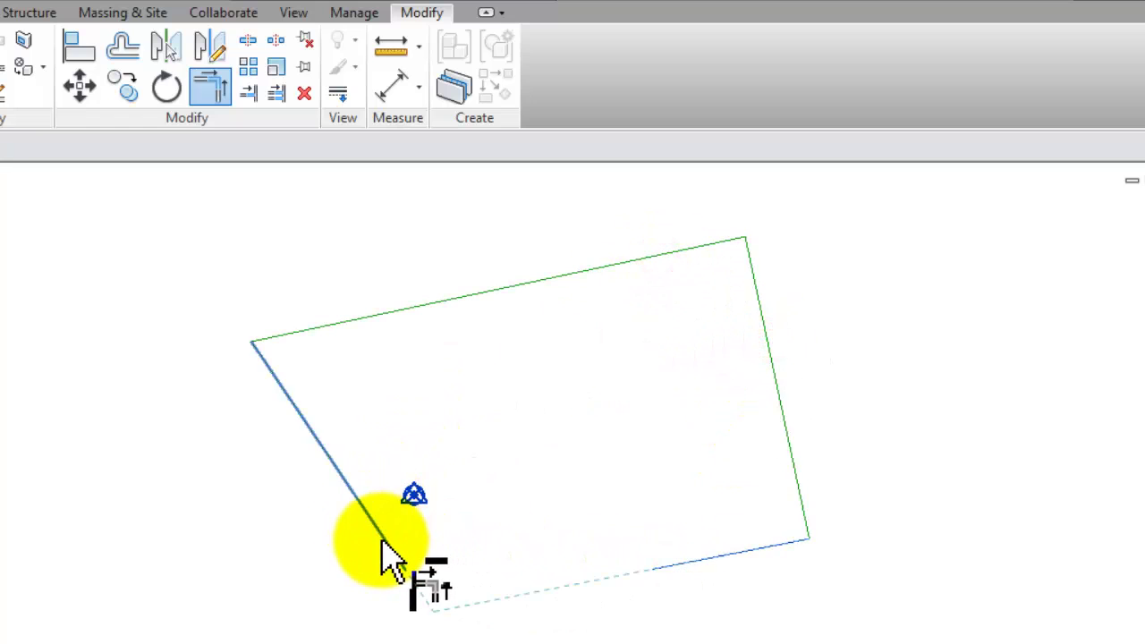
pyautogui.click(383, 540)
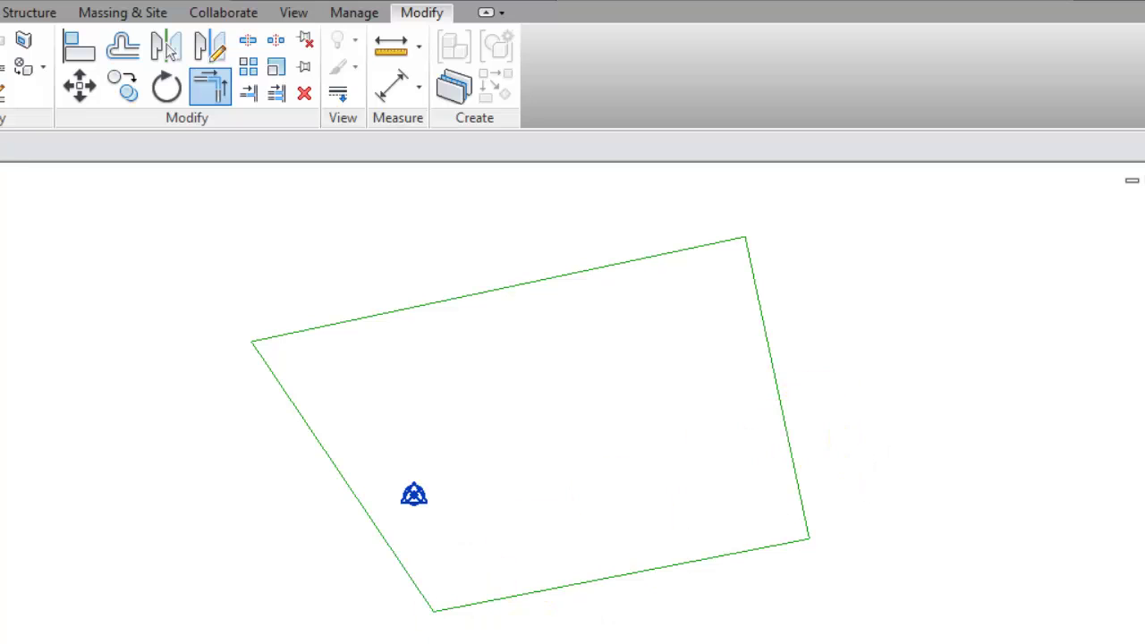
# Reveal hidden elements with RH, unhide the satellite image, and turn reveal mode off.
pyautogui.press('r')
pyautogui.press('h')
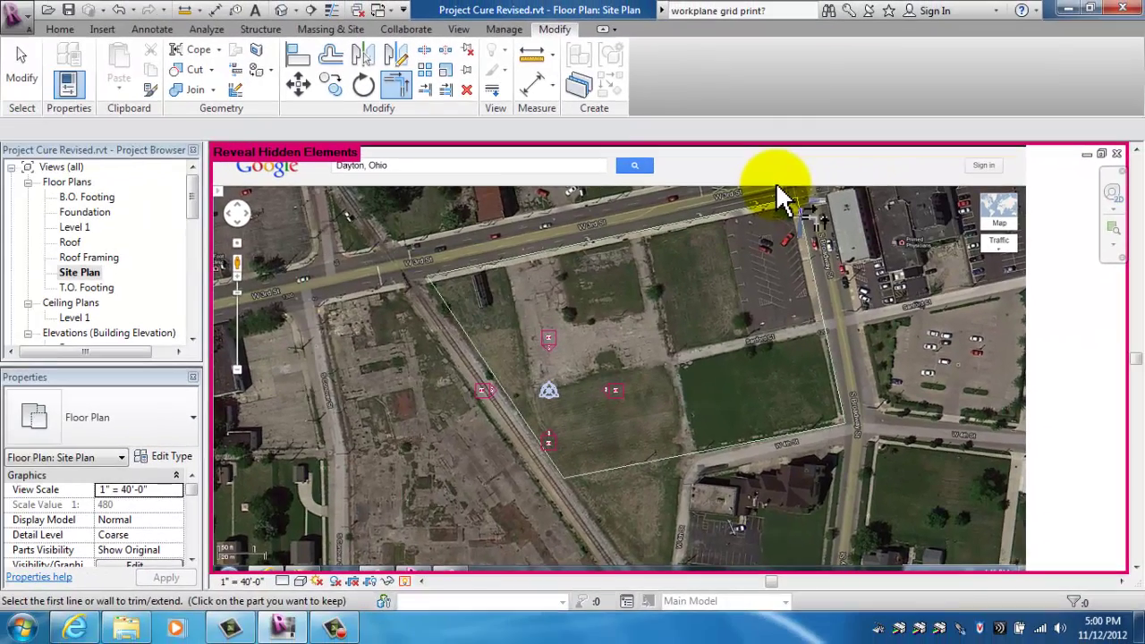
pyautogui.click(783, 198)
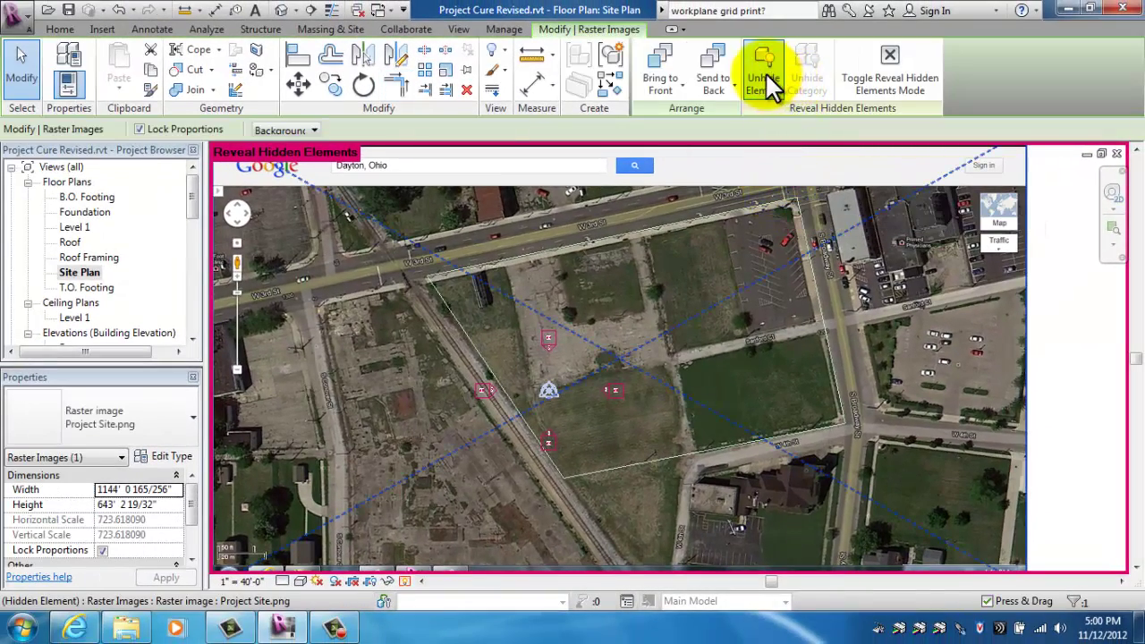
pyautogui.click(768, 80)
pyautogui.click(891, 64)
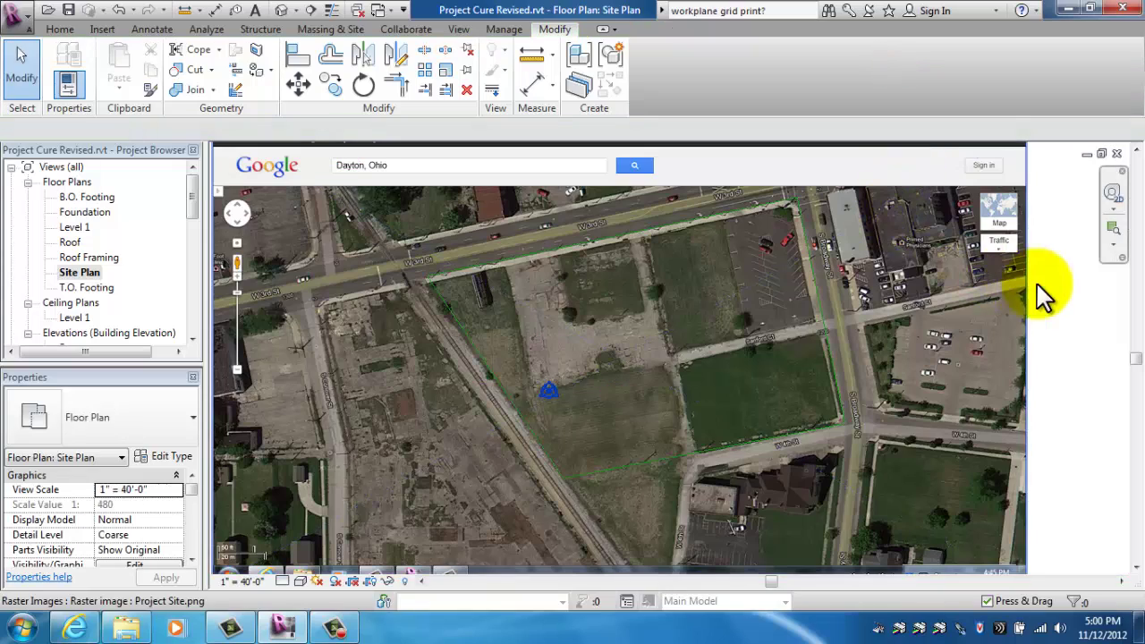
pyautogui.scroll(-2, 1050, 278)
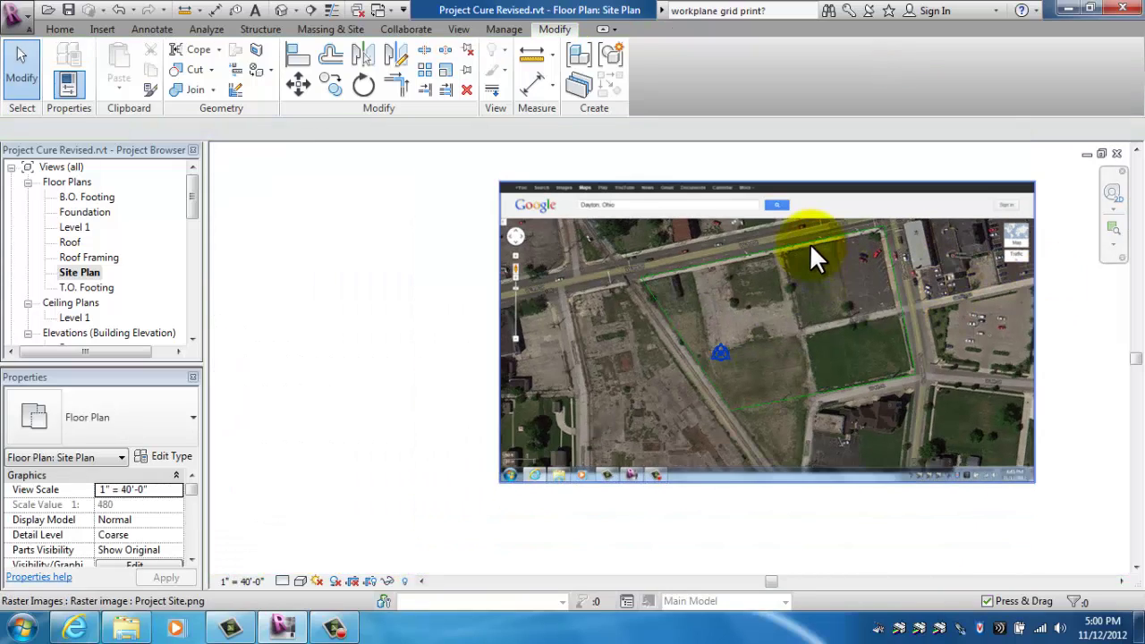
pyautogui.scroll(2, 809, 242)
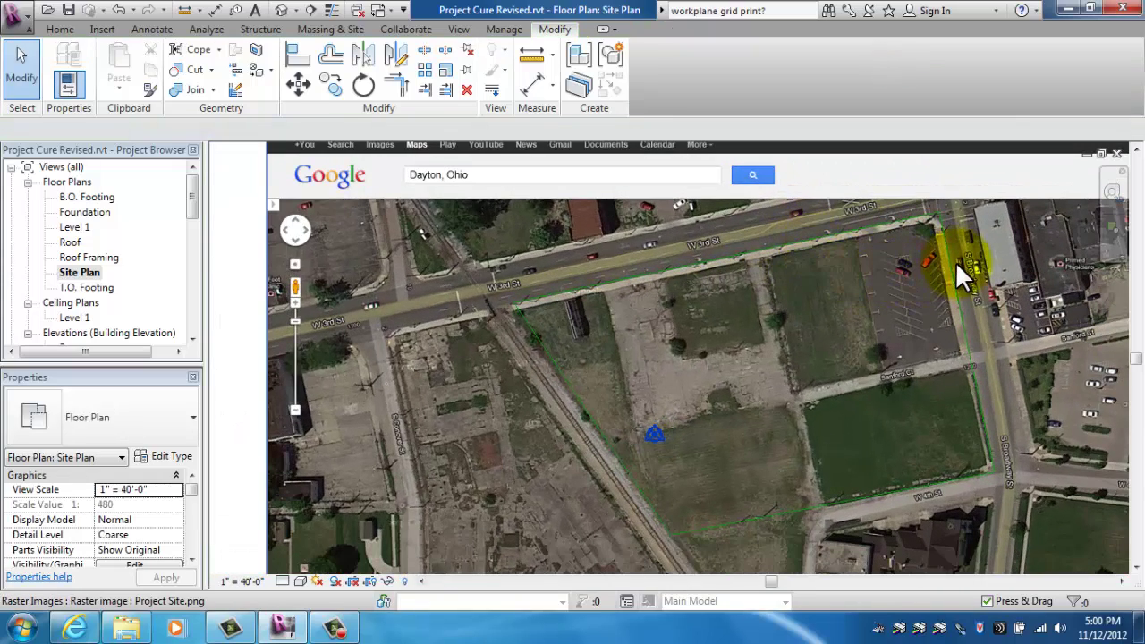
# Extend the curb line's end at the S Broadway and W 4th St corner.
pyautogui.scroll(5, 989, 466)
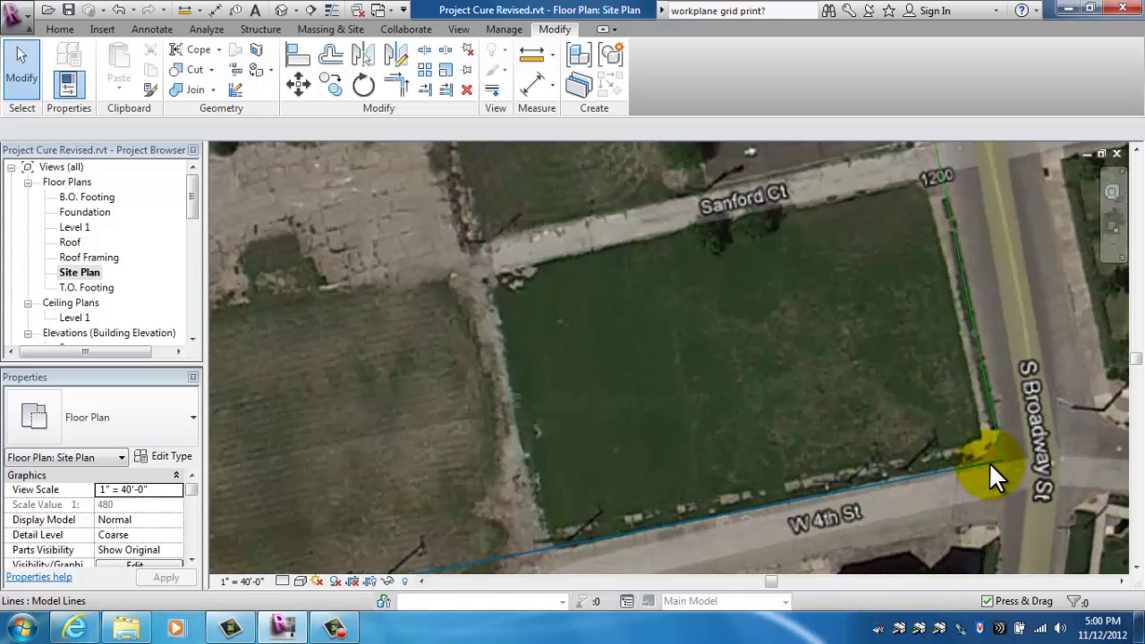
pyautogui.scroll(3, 989, 462)
pyautogui.moveTo(992, 474); pyautogui.dragTo(811, 338, button='middle')
pyautogui.scroll(-5, 792, 399)
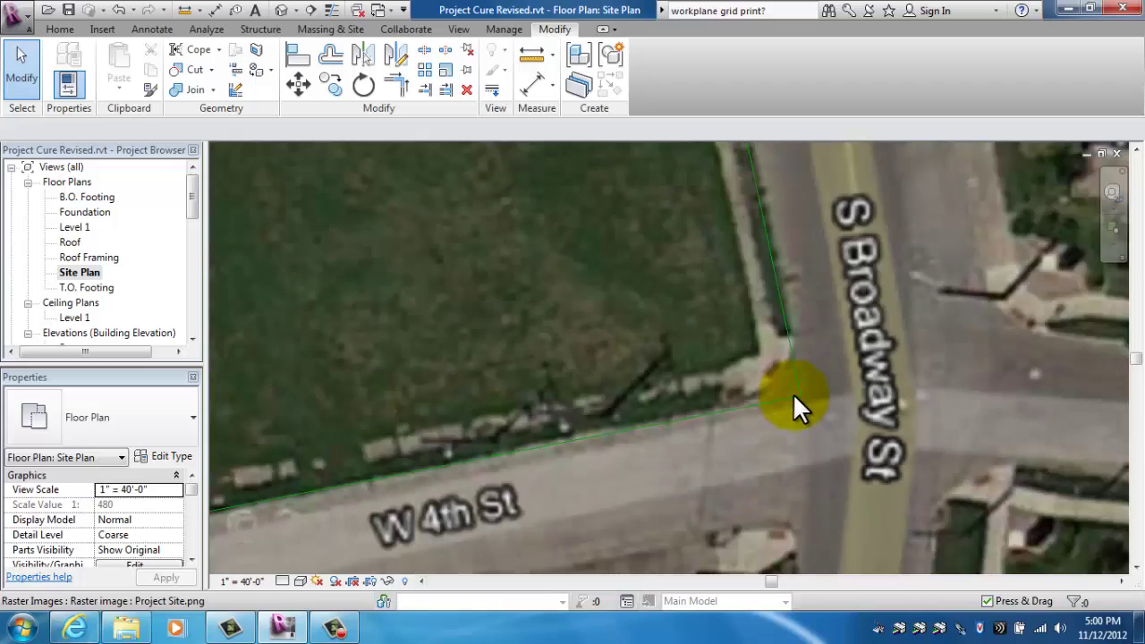
pyautogui.scroll(-3, 793, 392)
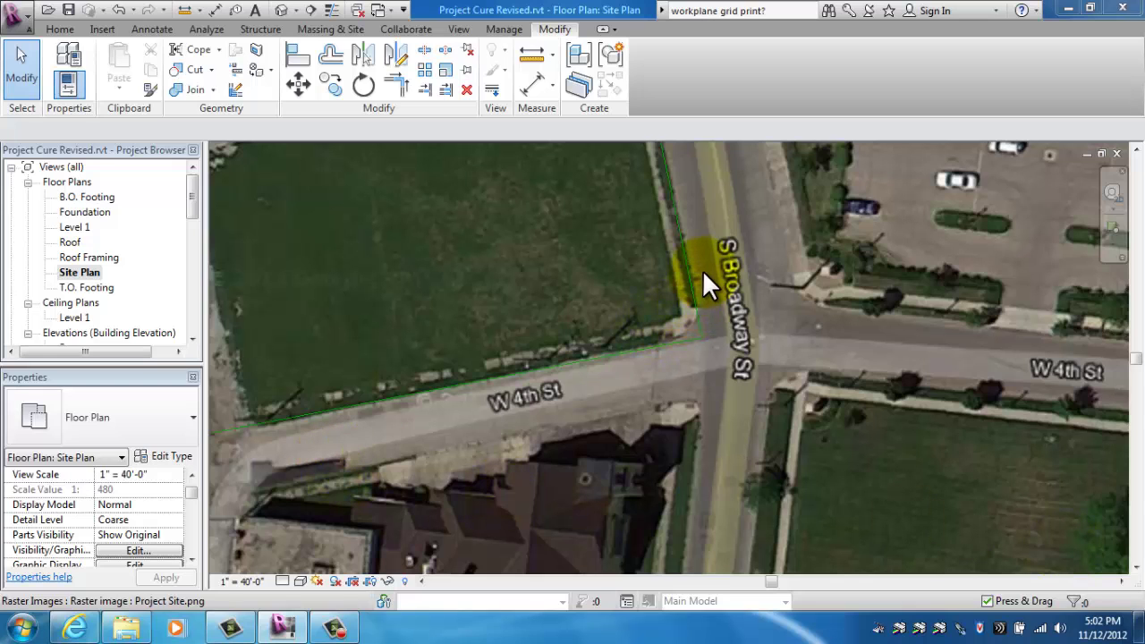
pyautogui.moveTo(694, 299); pyautogui.dragTo(670, 322, button='middle')
pyautogui.click(667, 321)
pyautogui.scroll(4, 695, 384)
pyautogui.moveTo(658, 374); pyautogui.dragTo(678, 368)
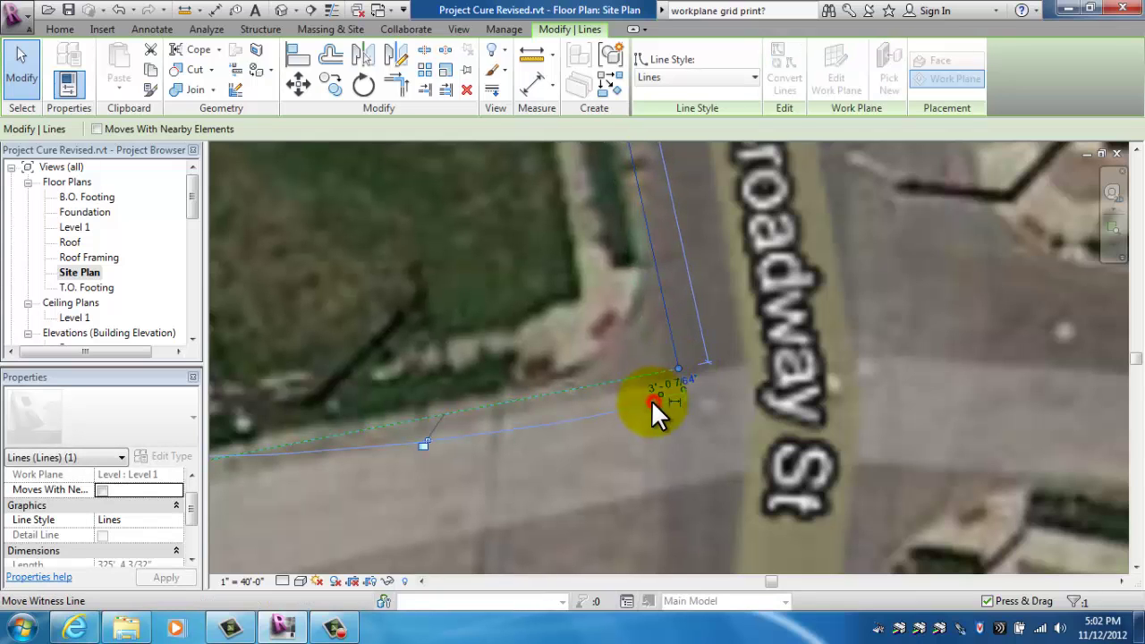
pyautogui.press('Escape')
# Extend the southern curb line's end to the railroad edge.
pyautogui.scroll(-5, 612, 437)
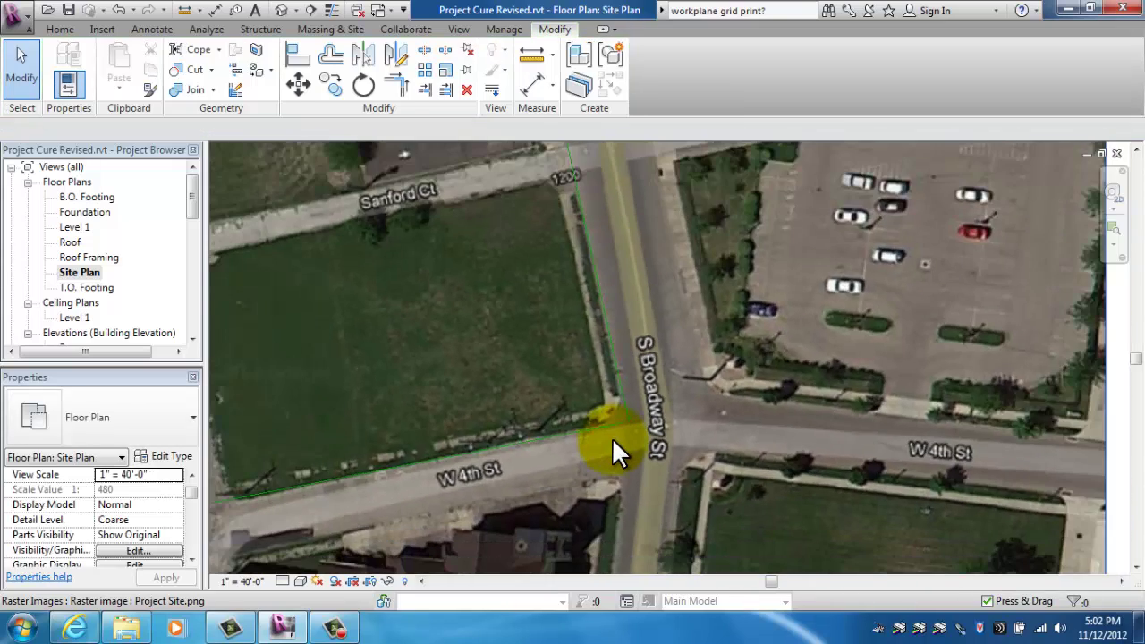
pyautogui.scroll(-2, 612, 438)
pyautogui.moveTo(614, 452); pyautogui.dragTo(697, 393, button='middle')
pyautogui.scroll(2, 467, 413)
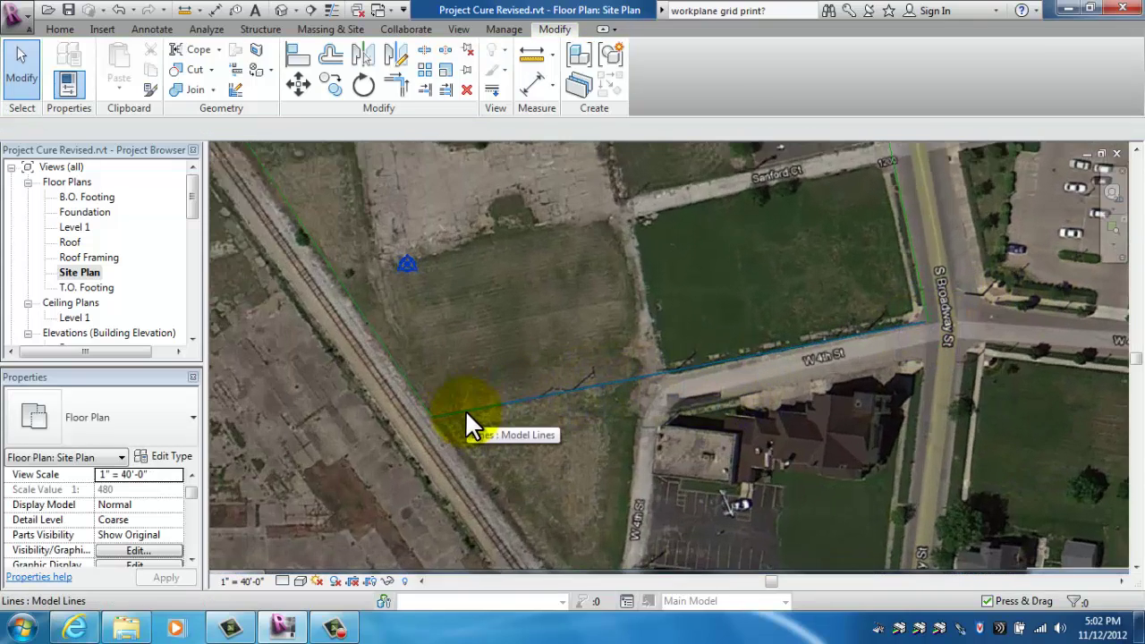
pyautogui.click(465, 410)
pyautogui.moveTo(430, 415); pyautogui.dragTo(469, 421)
# Move the railroad-edge line's end onto the W 3rd St curb corner.
pyautogui.scroll(-3, 470, 302)
pyautogui.moveTo(528, 430); pyautogui.dragTo(558, 491, button='middle')
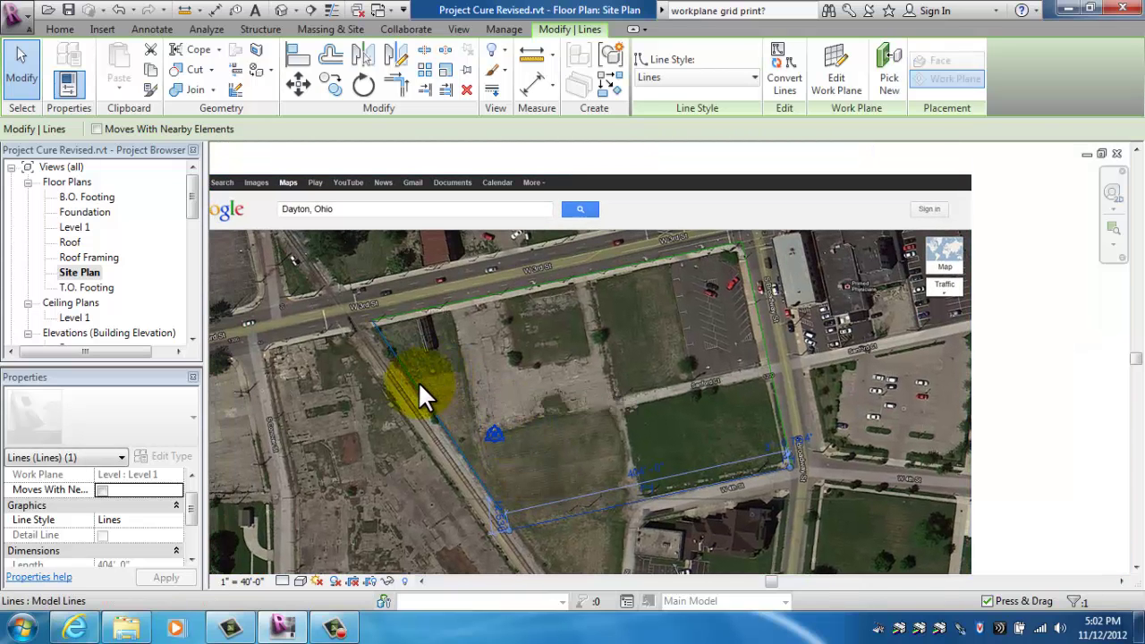
pyautogui.scroll(3, 390, 335)
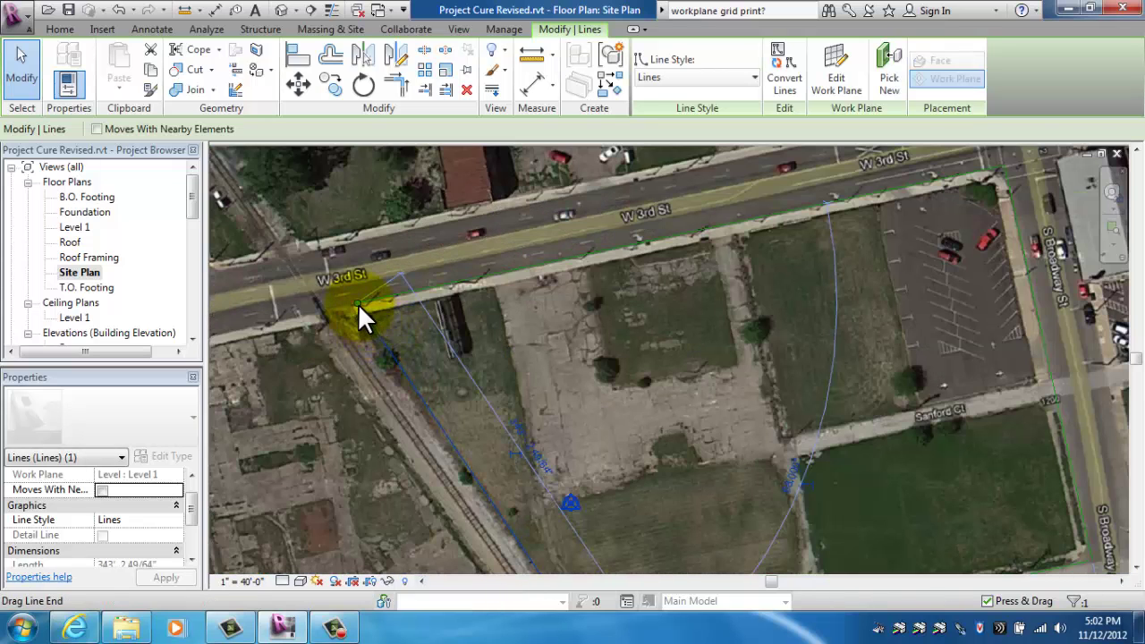
pyautogui.moveTo(358, 303); pyautogui.dragTo(349, 304)
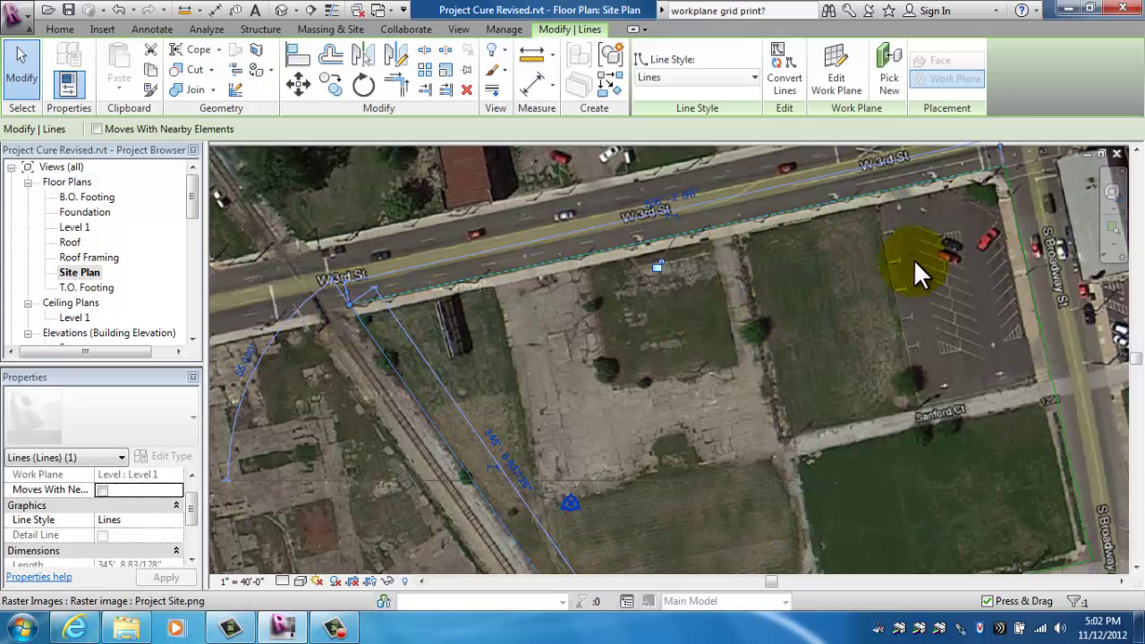
pyautogui.click(1020, 190)
pyautogui.scroll(5, 1018, 190)
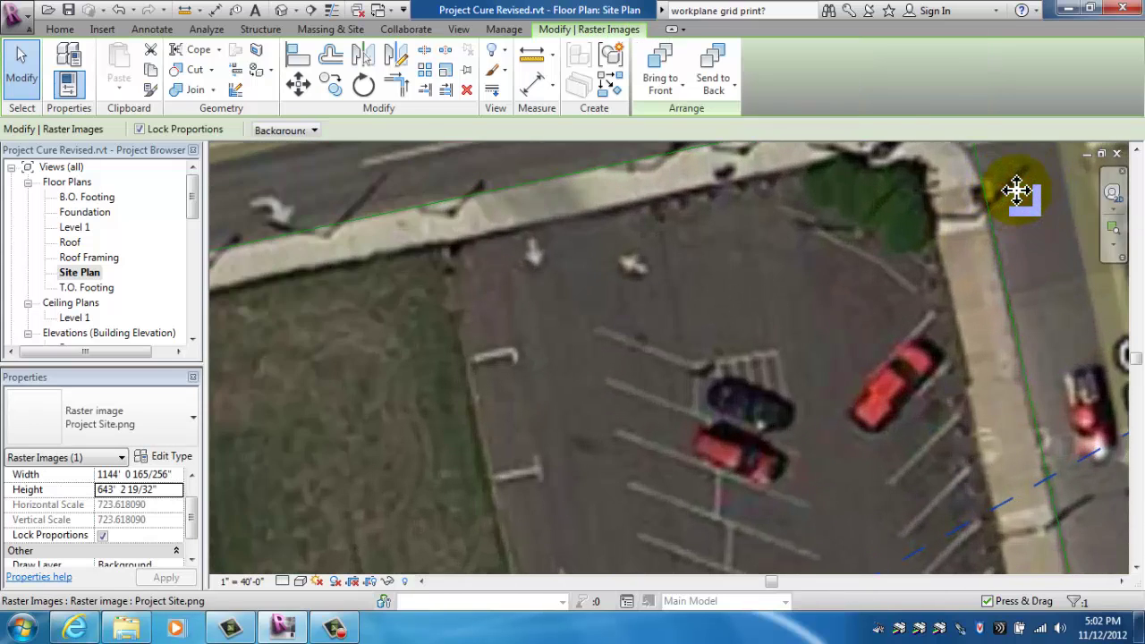
pyautogui.moveTo(1019, 189); pyautogui.dragTo(889, 396, button='middle')
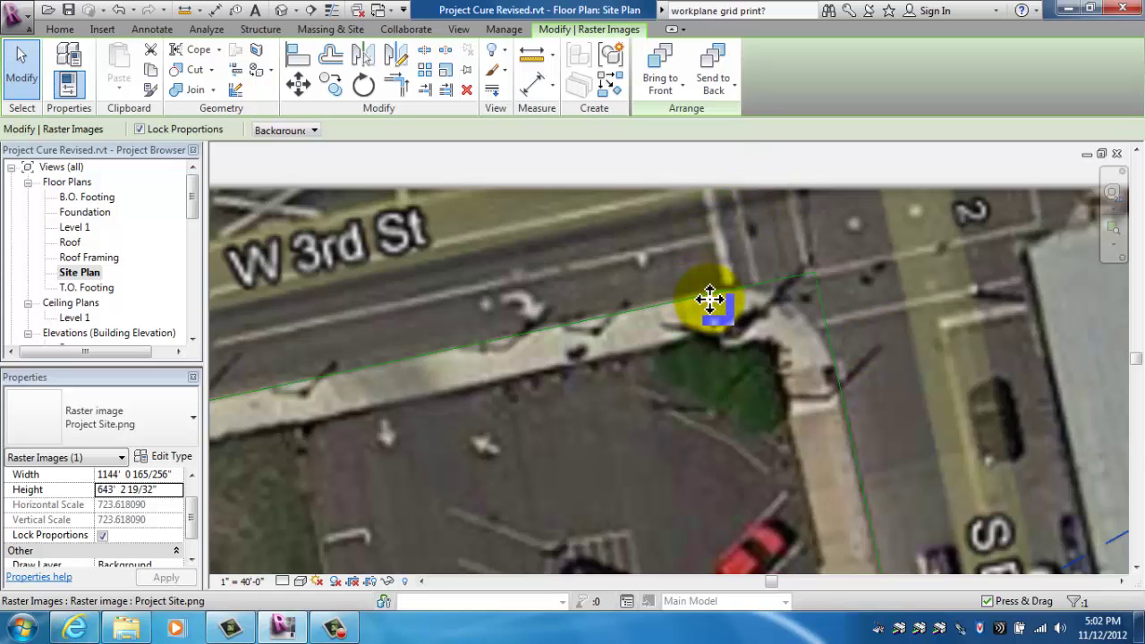
pyautogui.press('Escape')
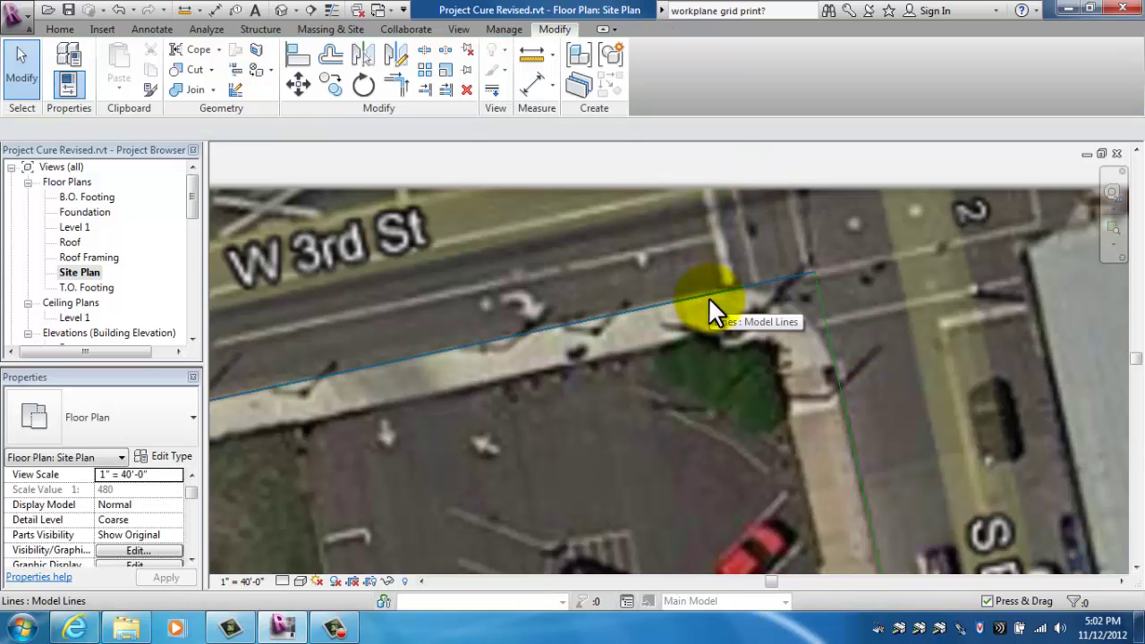
# Round the W 3rd St and S Broadway St curb corner with a fillet arc.
pyautogui.click(64, 29)
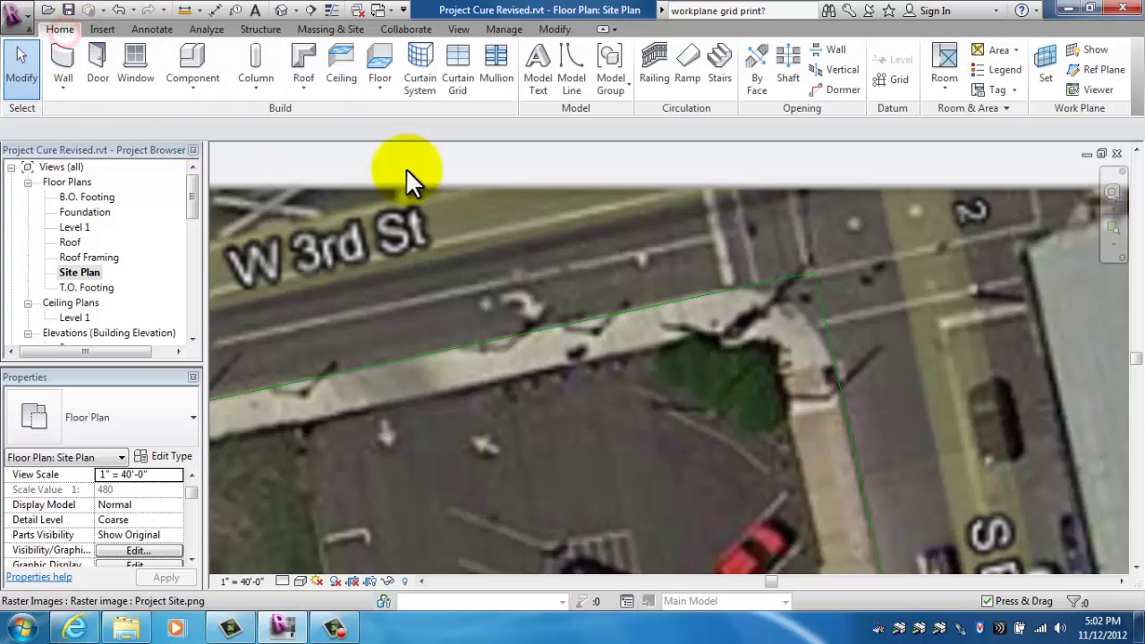
pyautogui.click(571, 67)
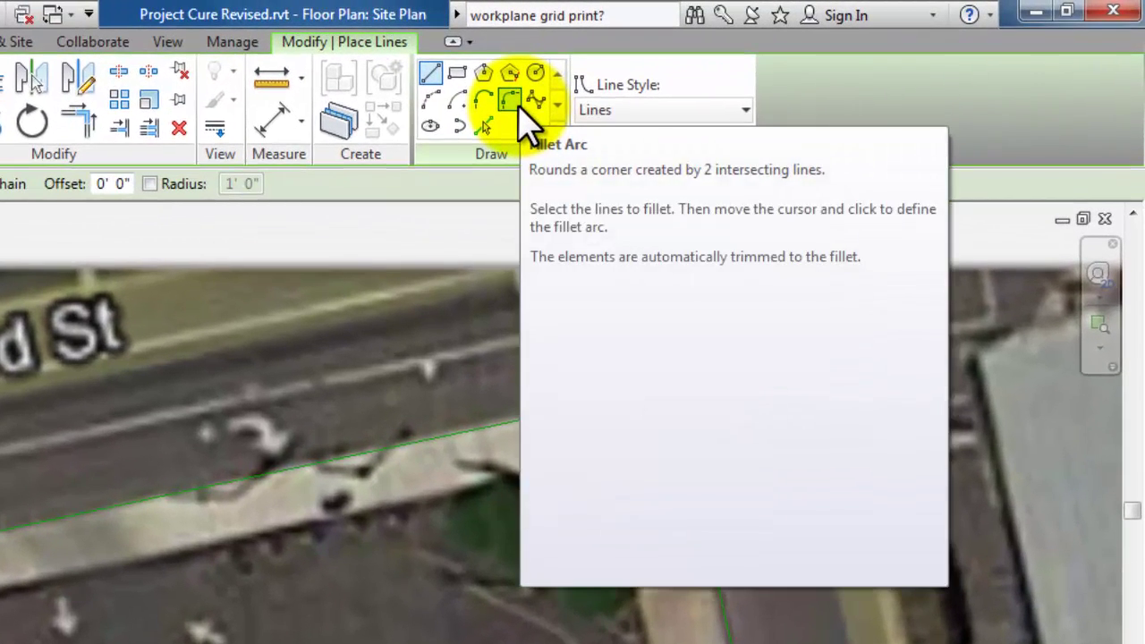
pyautogui.click(653, 82)
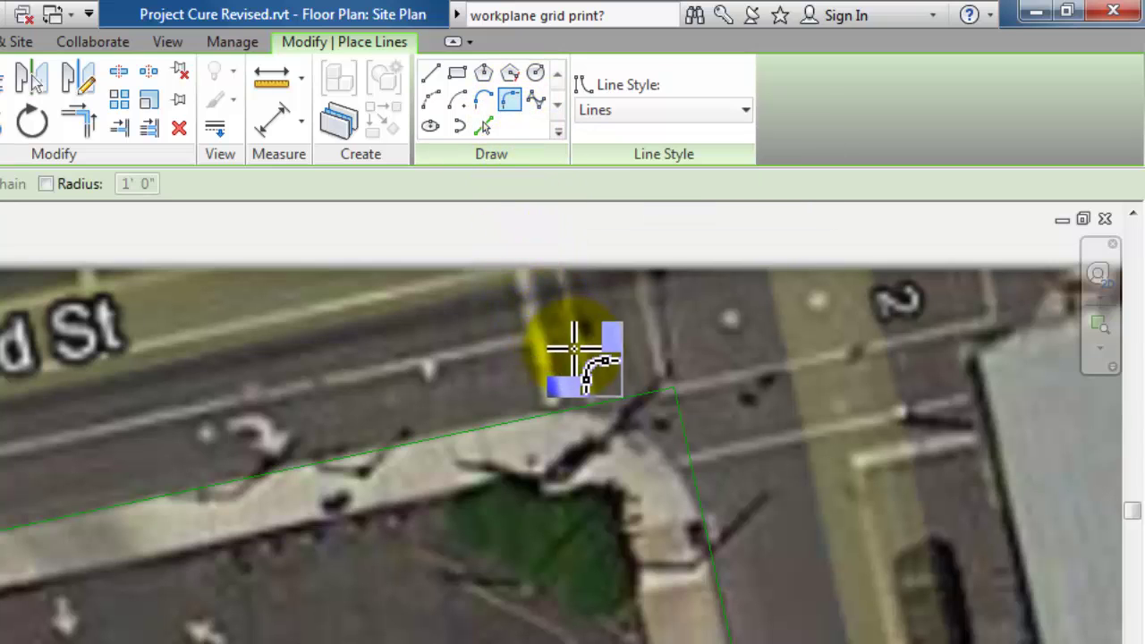
pyautogui.click(580, 407)
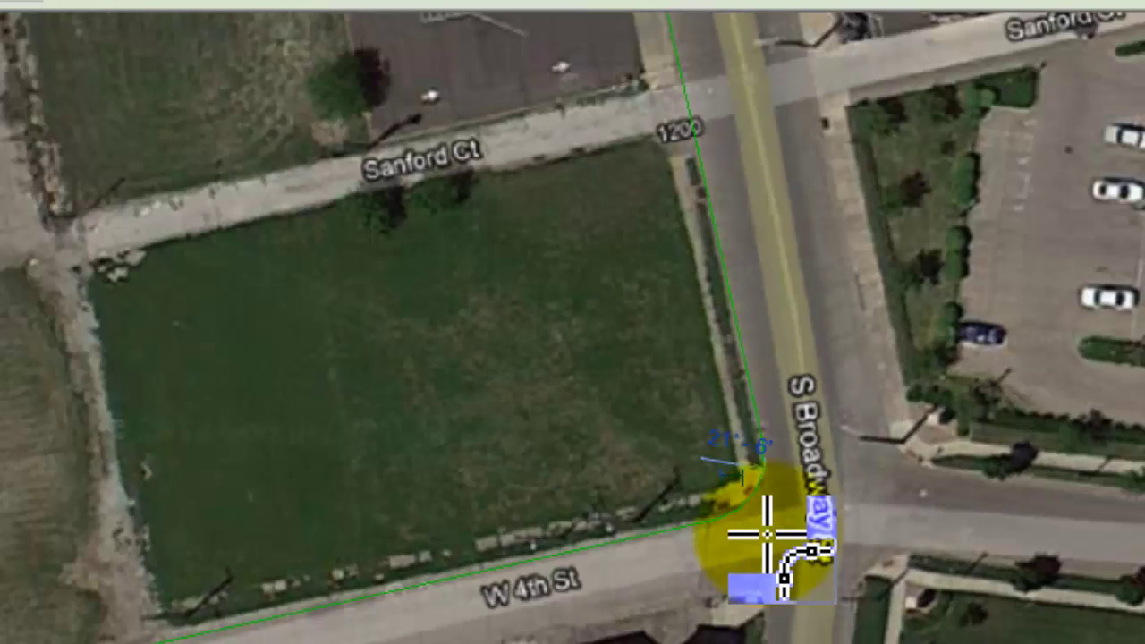
pyautogui.scroll(-2, 768, 535)
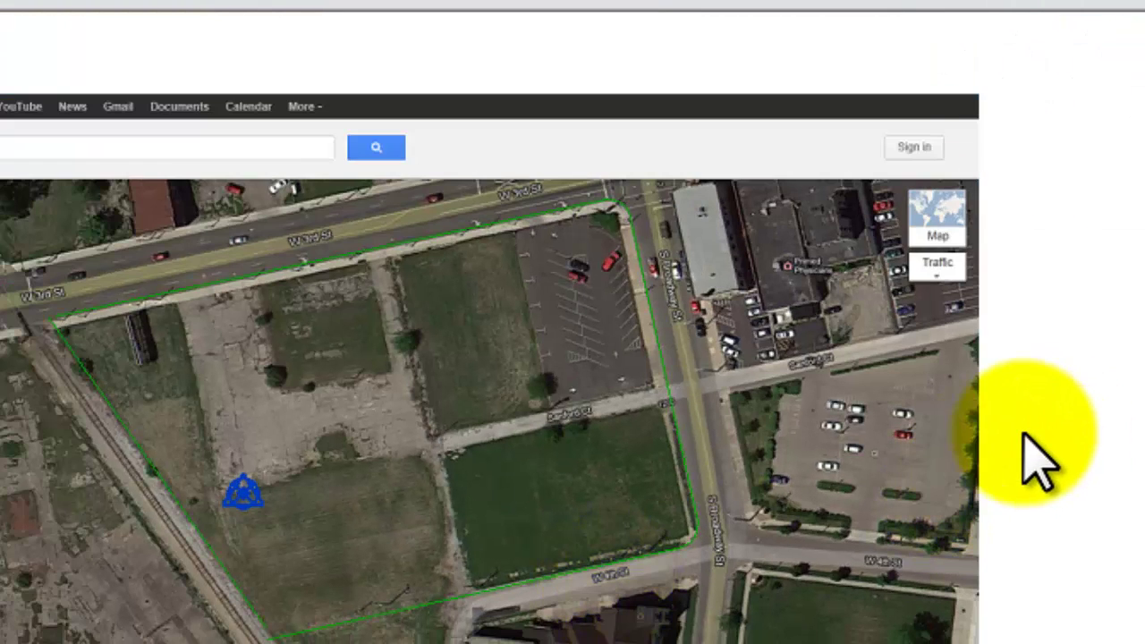
# Hide the aerial map image in this view.
pyautogui.click(978, 455)
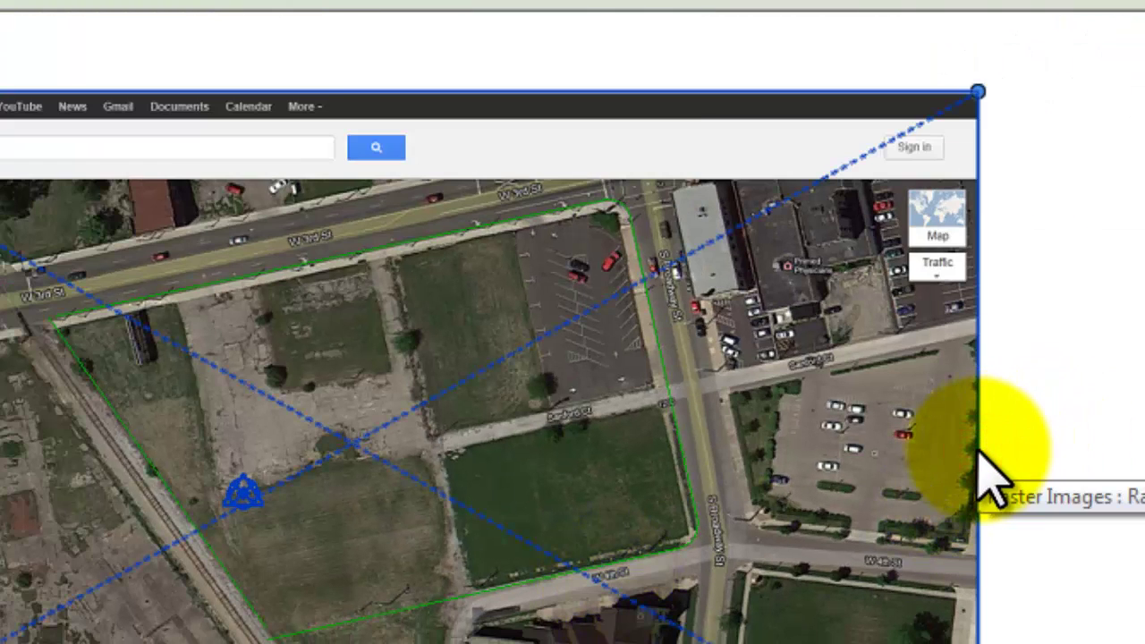
pyautogui.rightClick(988, 483)
pyautogui.moveTo(1118, 385)
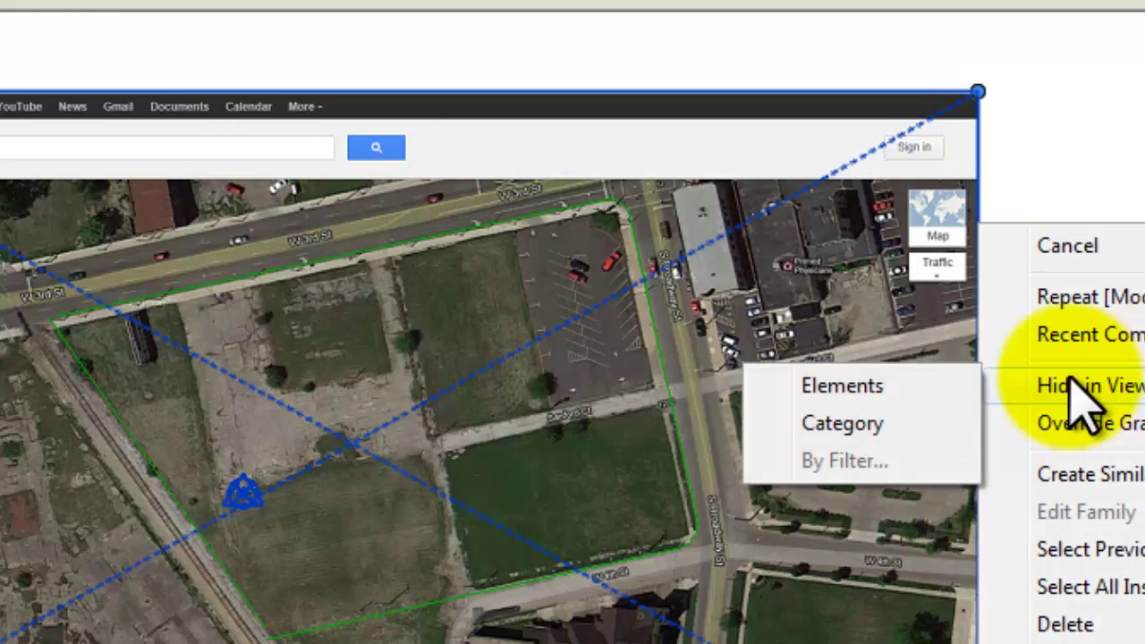
pyautogui.click(846, 385)
pyautogui.scroll(4, 345, 583)
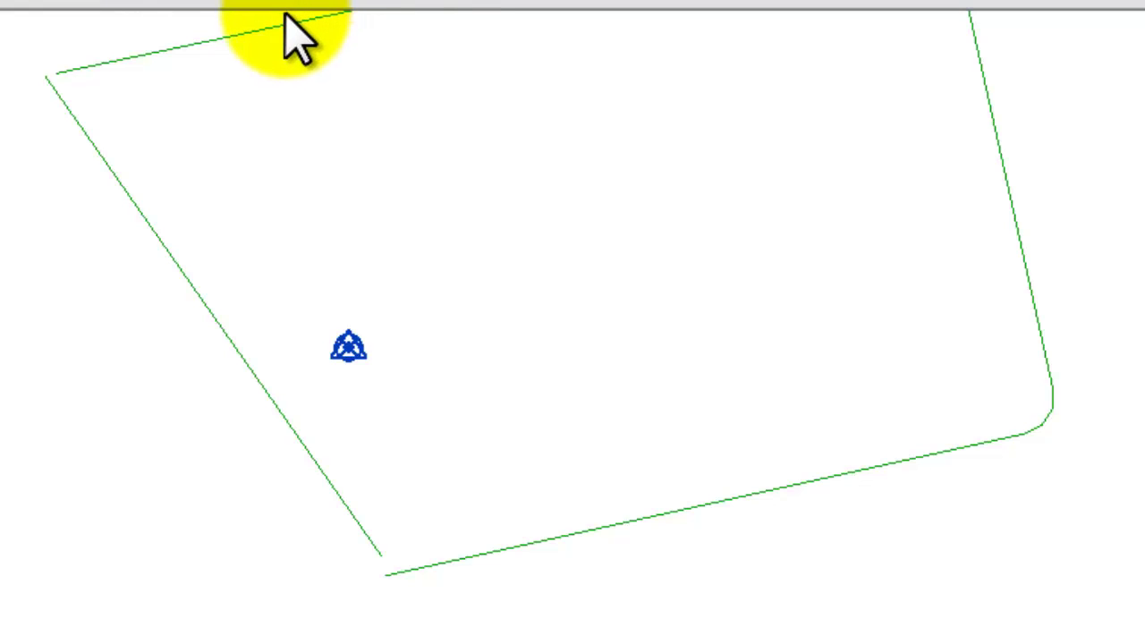
# Trim the top and bottom lines to the left line with TR, closing both left corners.
pyautogui.click(286, 22)
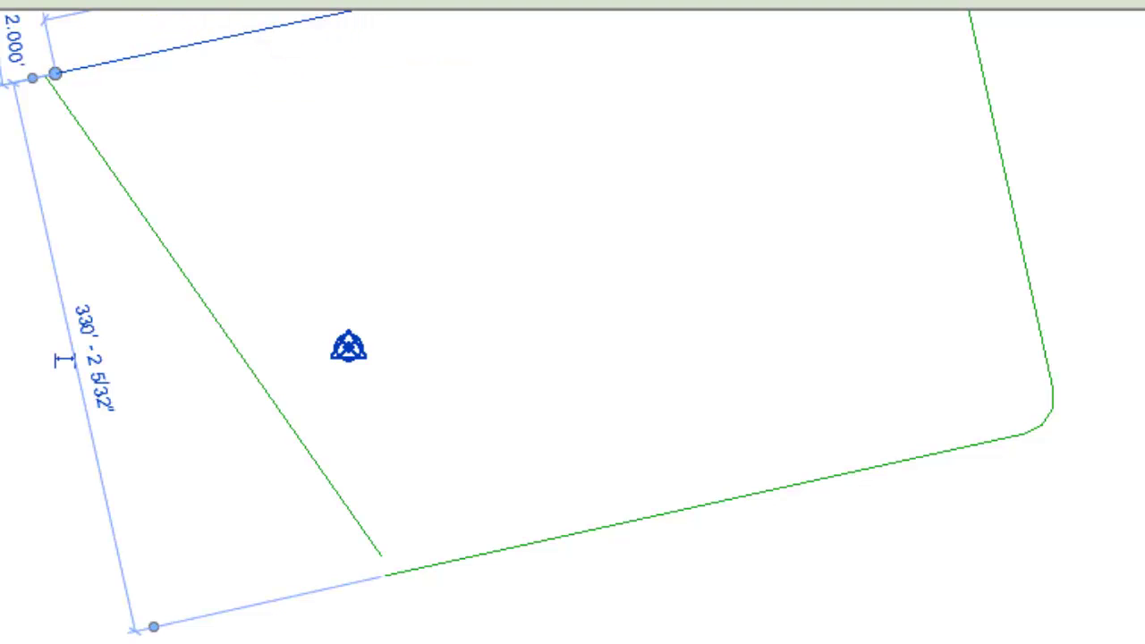
pyautogui.press('t')
pyautogui.press('r')
pyautogui.click(175, 47)
pyautogui.click(89, 143)
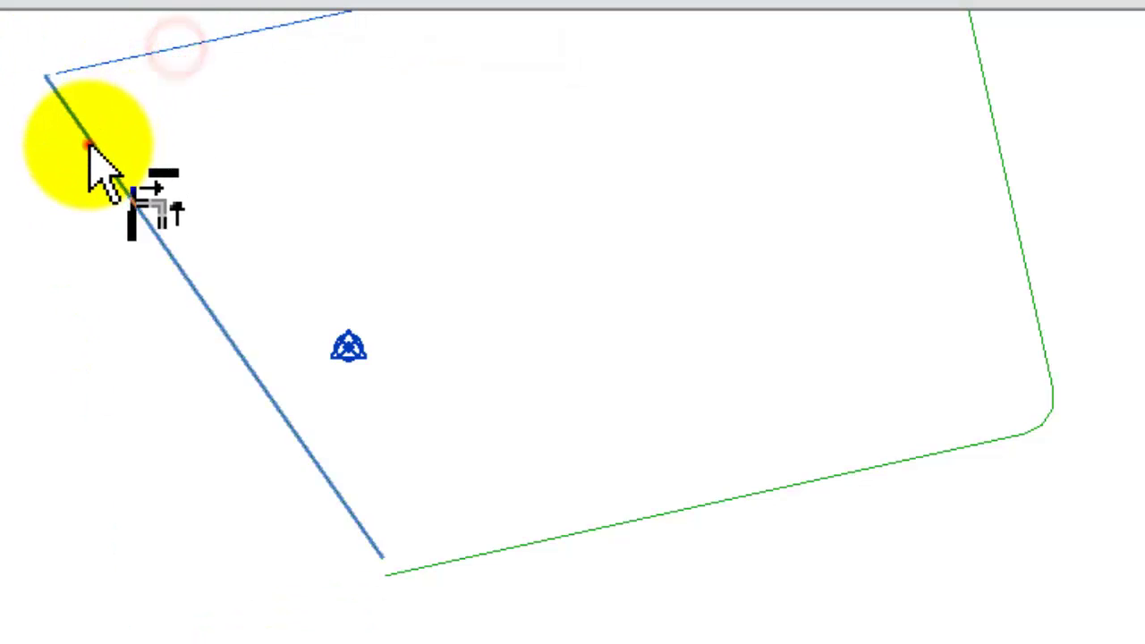
pyautogui.click(539, 540)
pyautogui.click(362, 527)
pyautogui.scroll(-3, 580, 435)
pyautogui.moveTo(626, 421); pyautogui.dragTo(643, 463, button='middle')
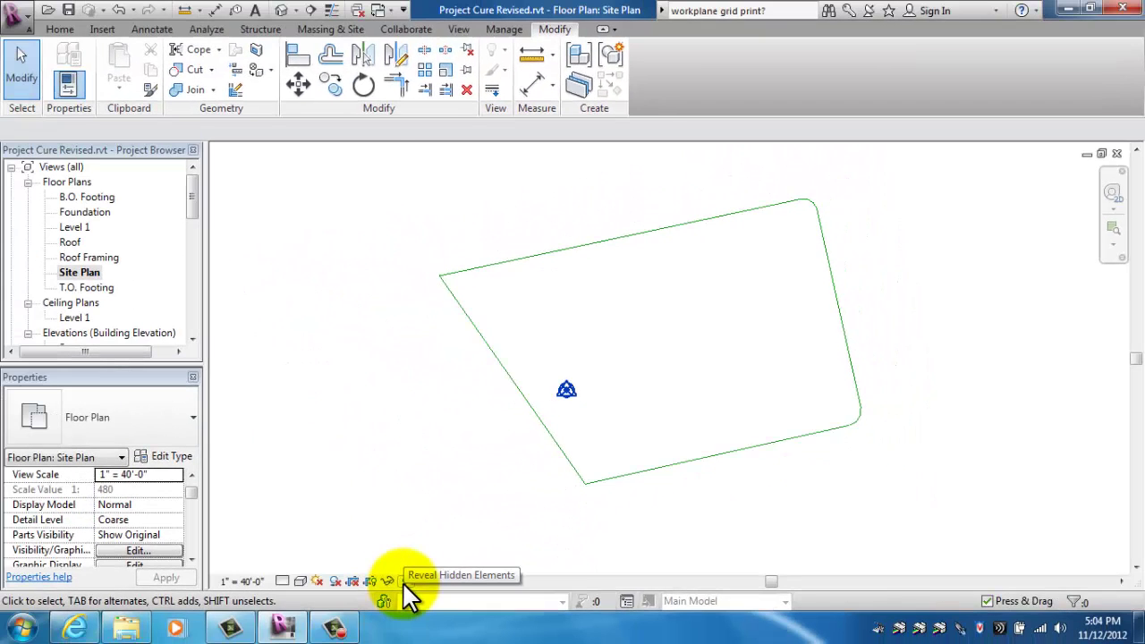
# Unhide the Project Site.png image via Reveal Hidden Elements, then exit reveal mode.
pyautogui.click(402, 582)
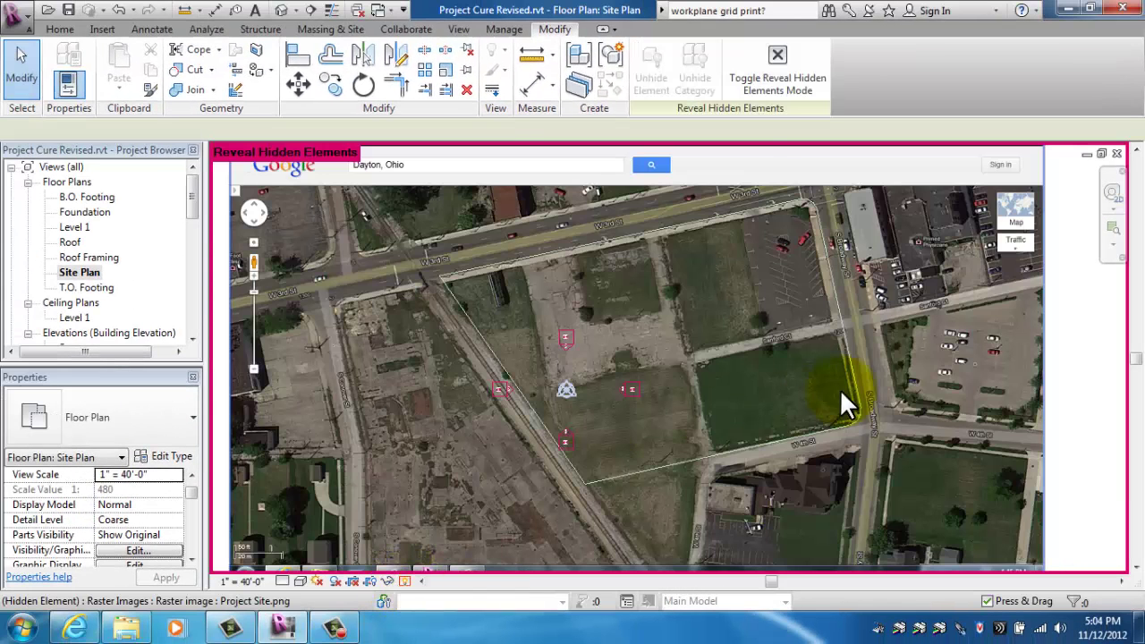
pyautogui.click(993, 321)
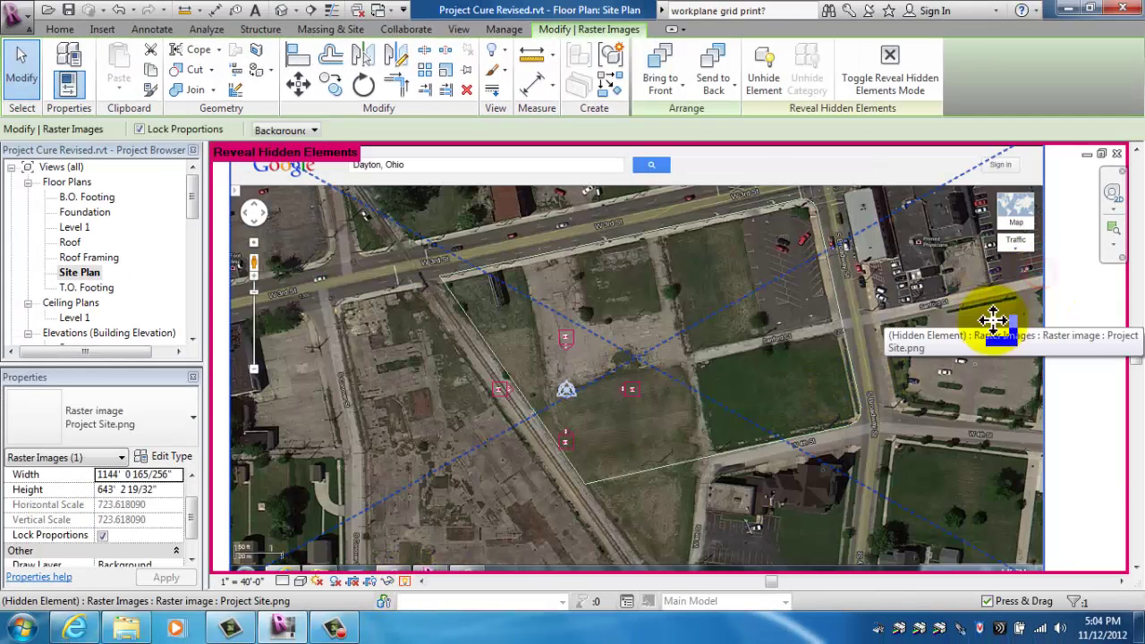
pyautogui.click(759, 65)
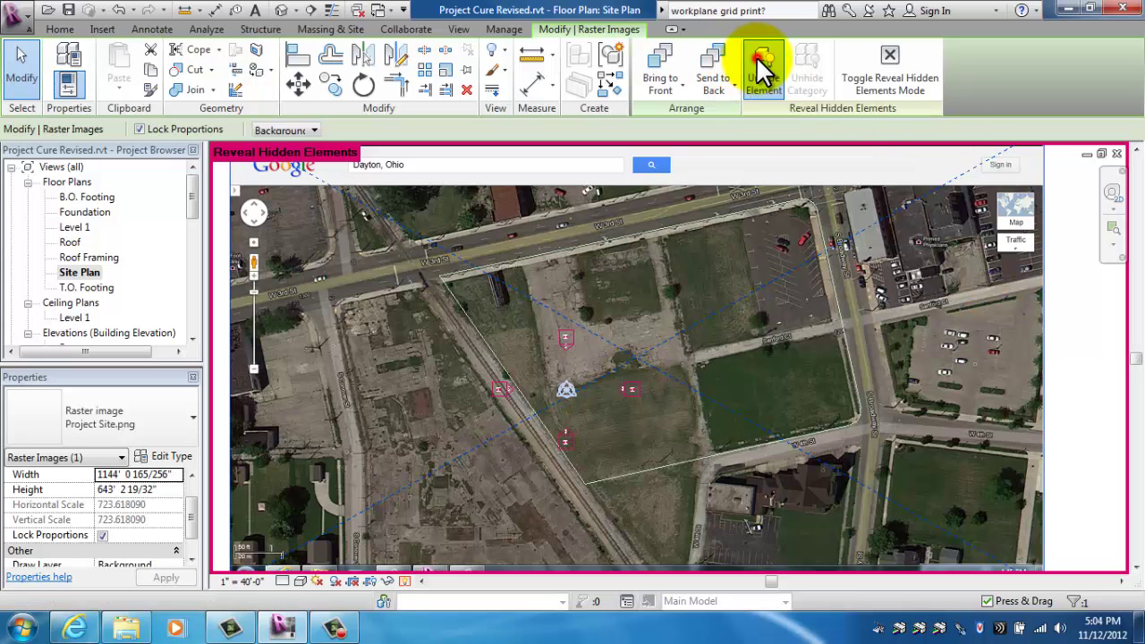
pyautogui.click(912, 69)
pyautogui.scroll(-3, 1074, 256)
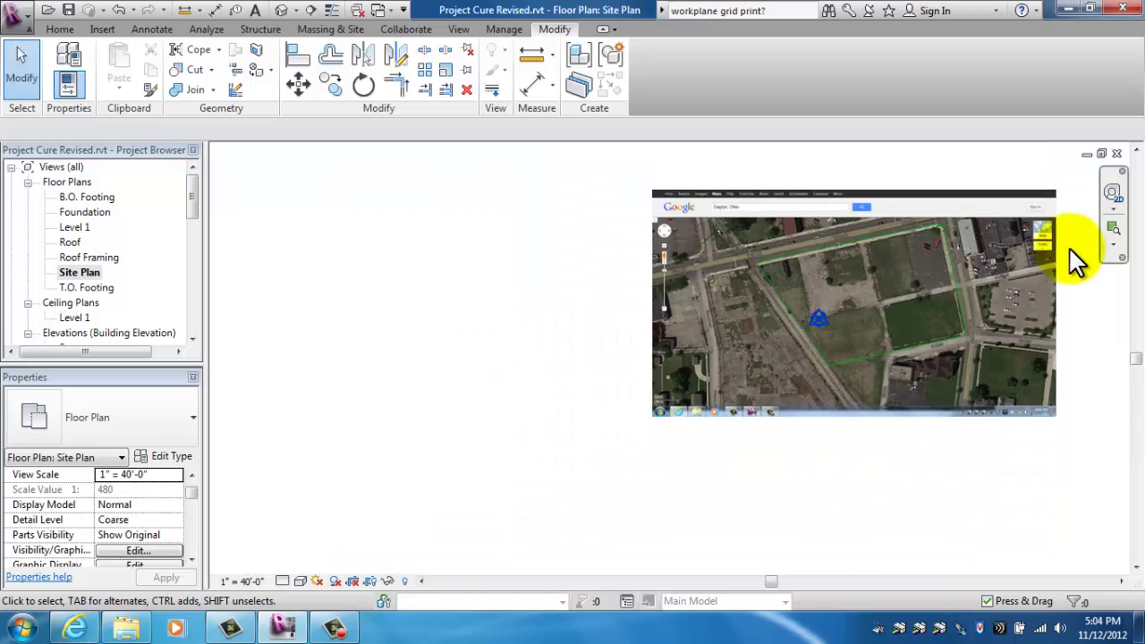
pyautogui.moveTo(949, 276); pyautogui.dragTo(779, 328, button='middle')
pyautogui.scroll(5, 769, 322)
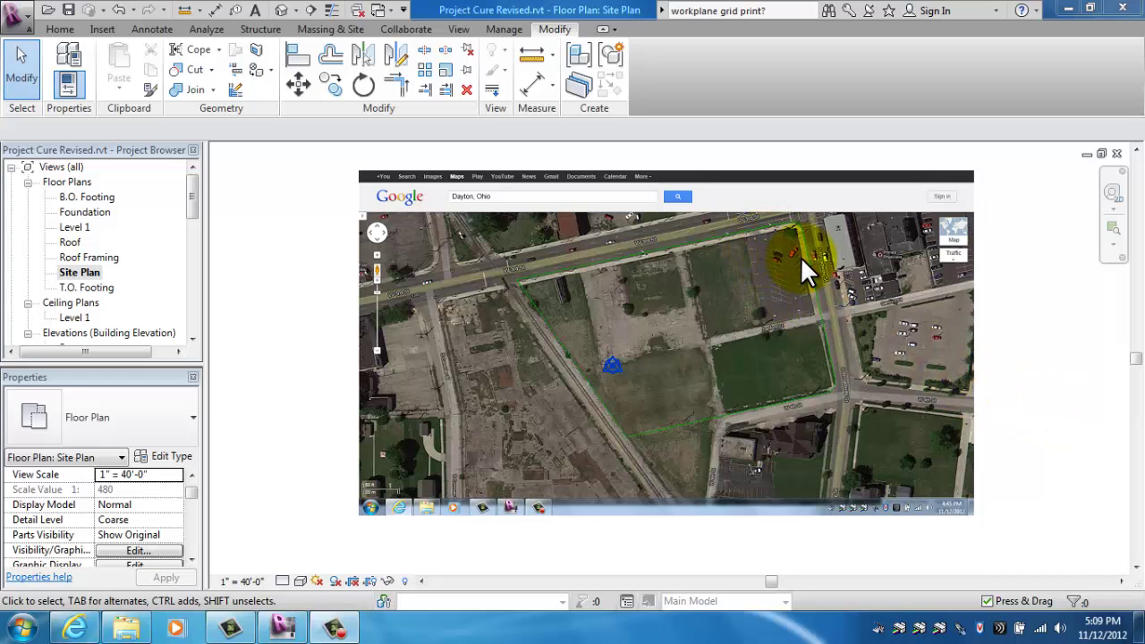
# Pan the site plan to bring the vacant lots and the W 3rd St curb into view.
pyautogui.scroll(5, 801, 259)
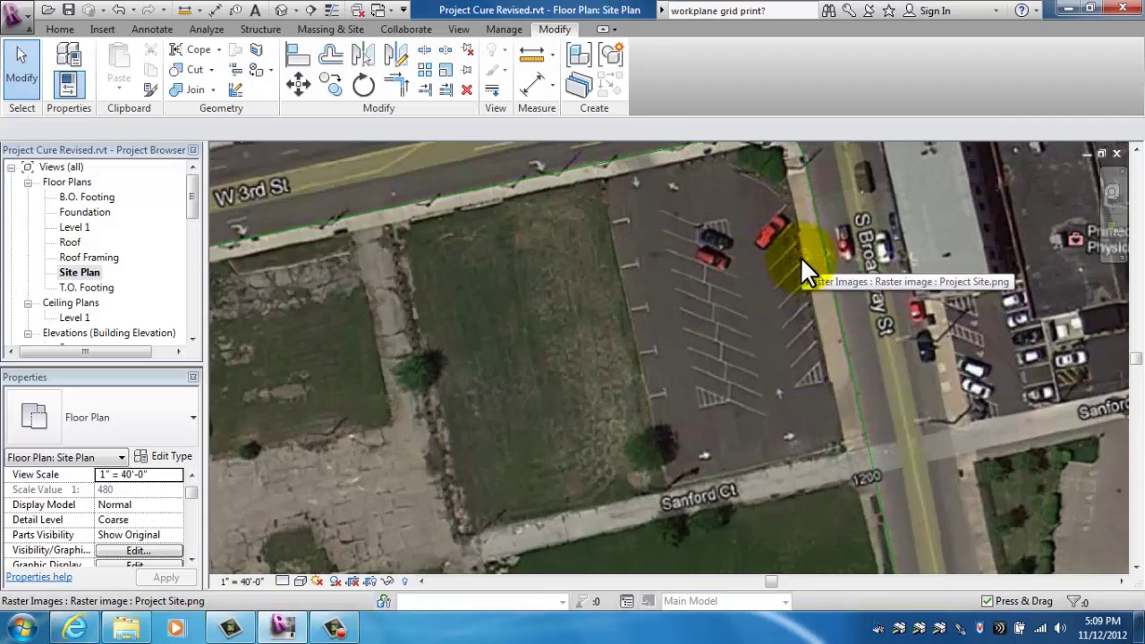
pyautogui.moveTo(800, 256); pyautogui.dragTo(996, 343, button='middle')
pyautogui.moveTo(708, 332); pyautogui.dragTo(854, 284, button='middle')
pyautogui.moveTo(588, 348); pyautogui.dragTo(652, 318, button='middle')
# Start a sketched property line on the Massing & Site tab using the Line draw tool.
pyautogui.click(307, 30)
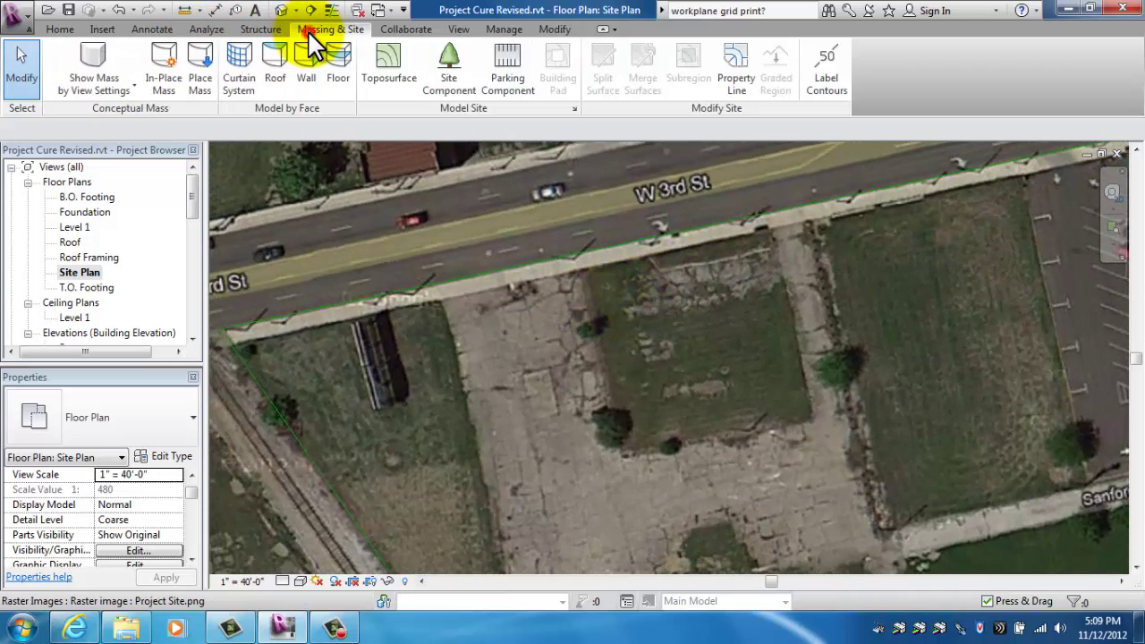
pyautogui.click(739, 63)
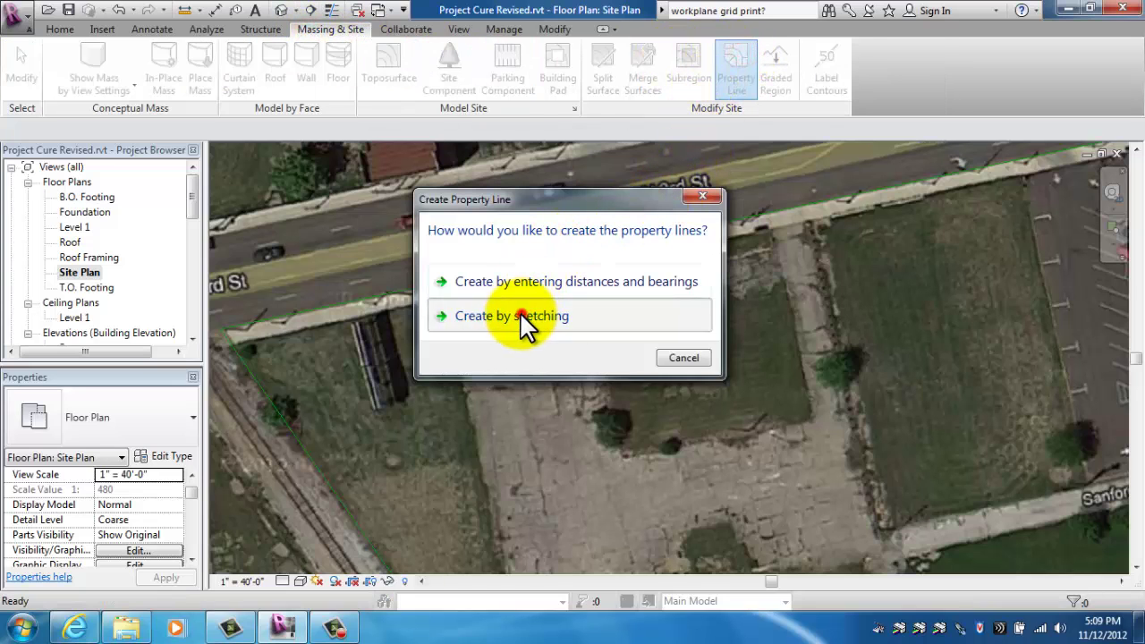
pyautogui.click(520, 312)
pyautogui.scroll(-2, 609, 304)
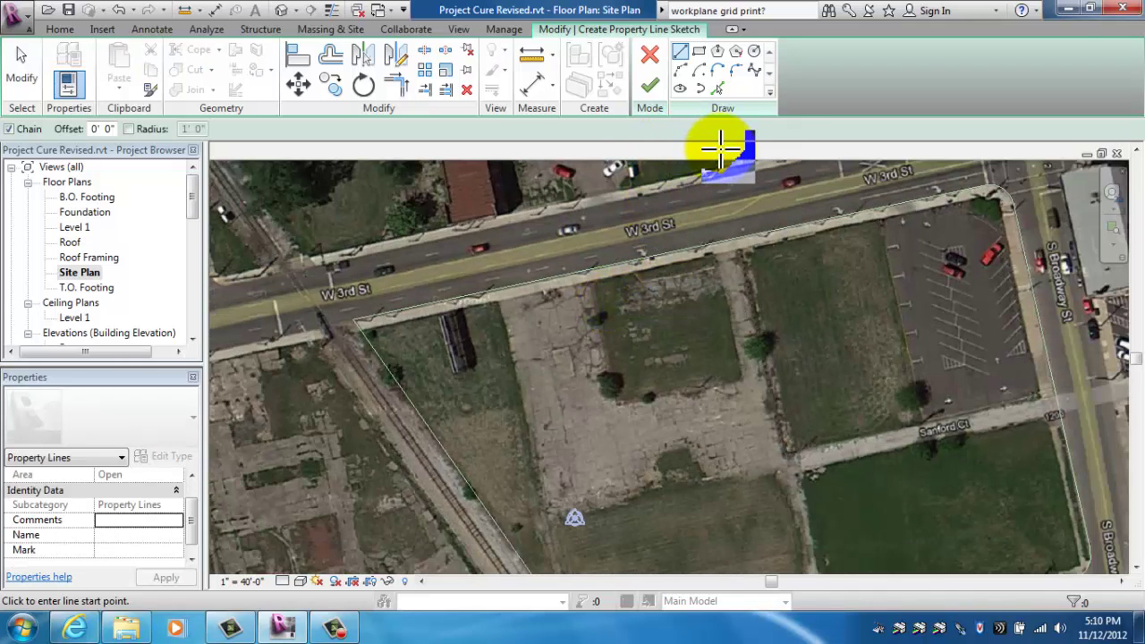
pyautogui.click(717, 87)
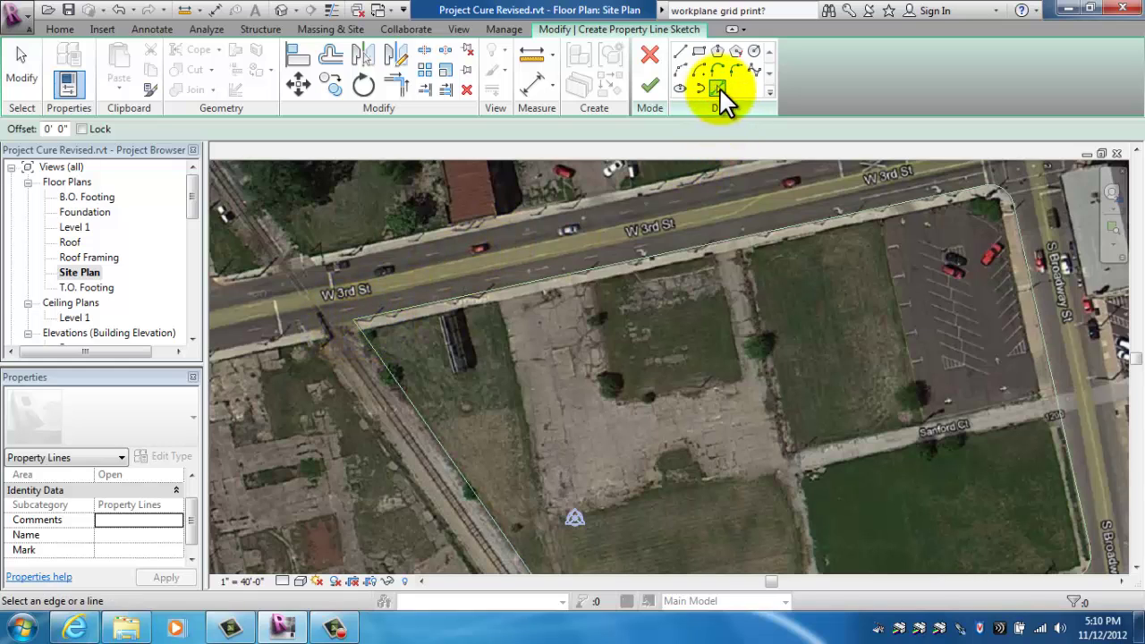
pyautogui.click(679, 51)
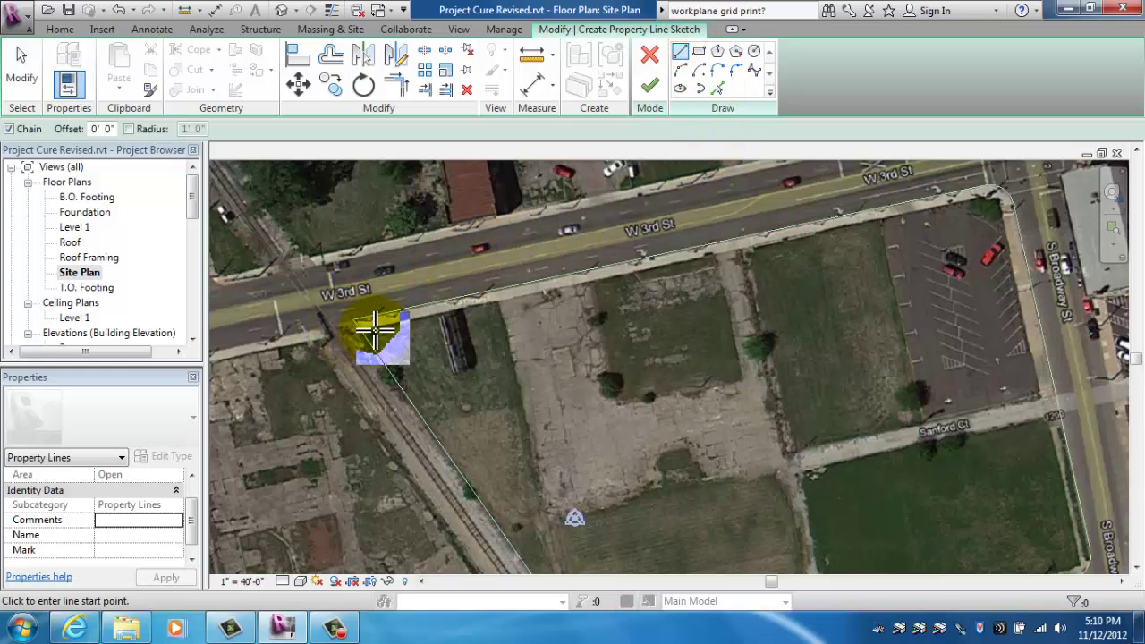
# Draw the property line along W 3rd St from the western corner to S Broadway.
pyautogui.click(376, 326)
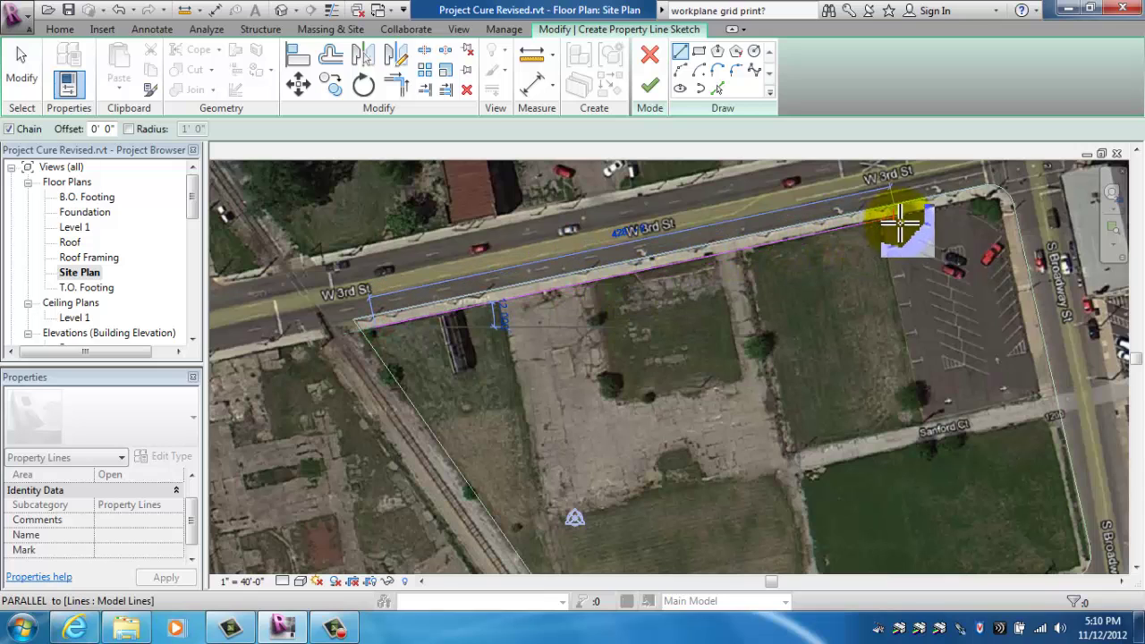
pyautogui.click(1000, 196)
pyautogui.scroll(-2, 1036, 331)
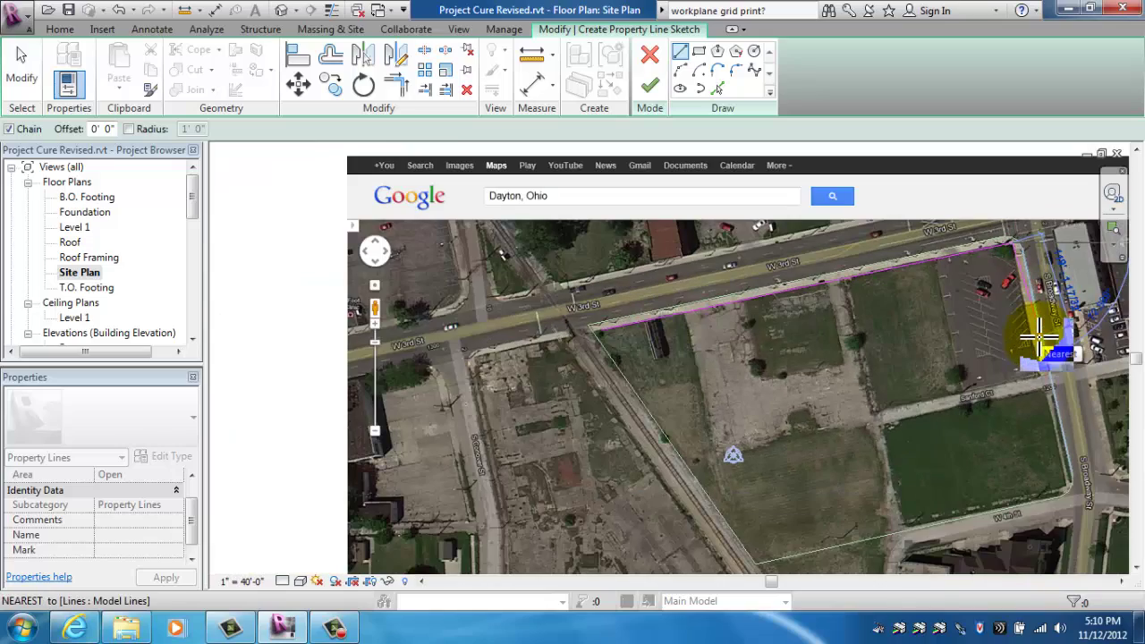
pyautogui.scroll(-2, 1040, 337)
pyautogui.moveTo(1056, 352)
pyautogui.mouseDown(button='middle')
pyautogui.moveTo(826, 256)
pyautogui.moveTo(775, 256)
pyautogui.mouseUp(button='middle')
pyautogui.scroll(2, 775, 256)
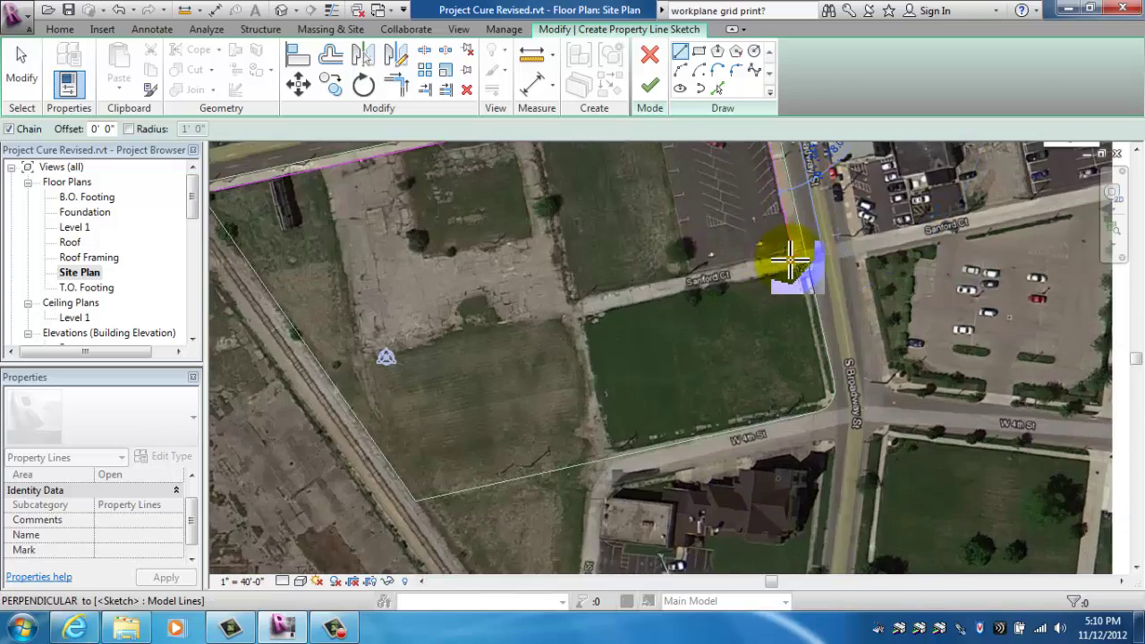
pyautogui.scroll(2, 790, 260)
# Run the line down S Broadway to the W 4th St corner and stop drawing.
pyautogui.moveTo(831, 340)
pyautogui.mouseDown(button='middle')
pyautogui.moveTo(843, 415)
pyautogui.moveTo(823, 396)
pyautogui.mouseUp(button='middle')
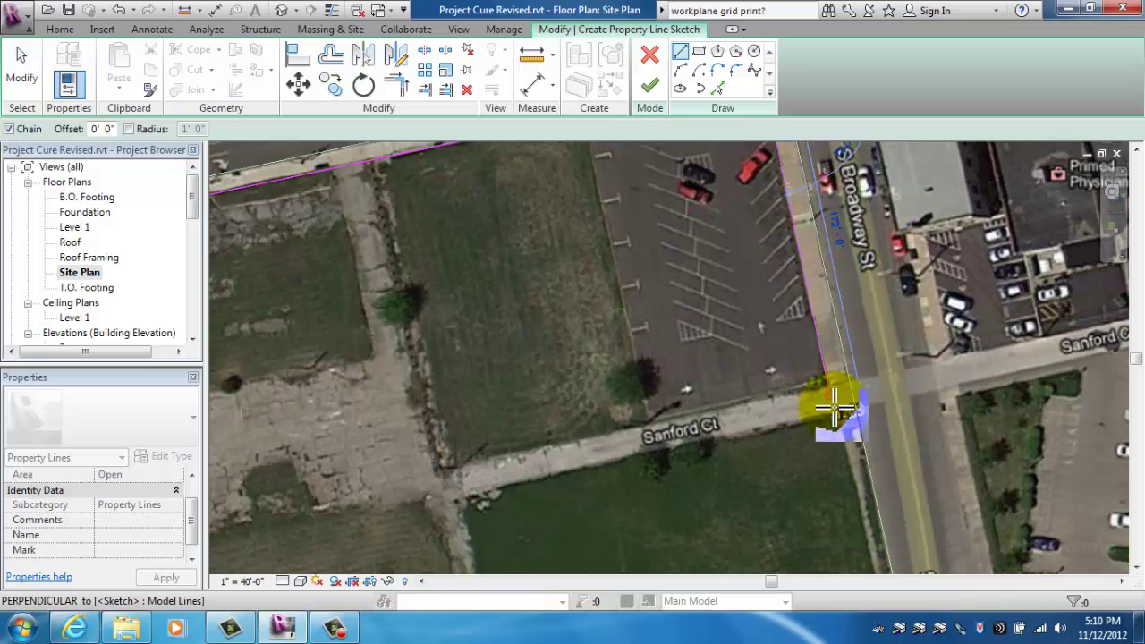
pyautogui.moveTo(861, 511)
pyautogui.mouseDown(button='middle')
pyautogui.moveTo(869, 468)
pyautogui.moveTo(824, 256)
pyautogui.moveTo(844, 340)
pyautogui.mouseUp(button='middle')
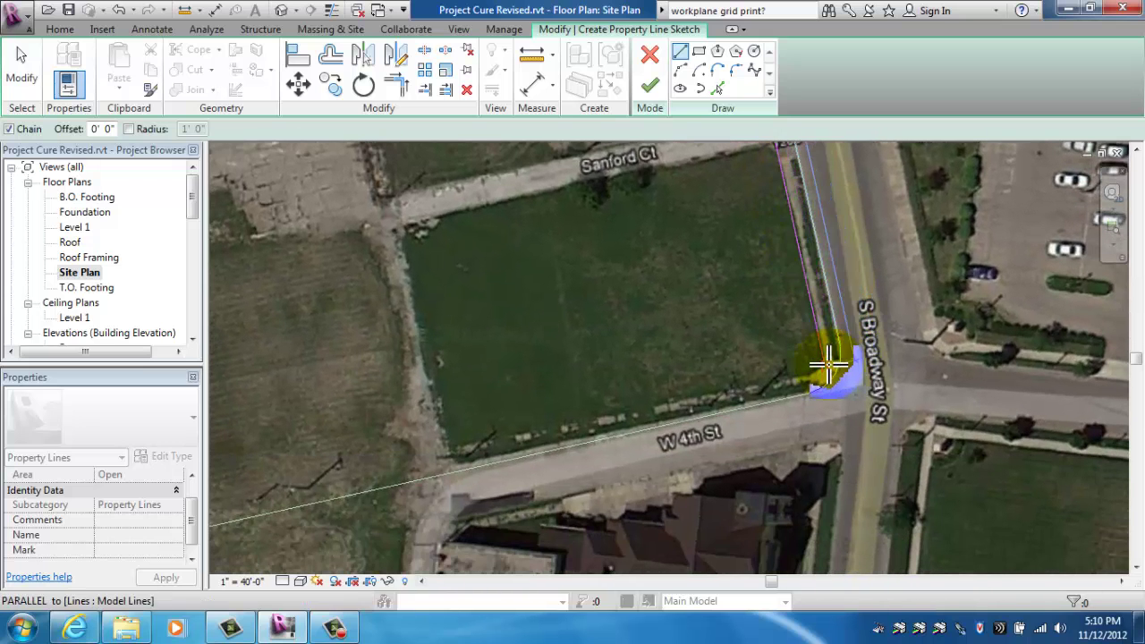
pyautogui.click(827, 366)
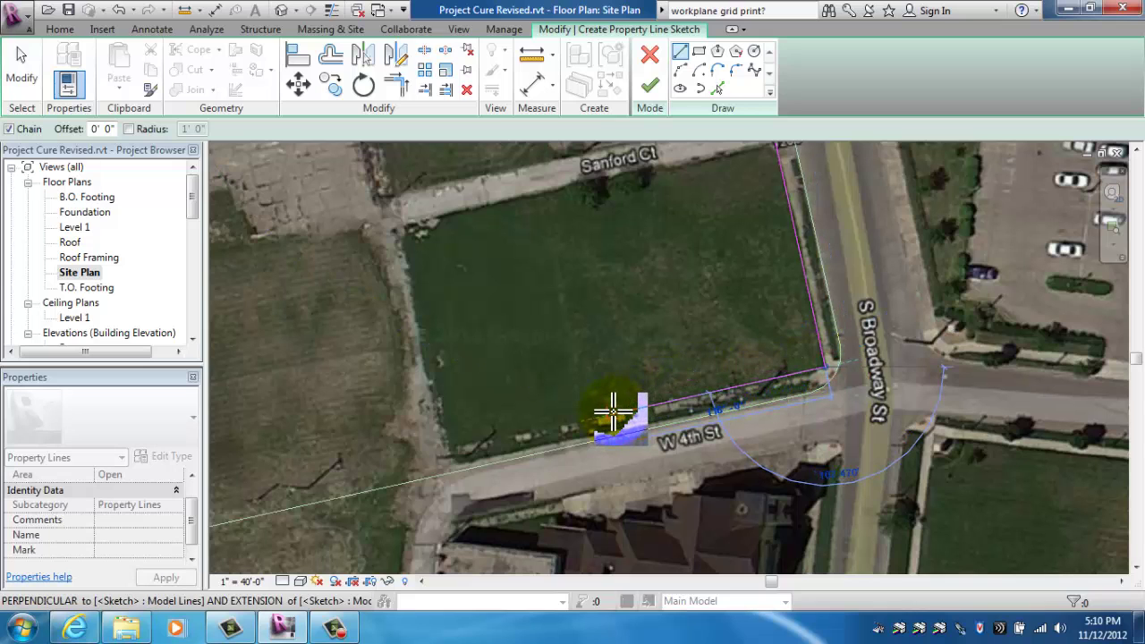
pyautogui.press('Escape')
pyautogui.press('Escape')
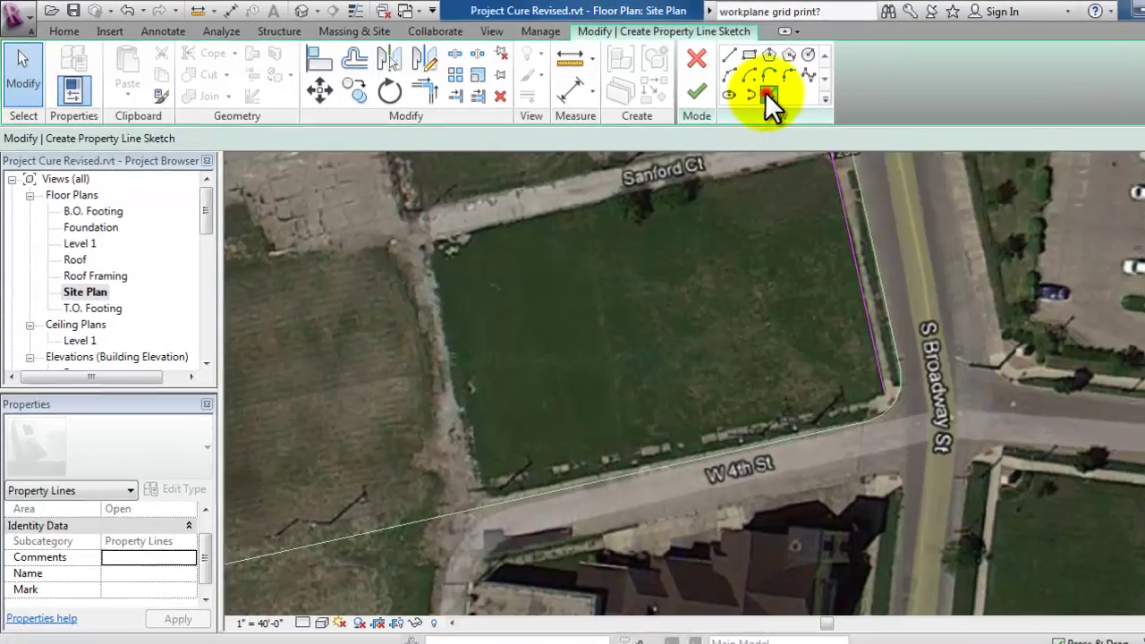
# Measure the 10' distance in from the curb on the plan.
pyautogui.click(715, 86)
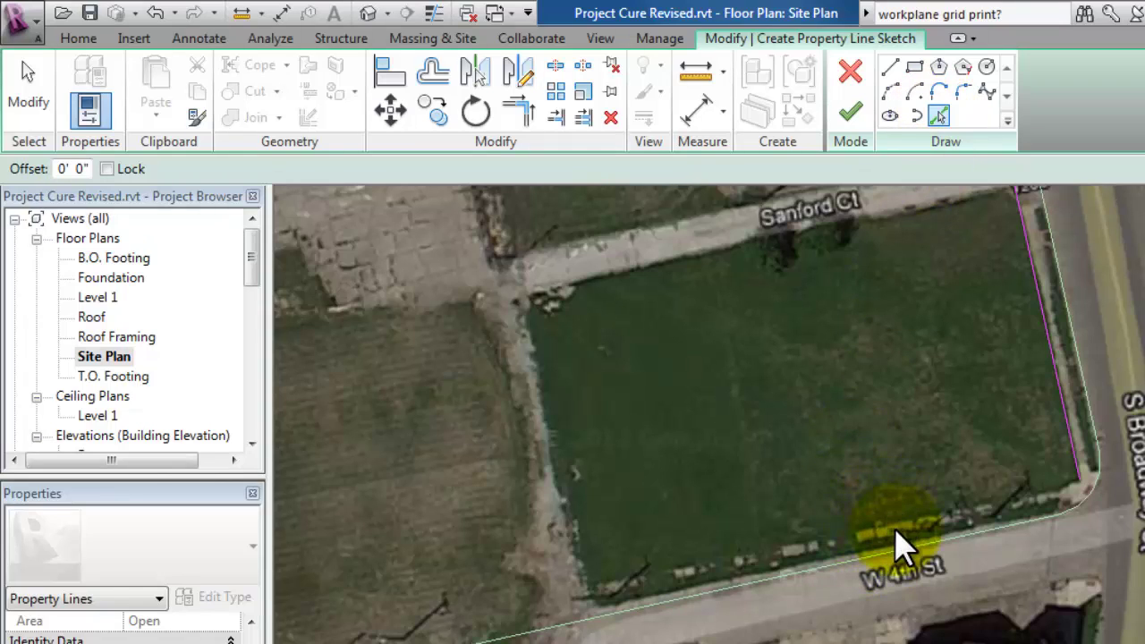
pyautogui.click(703, 79)
pyautogui.click(1069, 346)
pyautogui.click(1053, 356)
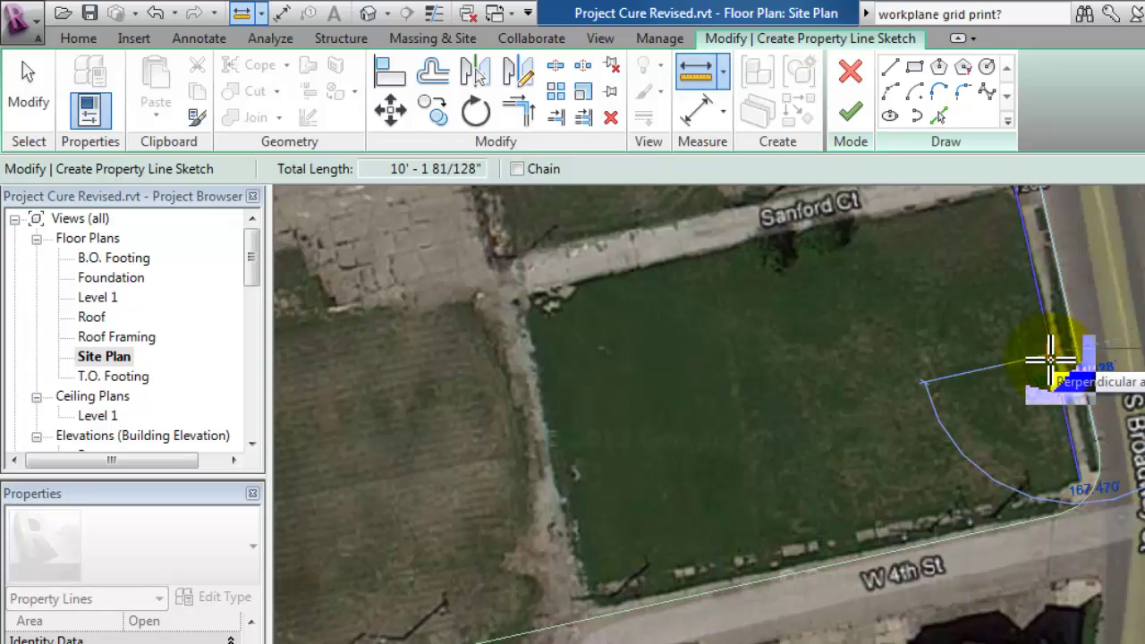
pyautogui.press('Escape')
pyautogui.press('Escape')
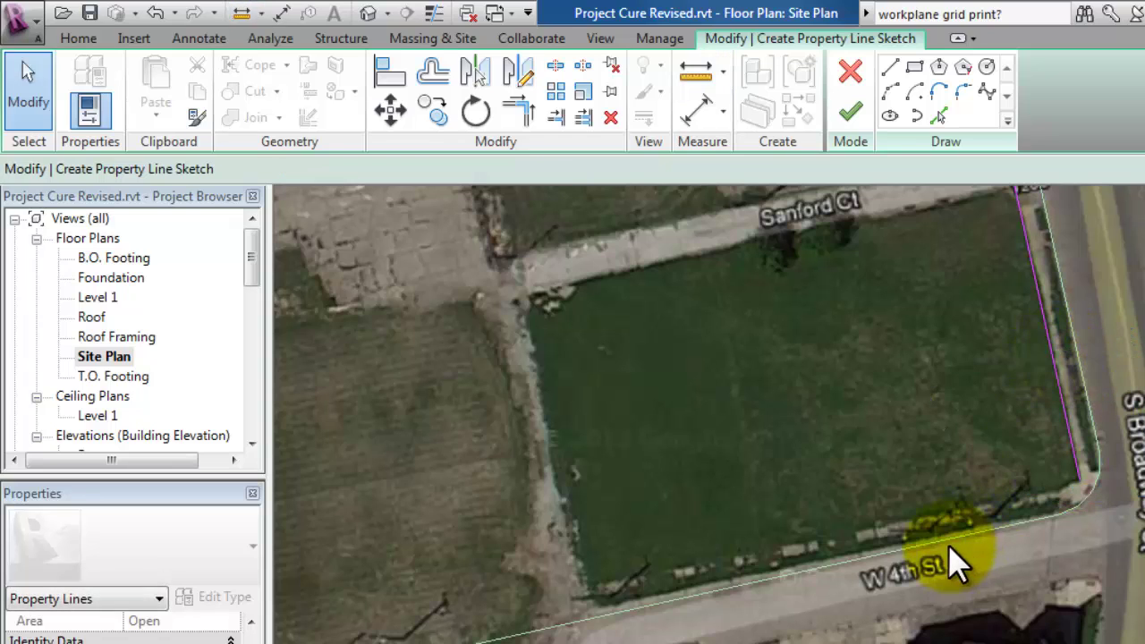
# Pick the W 4th St and western curb lines with a 10' offset as property lines.
pyautogui.click(938, 114)
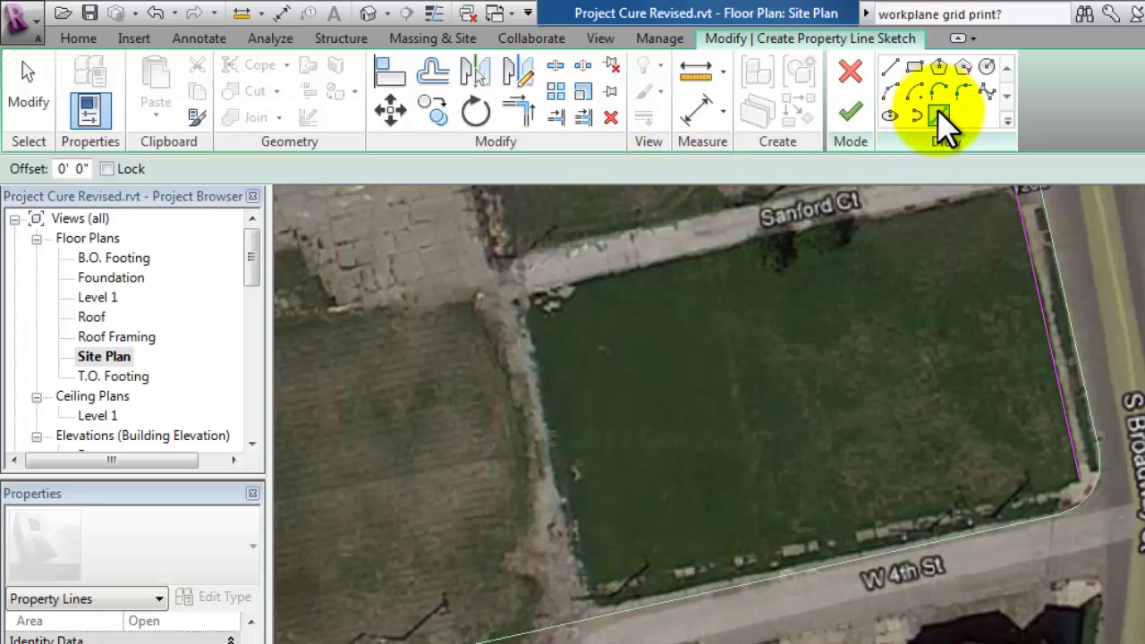
pyautogui.click(939, 114)
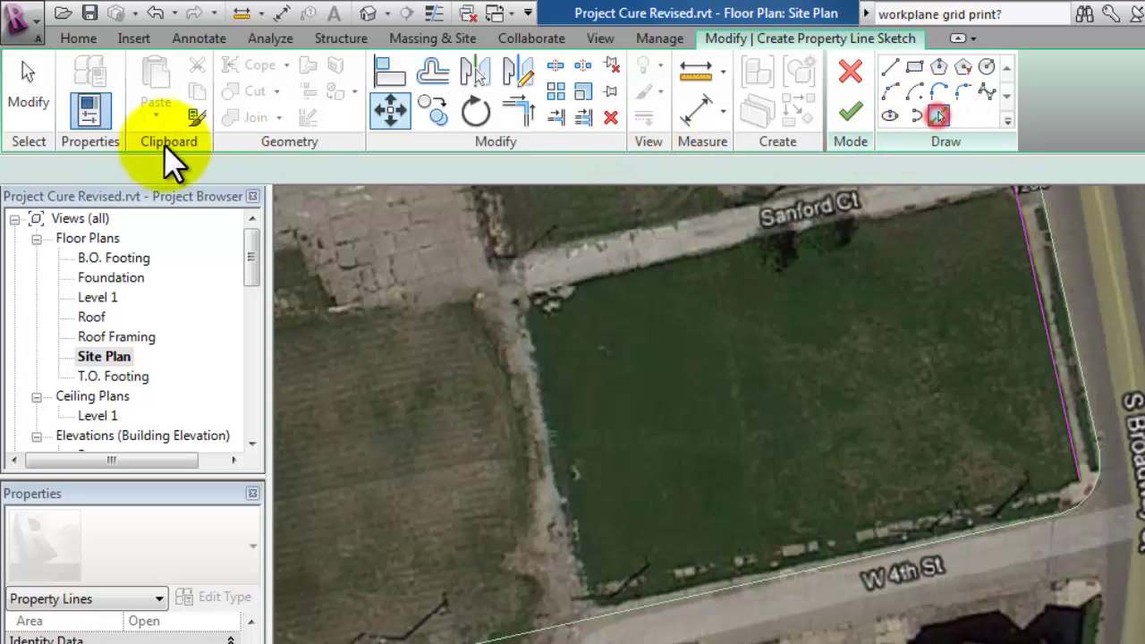
pyautogui.write("10' 0")
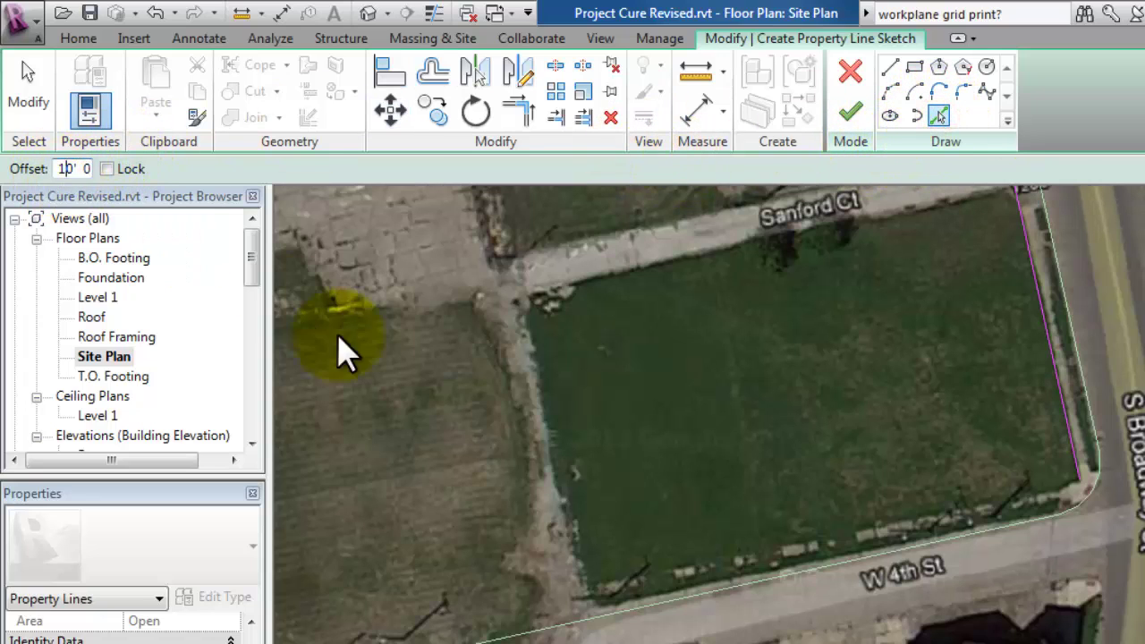
pyautogui.click(663, 596)
pyautogui.moveTo(528, 483); pyautogui.dragTo(958, 486, button='middle')
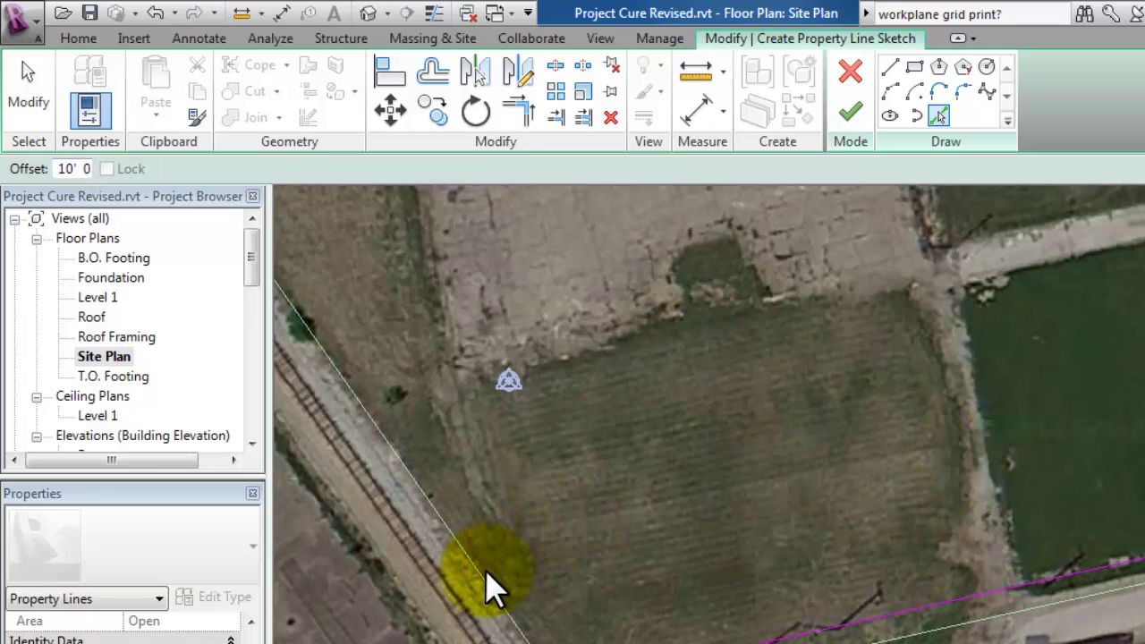
pyautogui.click(483, 586)
pyautogui.scroll(-3, 614, 478)
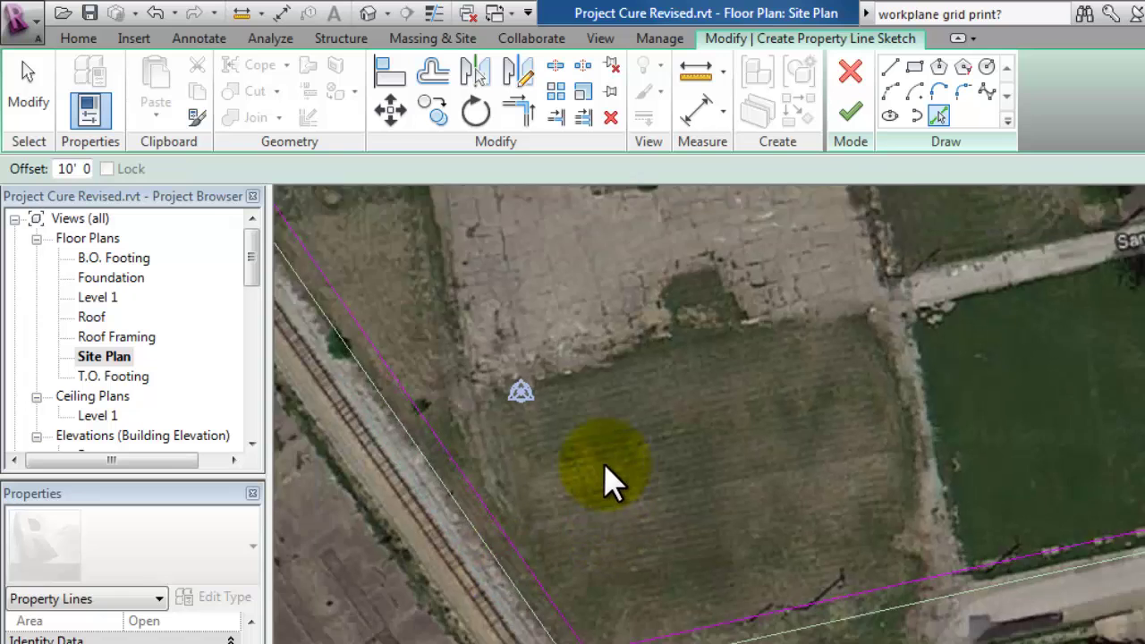
pyautogui.moveTo(634, 483); pyautogui.dragTo(639, 567, button='middle')
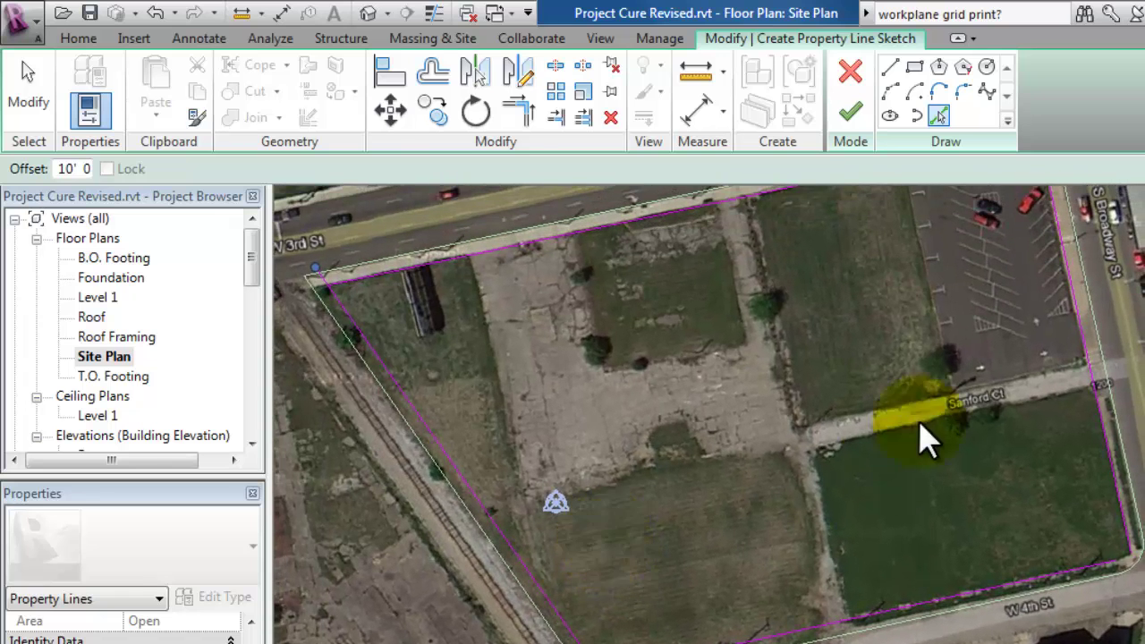
# Trim the horizontal and diagonal property lines to a clean corner.
pyautogui.scroll(-3, 969, 351)
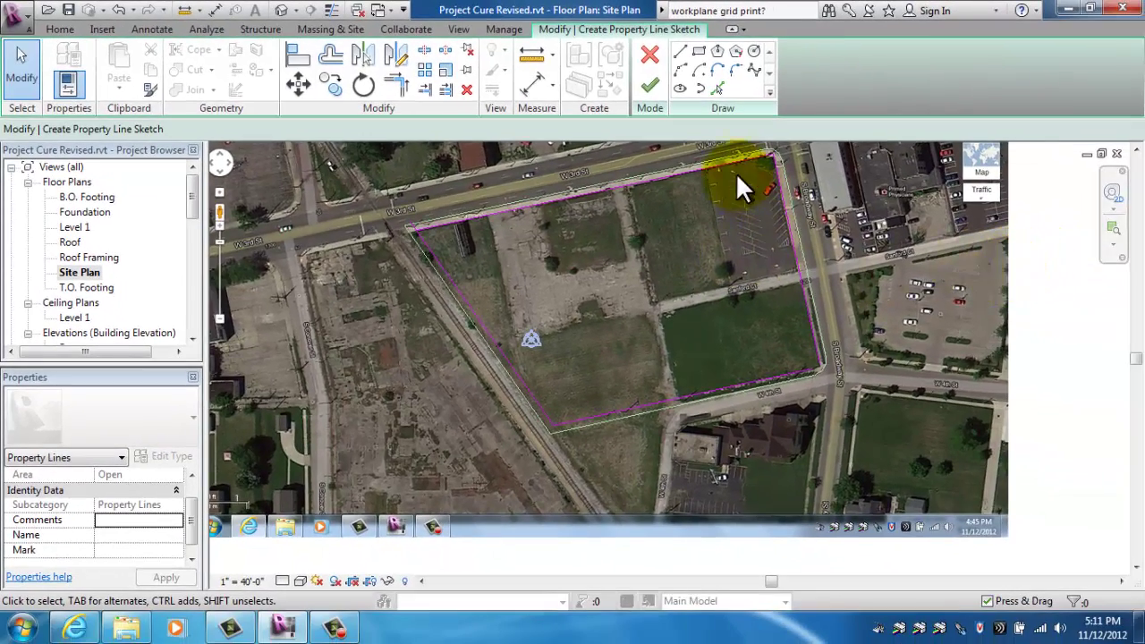
pyautogui.scroll(4, 739, 185)
pyautogui.moveTo(803, 174); pyautogui.dragTo(799, 289, button='middle')
pyautogui.scroll(5, 765, 264)
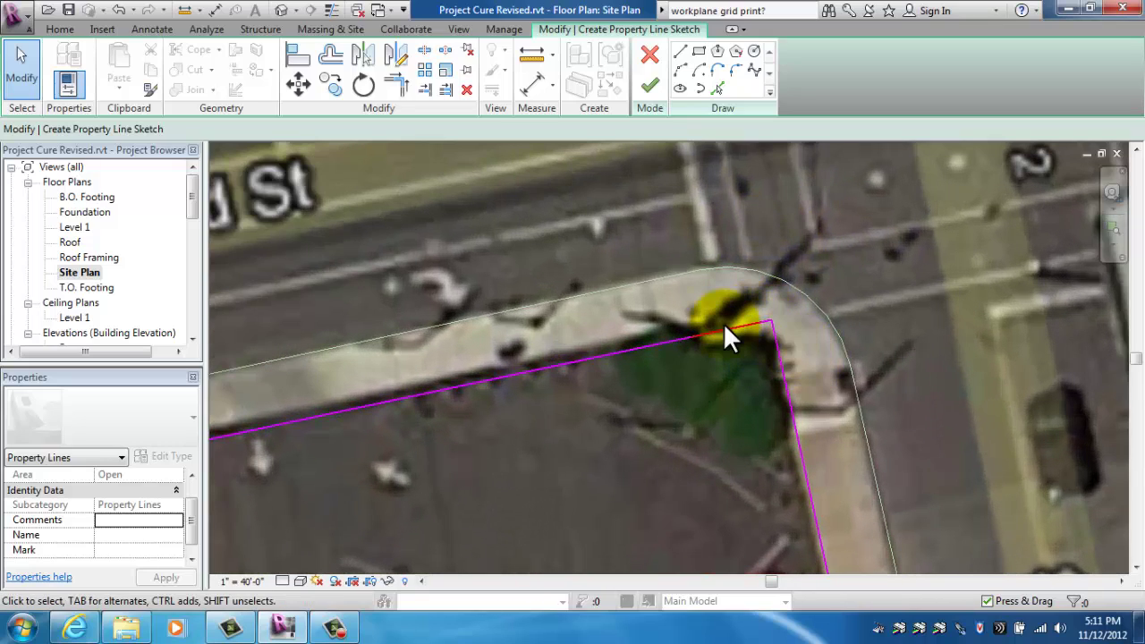
pyautogui.scroll(-2, 777, 349)
pyautogui.scroll(-3, 774, 335)
pyautogui.moveTo(542, 409); pyautogui.dragTo(639, 256, button='middle')
pyautogui.scroll(4, 386, 302)
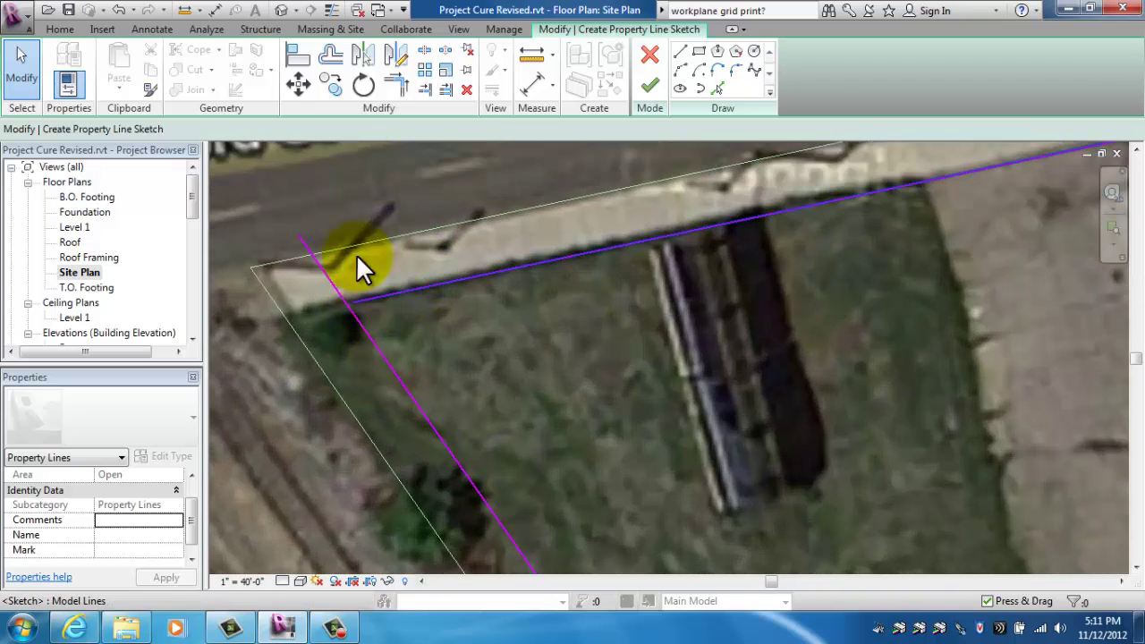
pyautogui.click(396, 82)
pyautogui.click(429, 286)
pyautogui.click(379, 349)
# Trim the S Broadway and W 4th St property lines to meet at their corner.
pyautogui.scroll(-4, 575, 391)
pyautogui.moveTo(617, 415); pyautogui.dragTo(351, 220, button='middle')
pyautogui.moveTo(491, 421); pyautogui.dragTo(472, 205, button='middle')
pyautogui.moveTo(621, 451); pyautogui.dragTo(578, 346, button='middle')
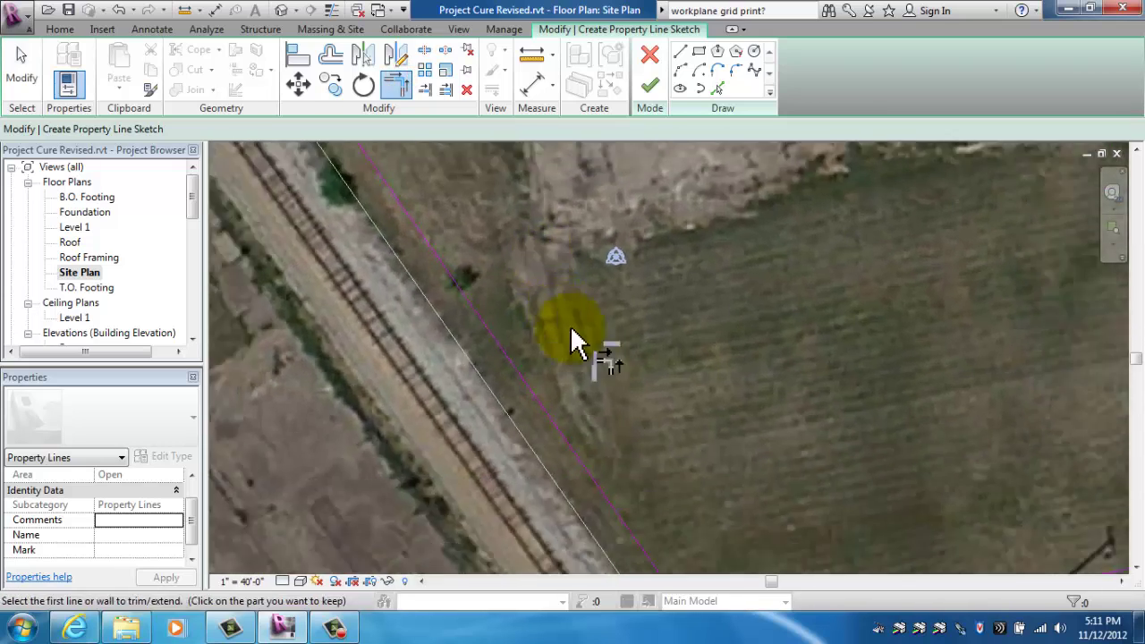
pyautogui.moveTo(698, 478); pyautogui.dragTo(581, 333, button='middle')
pyautogui.scroll(2, 537, 385)
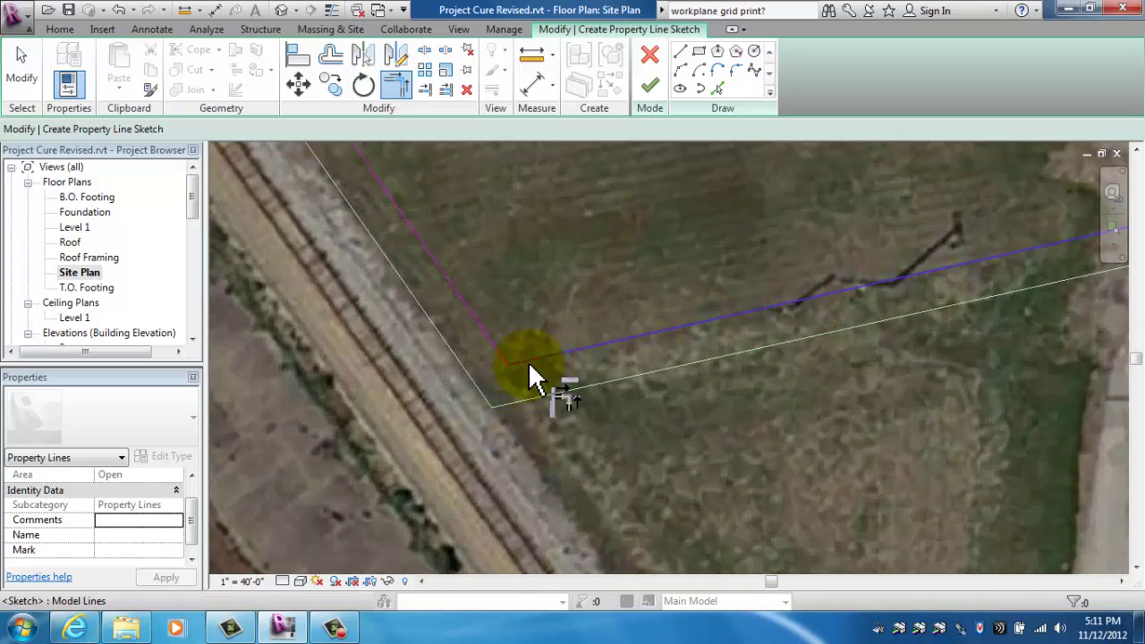
pyautogui.moveTo(921, 358); pyautogui.dragTo(573, 421, button='middle')
pyautogui.moveTo(1072, 322); pyautogui.dragTo(447, 465, button='middle')
pyautogui.scroll(3, 742, 358)
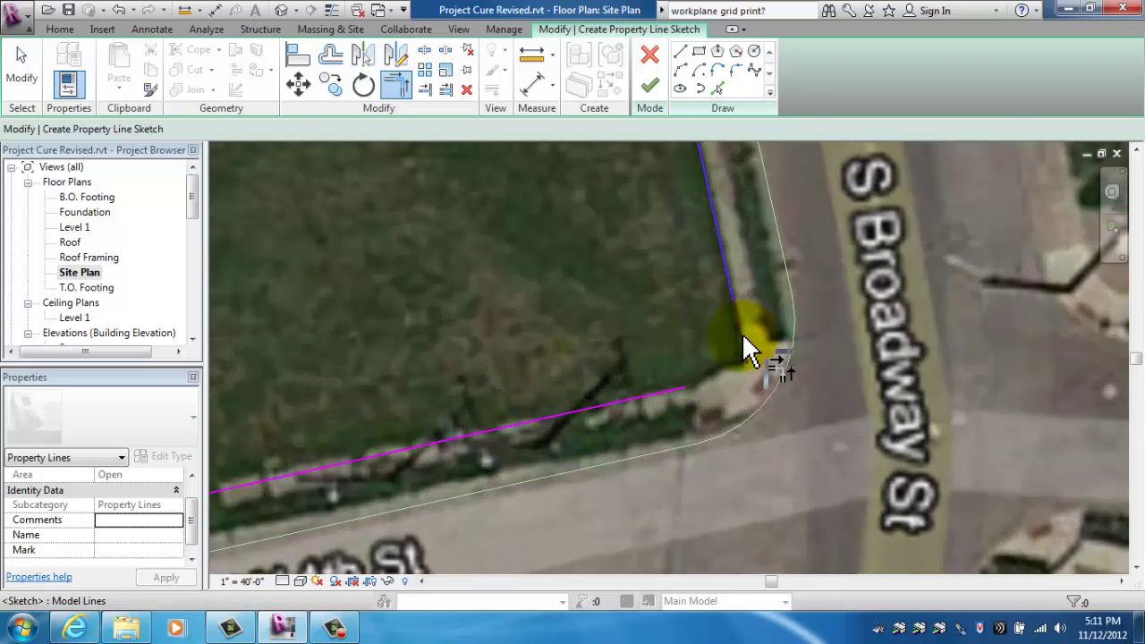
pyautogui.click(744, 340)
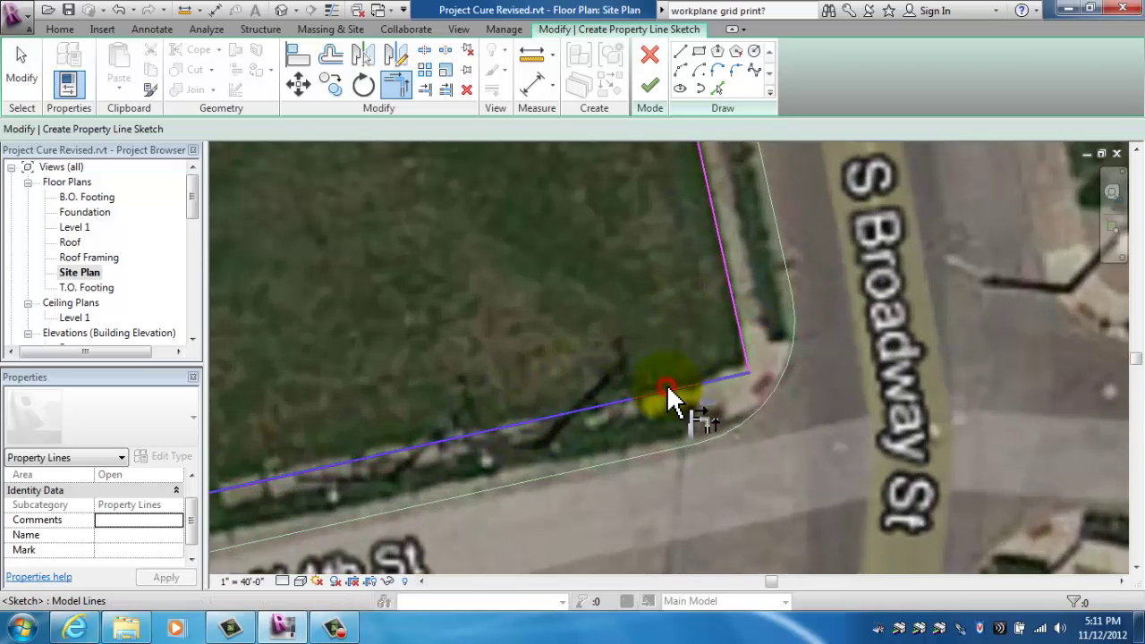
pyautogui.click(673, 403)
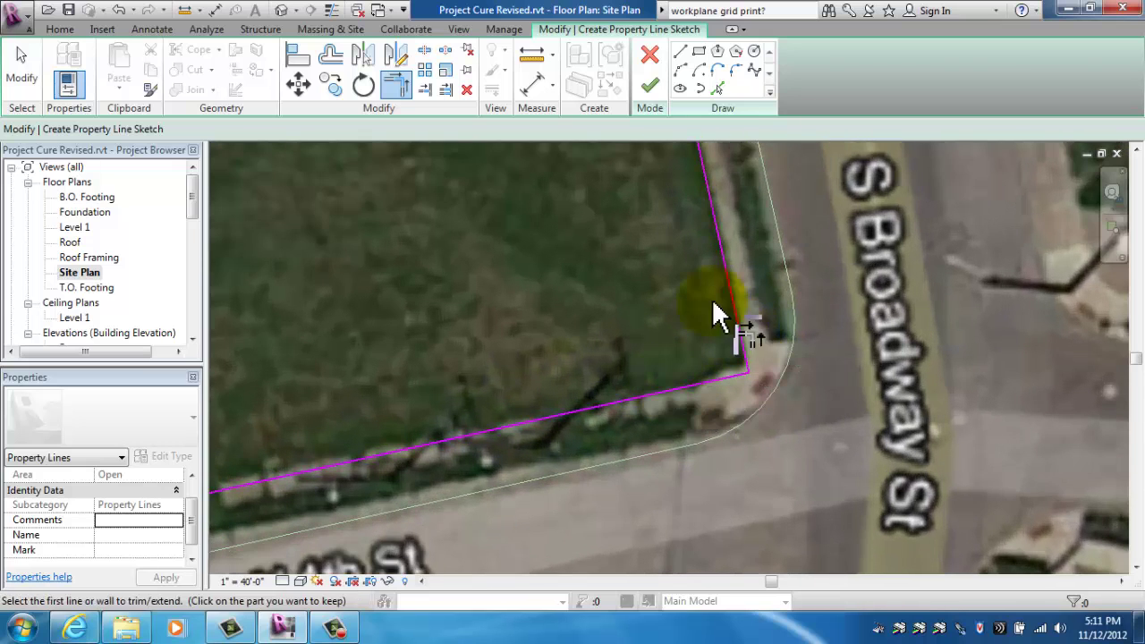
# Finish the property line sketch, enclosing 138203.14 SF, and clear the selection.
pyautogui.click(646, 83)
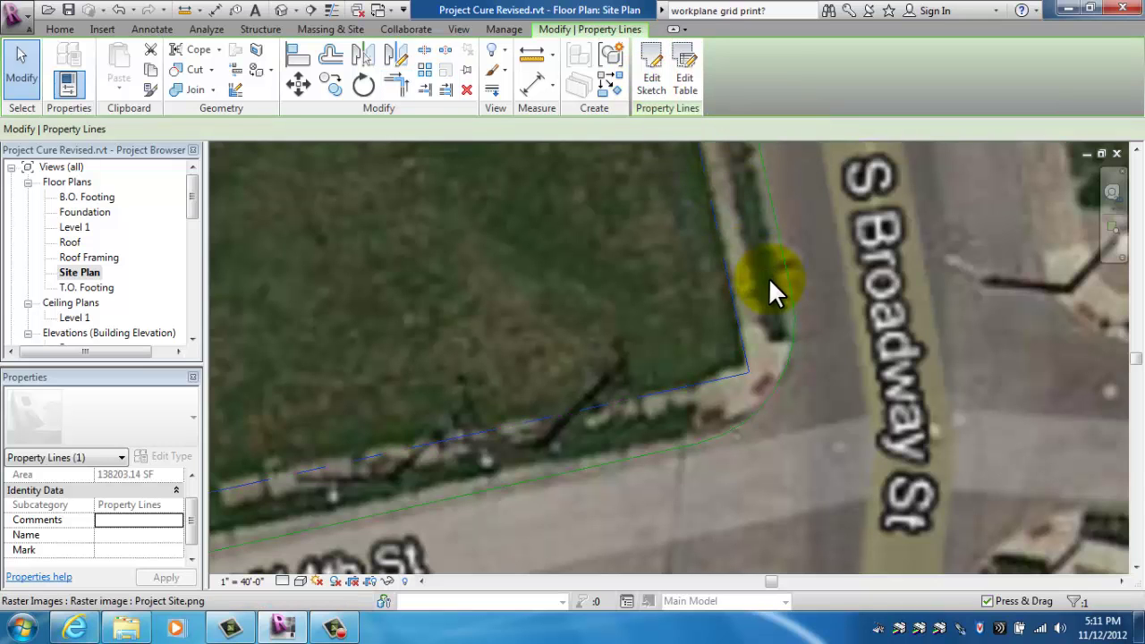
pyautogui.scroll(-3, 770, 269)
pyautogui.press('Escape')
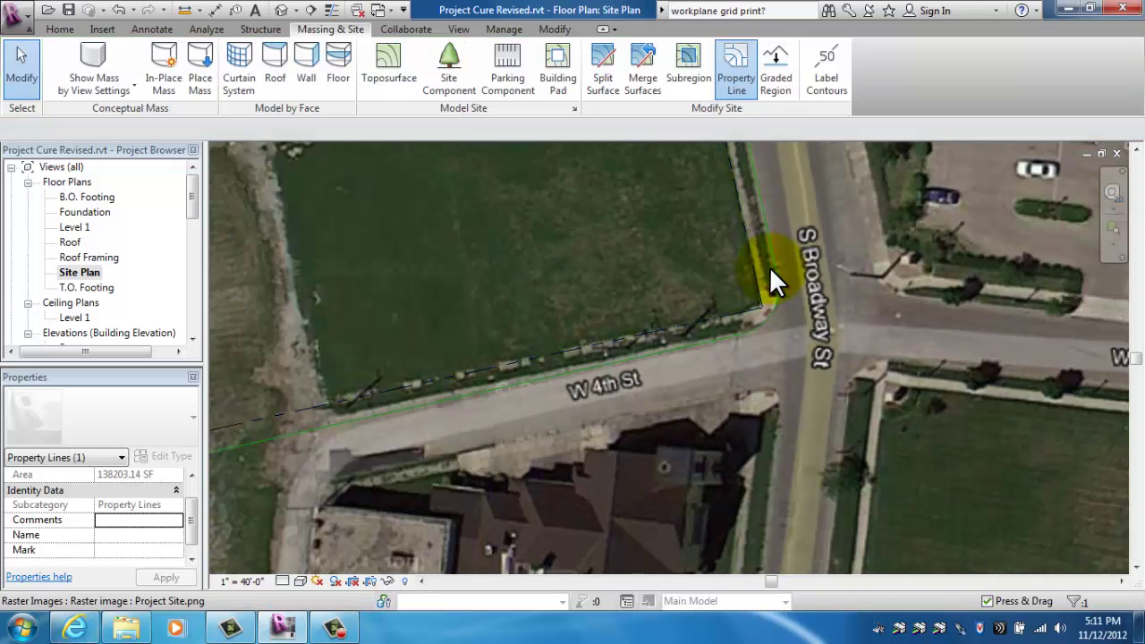
pyautogui.scroll(-4, 769, 266)
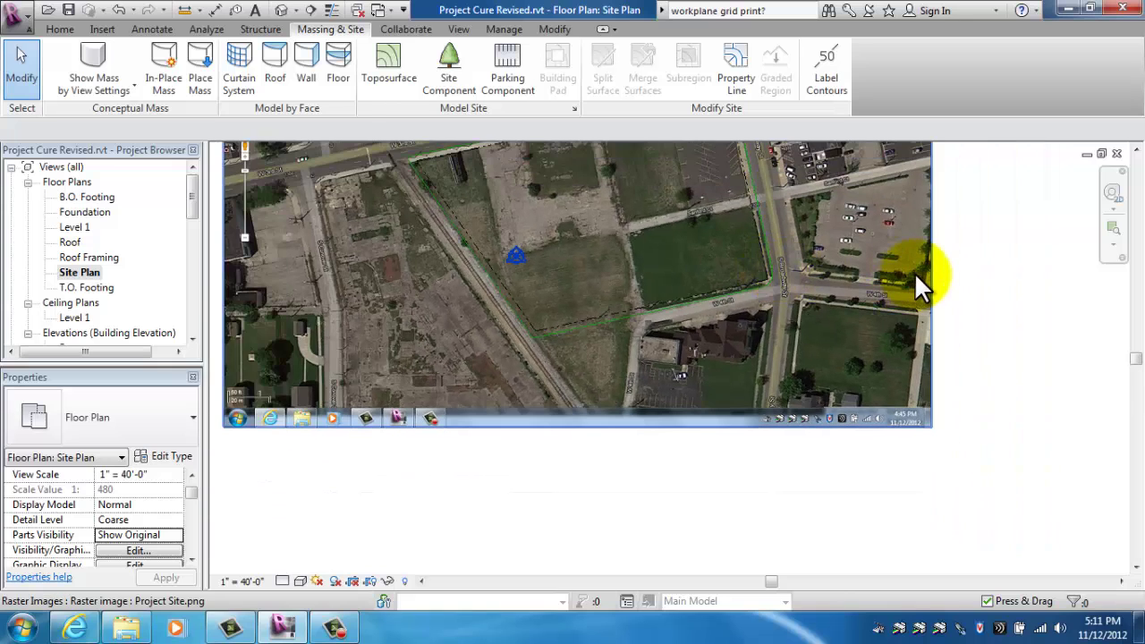
# Hide the Project Site.png satellite image in the view, leaving the property and curb outlines.
pyautogui.click(915, 279)
pyautogui.rightClick(918, 279)
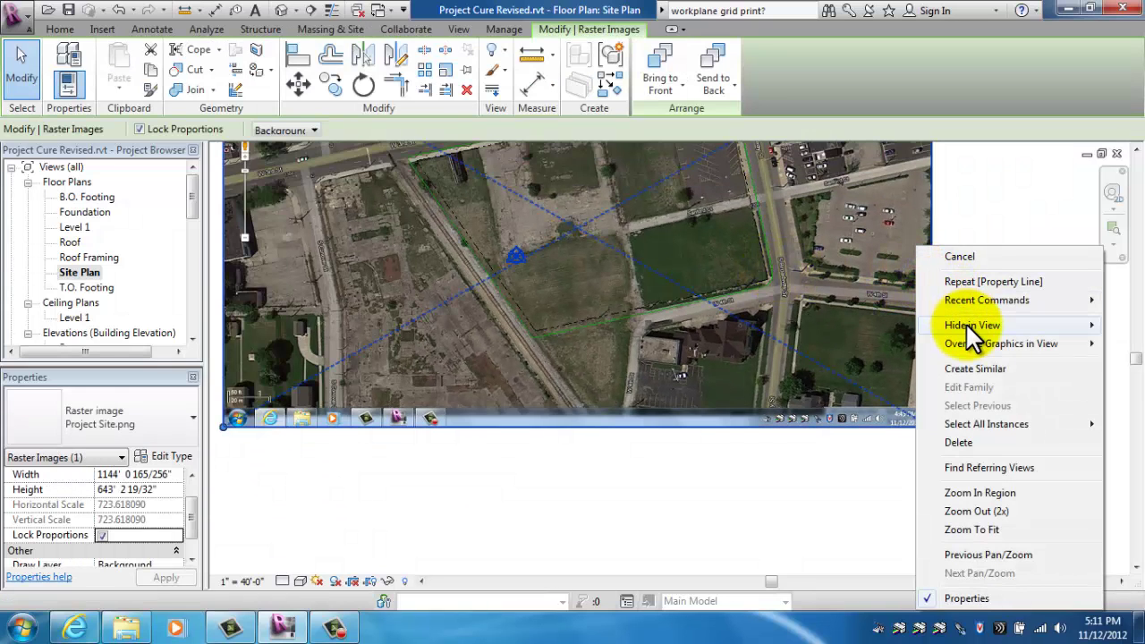
pyautogui.moveTo(965, 324)
pyautogui.click(889, 326)
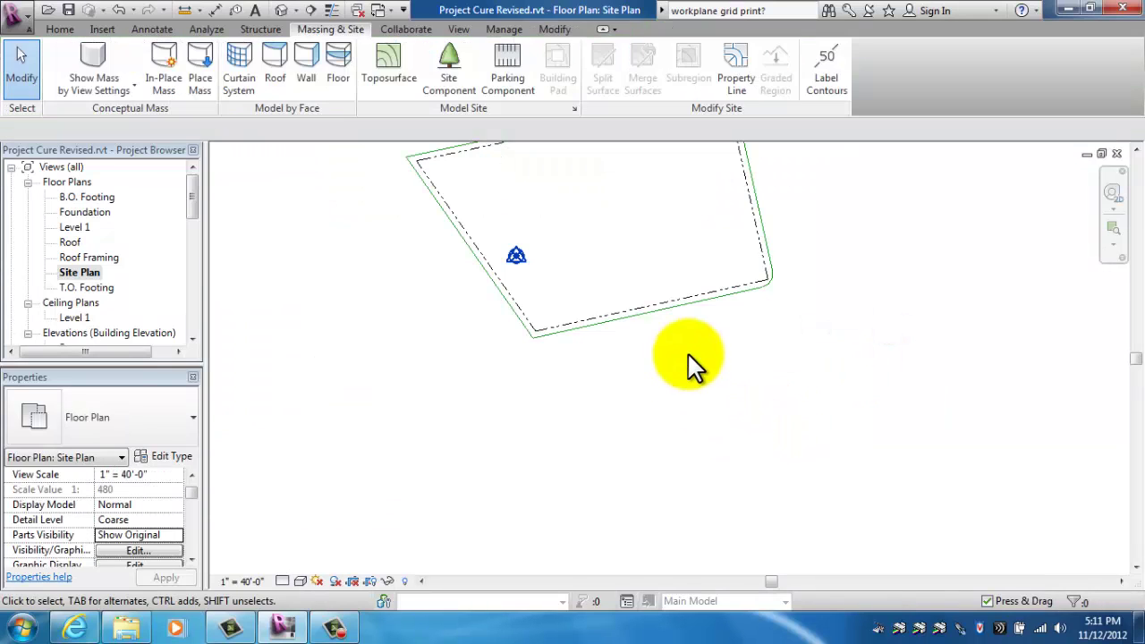
pyautogui.moveTo(710, 378); pyautogui.dragTo(736, 458, button='middle')
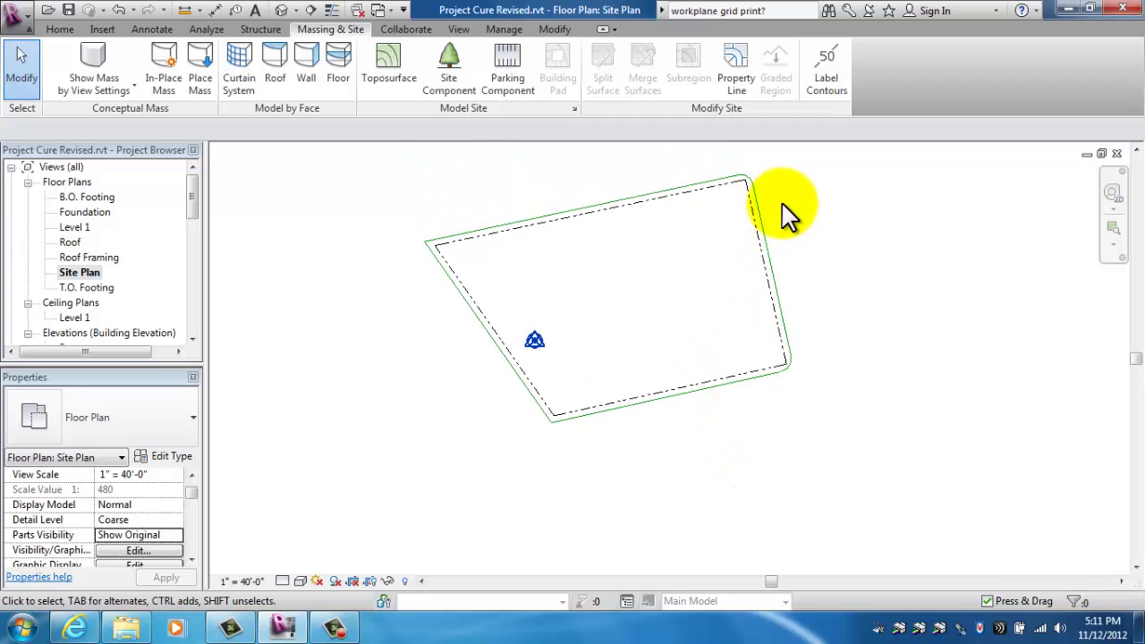
pyautogui.scroll(5, 785, 210)
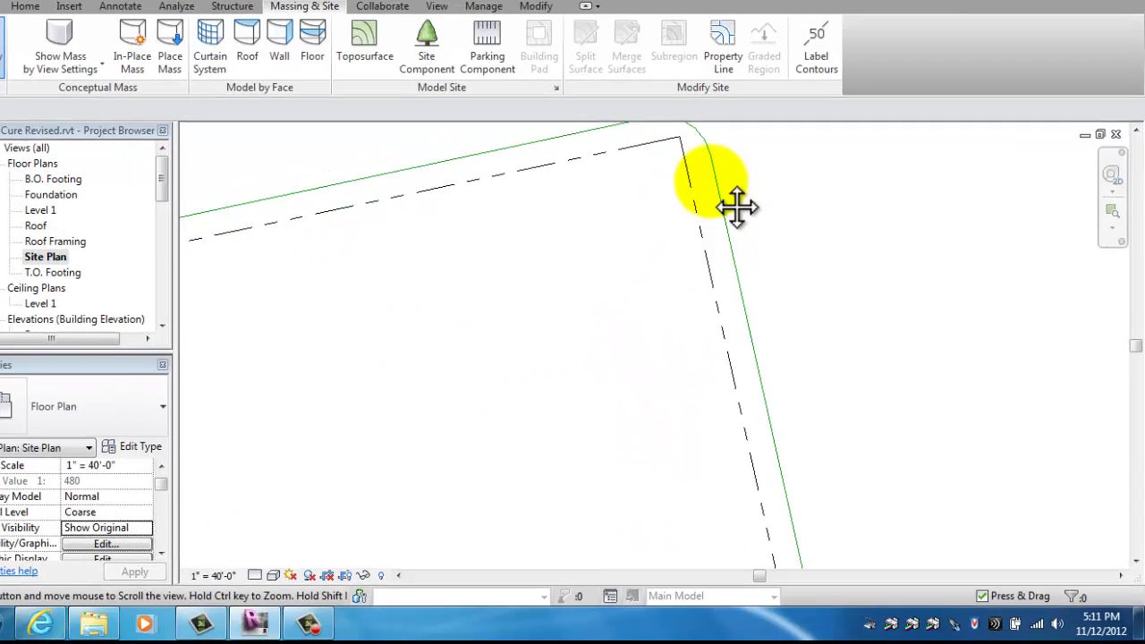
pyautogui.moveTo(737, 208); pyautogui.dragTo(770, 331, button='middle')
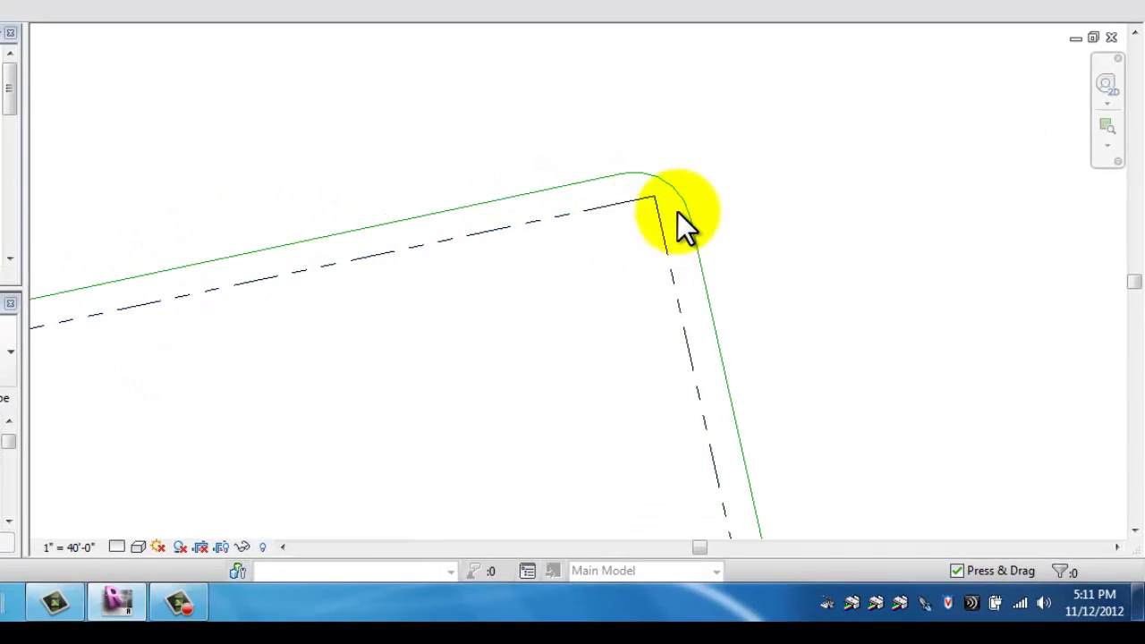
pyautogui.scroll(-4, 787, 189)
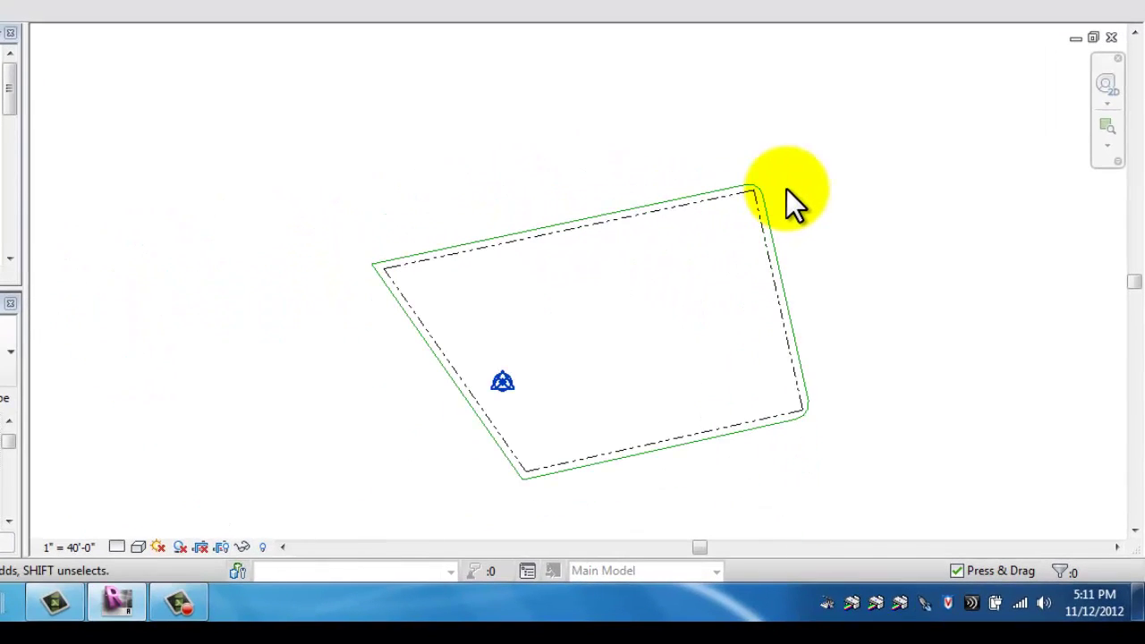